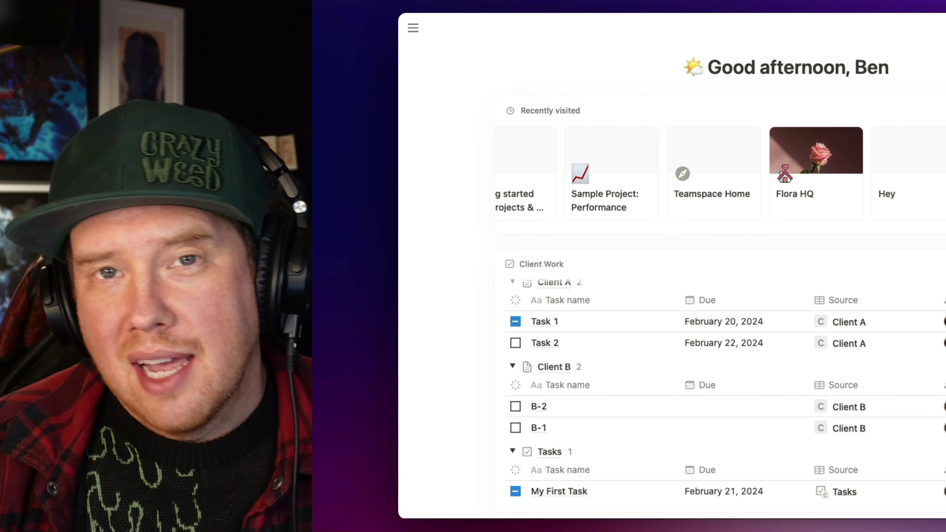
scroll(670, 279, "down", 3)
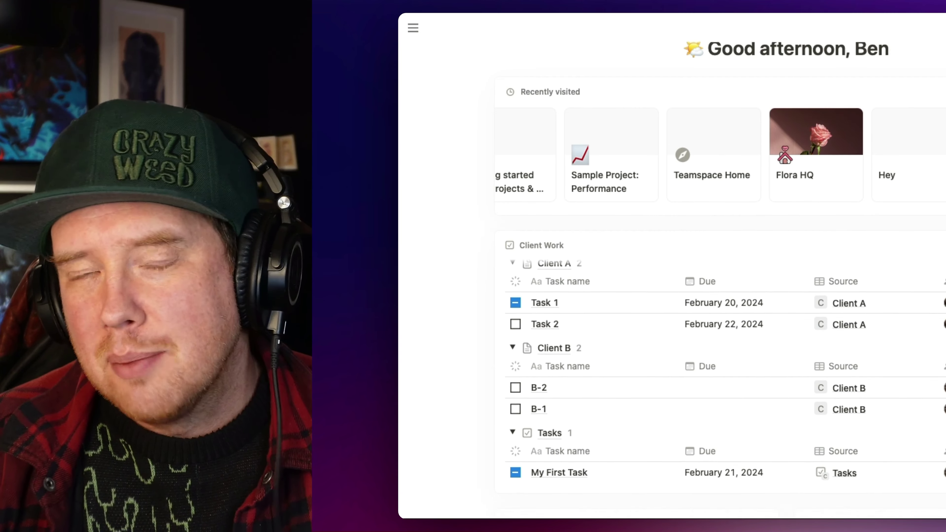
scroll(670, 279, "down", 7)
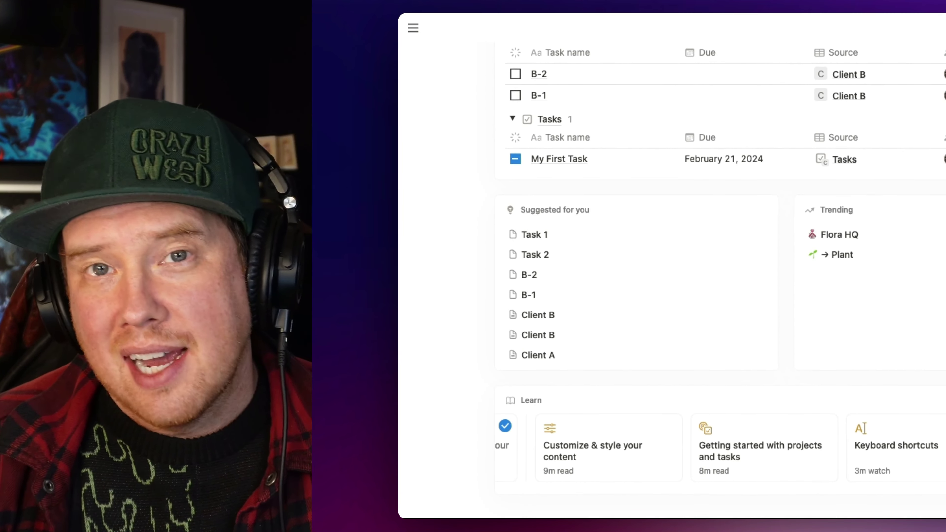
scroll(670, 279, "up", 1)
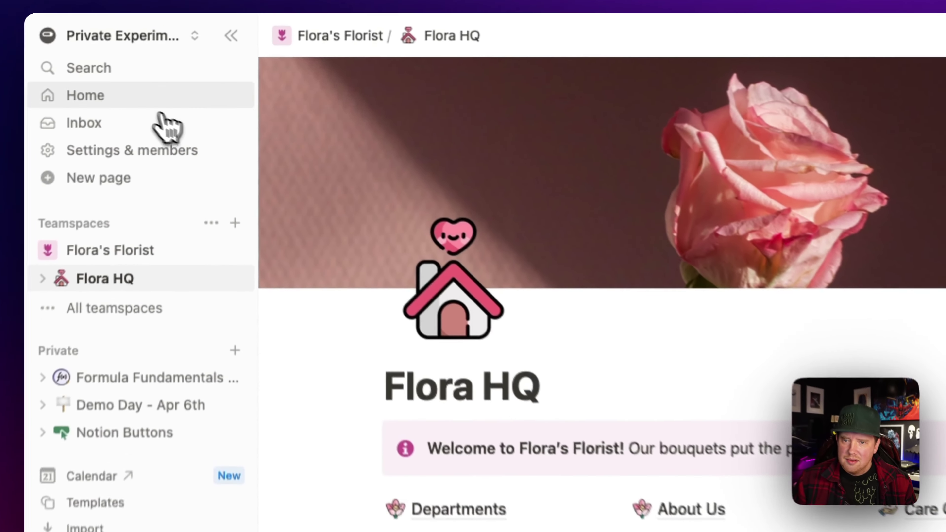
Step: Open the Home page and replace the full name in its greeting with a shorter nickname
left_click(132, 99)
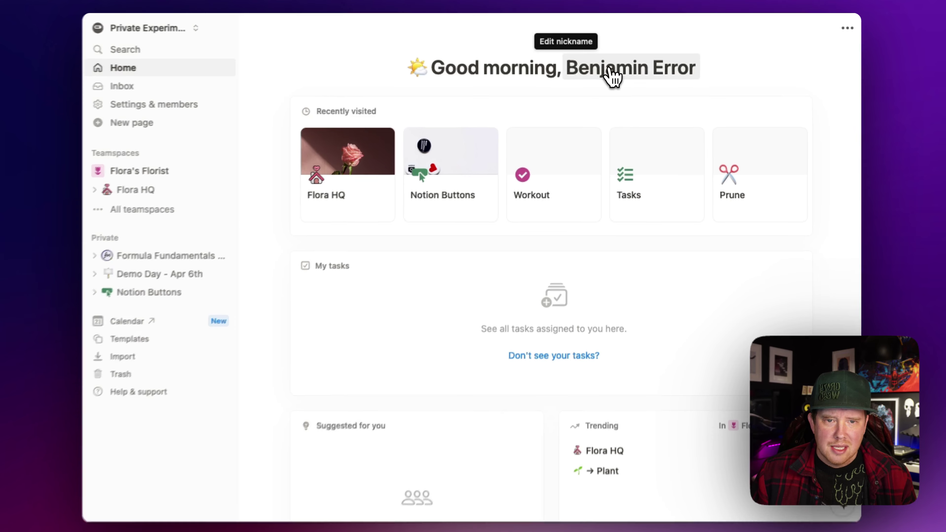
left_click(609, 70)
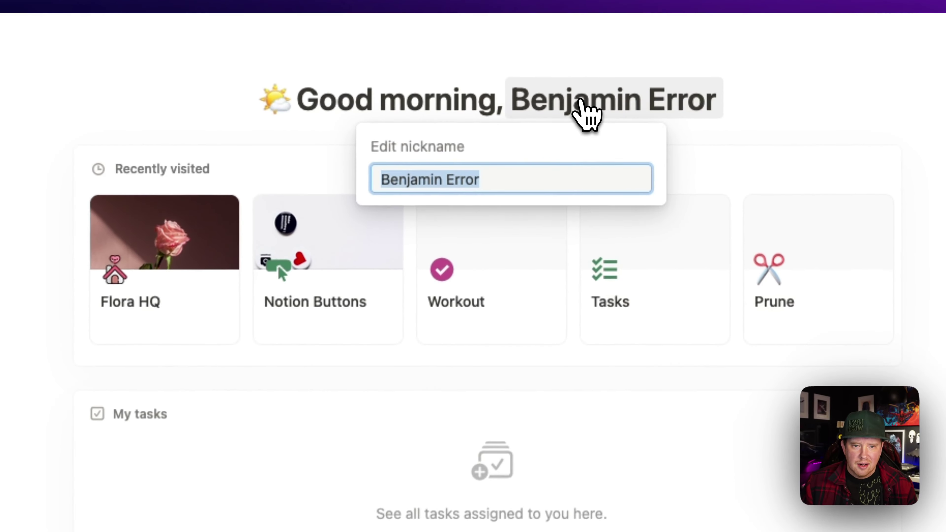
type("Benj")
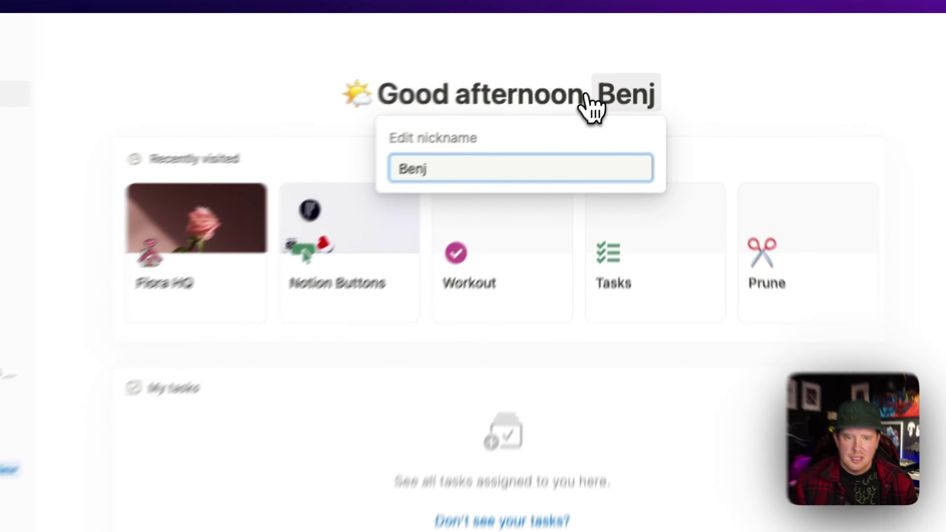
key("BackSpace")
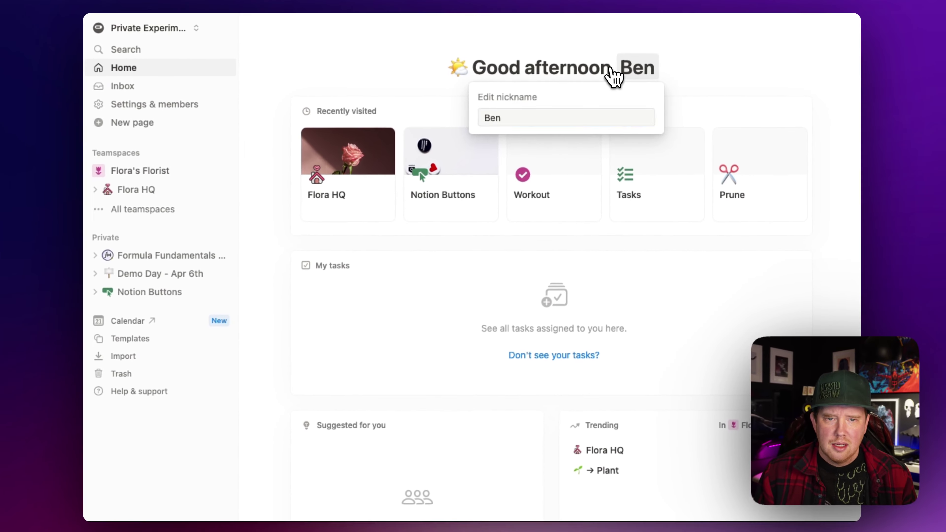
key("Return")
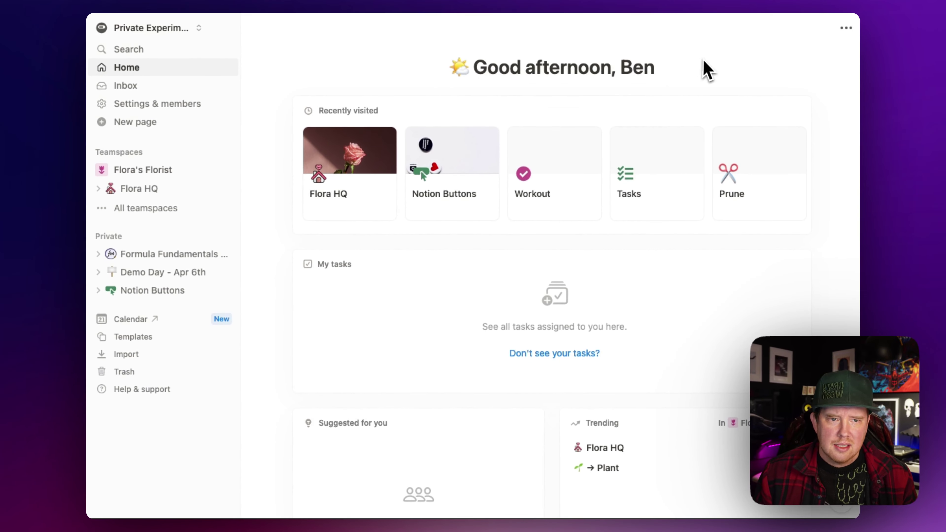
Step: Review the default start page choices in the Home options, keeping Home as the selected start page
left_click(845, 29)
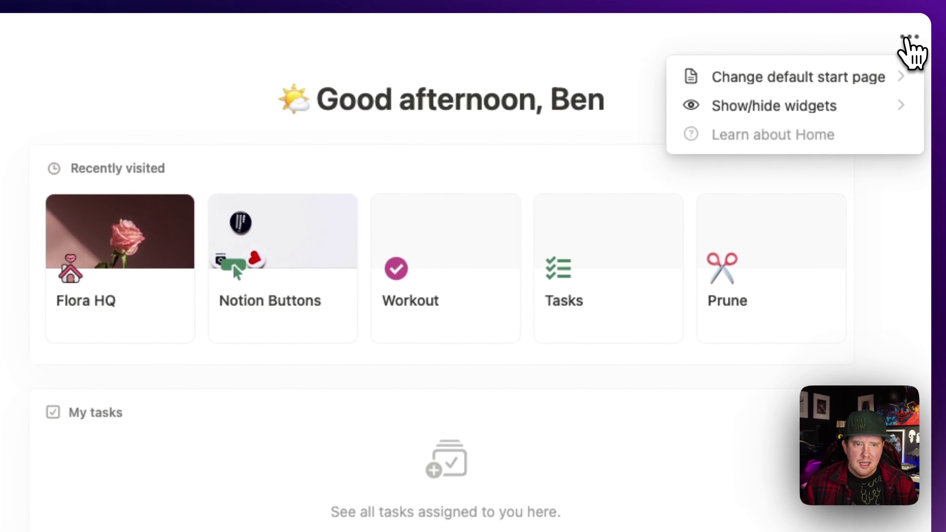
left_click(870, 72)
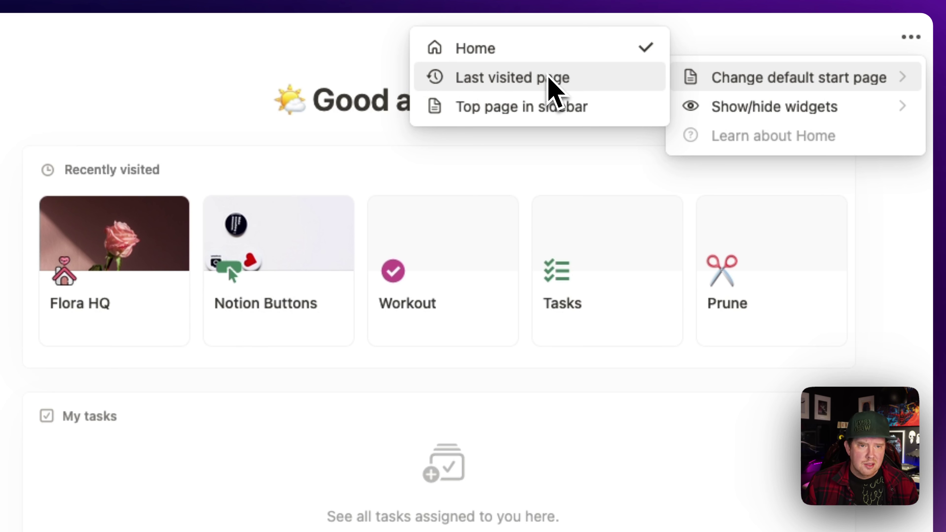
left_click(756, 80)
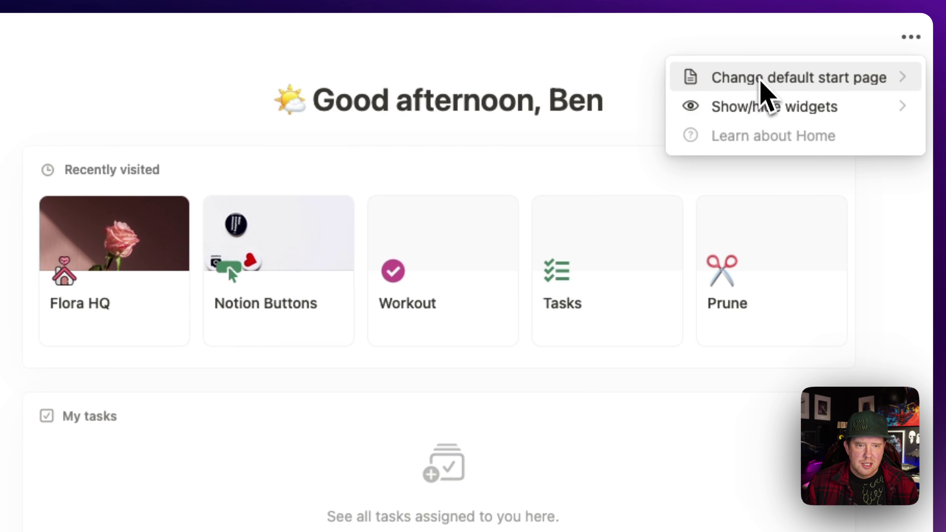
left_click(491, 133)
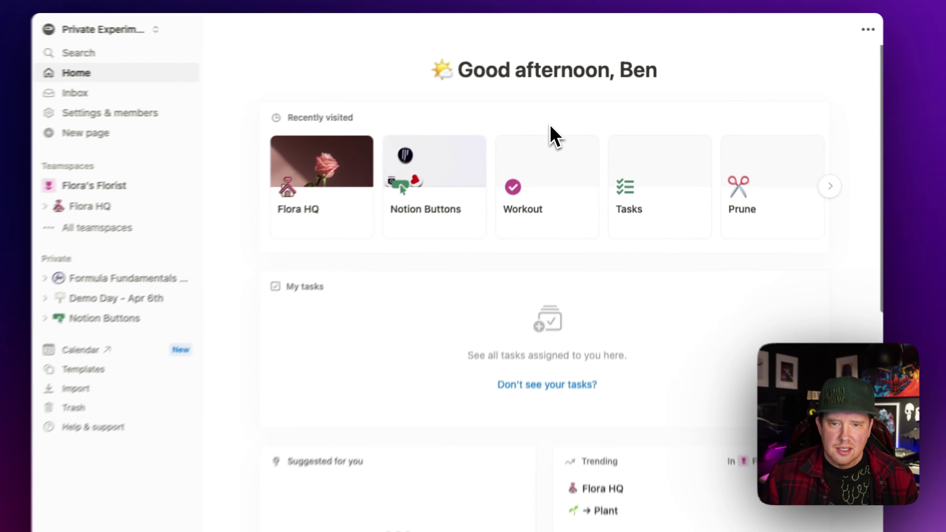
Step: Look through the Home widgets from My tasks to Featured templates and browse the further template cards
scroll(357, 271, "down", 3)
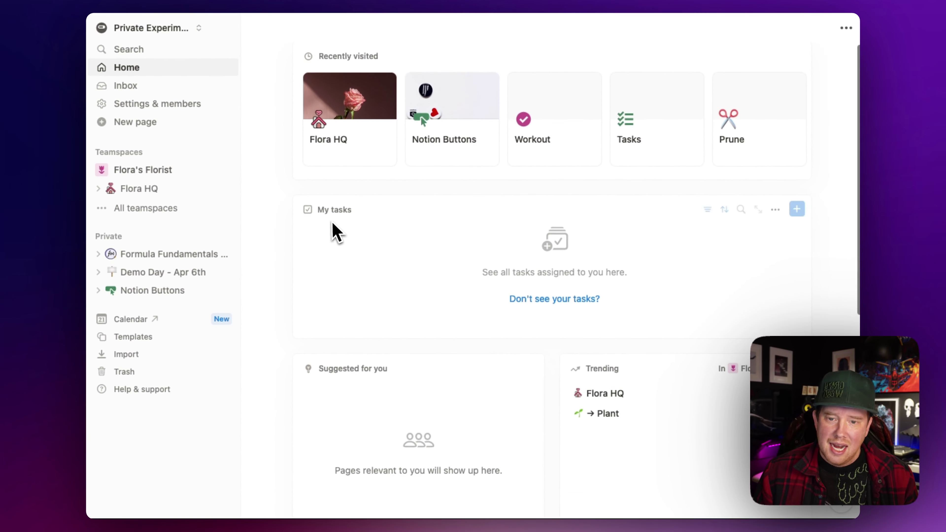
scroll(350, 238, "down", 1)
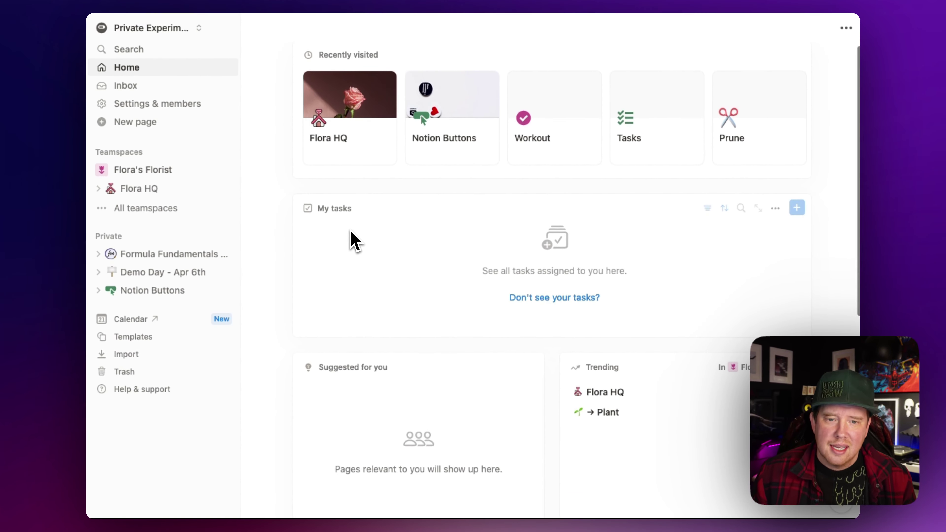
scroll(356, 241, "down", 1)
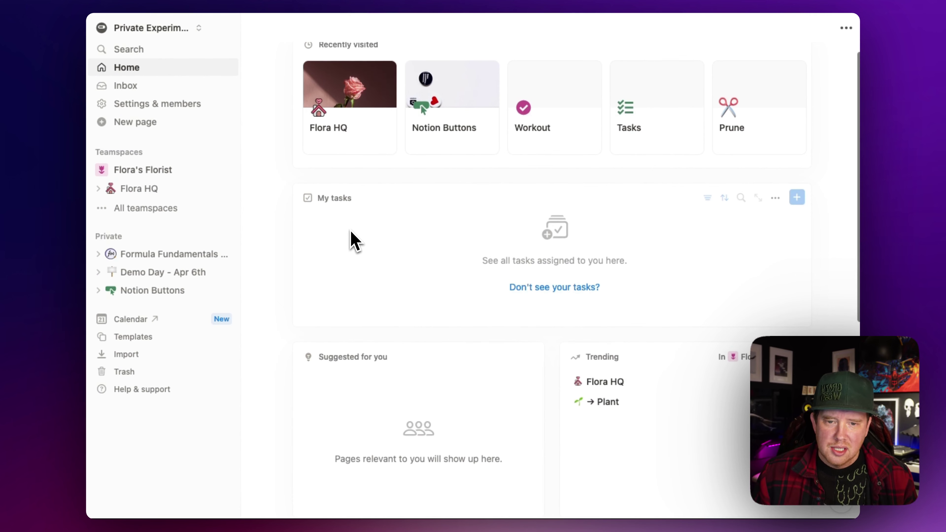
scroll(352, 241, "down", 2)
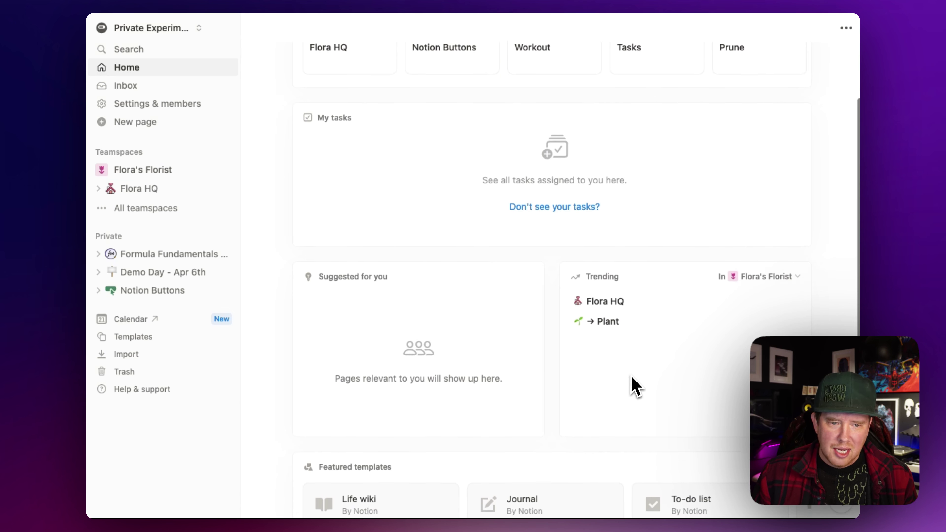
scroll(633, 385, "down", 4)
scroll(635, 385, "down", 2)
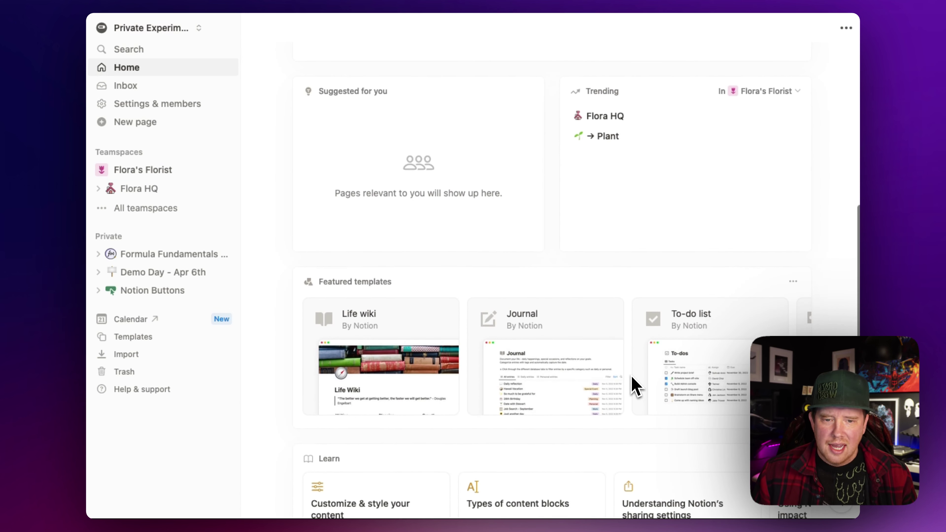
scroll(634, 385, "down", 2)
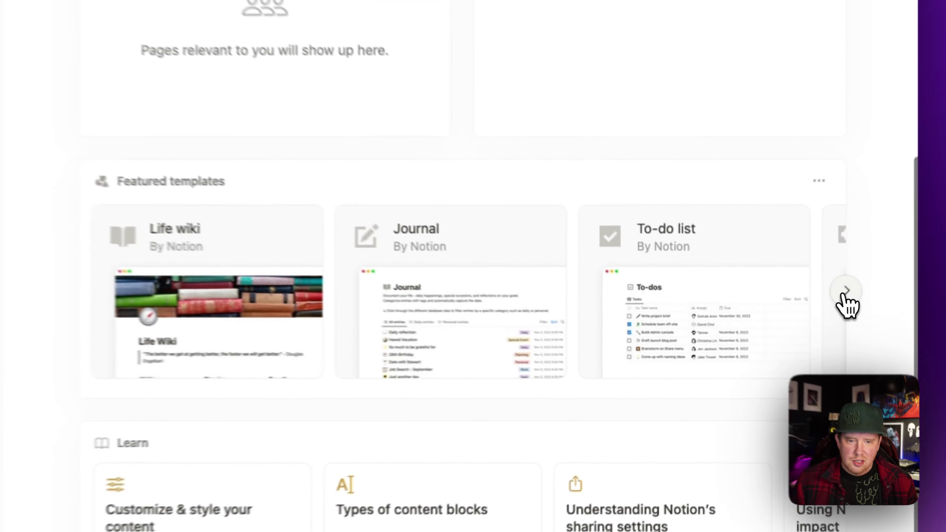
left_click(810, 318)
left_click(810, 318)
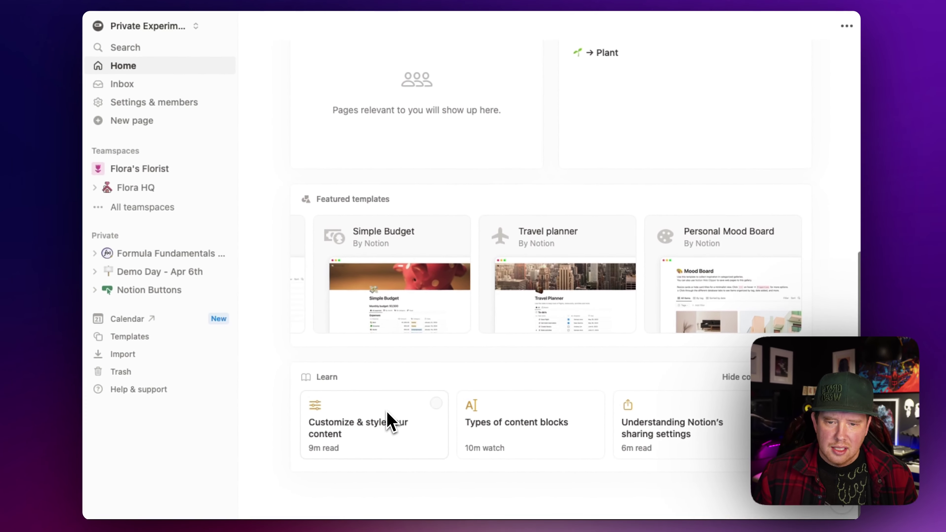
Step: Mark the "Using Notion AI to extend your impact" item in the Learn widget as completed
scroll(564, 441, "right", 5)
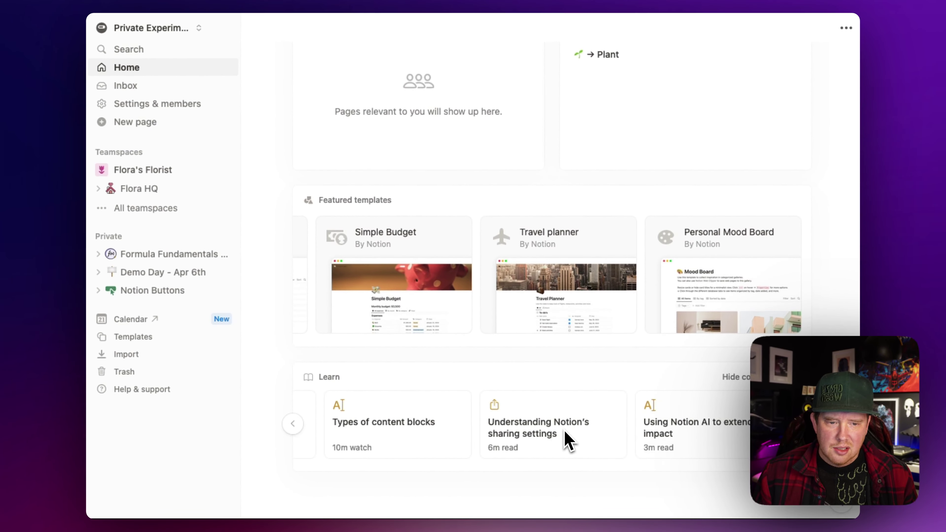
scroll(566, 441, "right", 2)
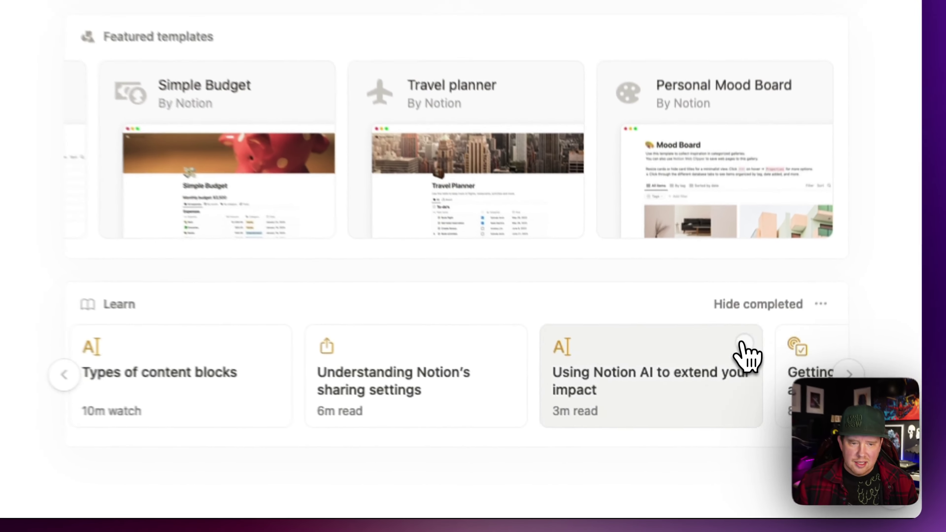
left_click(742, 403)
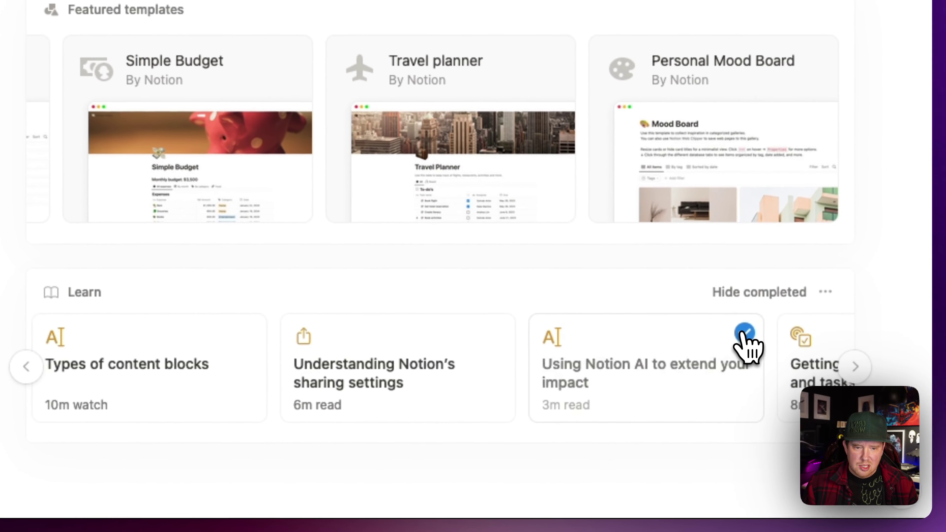
scroll(651, 368, "right", 5)
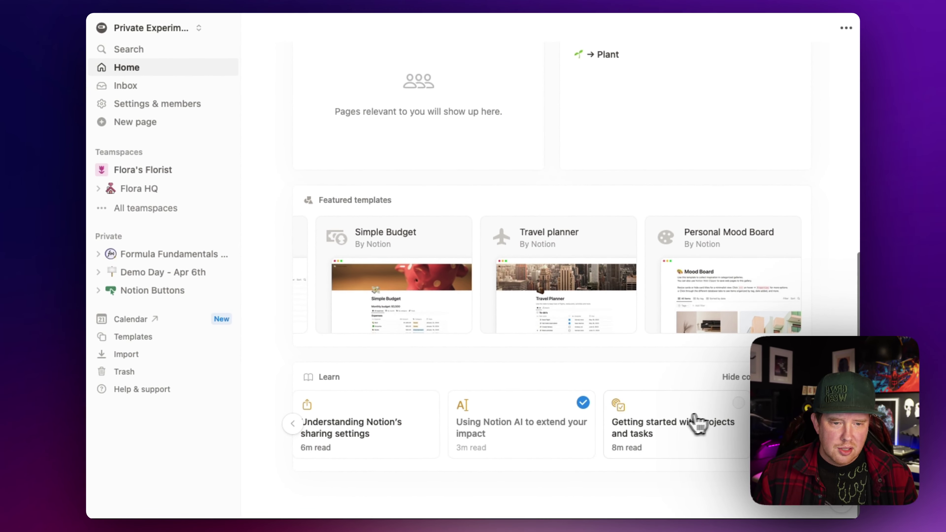
Step: Hide the Featured Templates widget on Home, and switch the Greeting widget off and back on
scroll(838, 101, "up", 15)
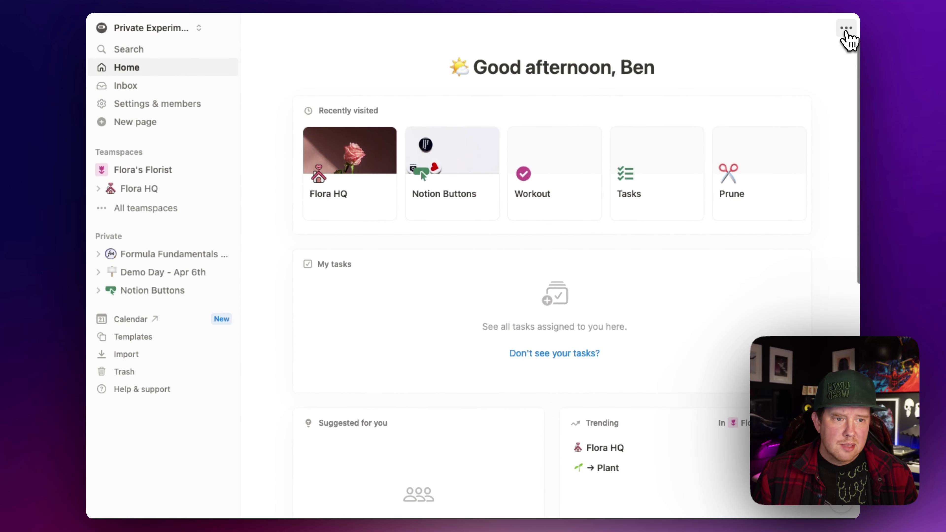
left_click(845, 29)
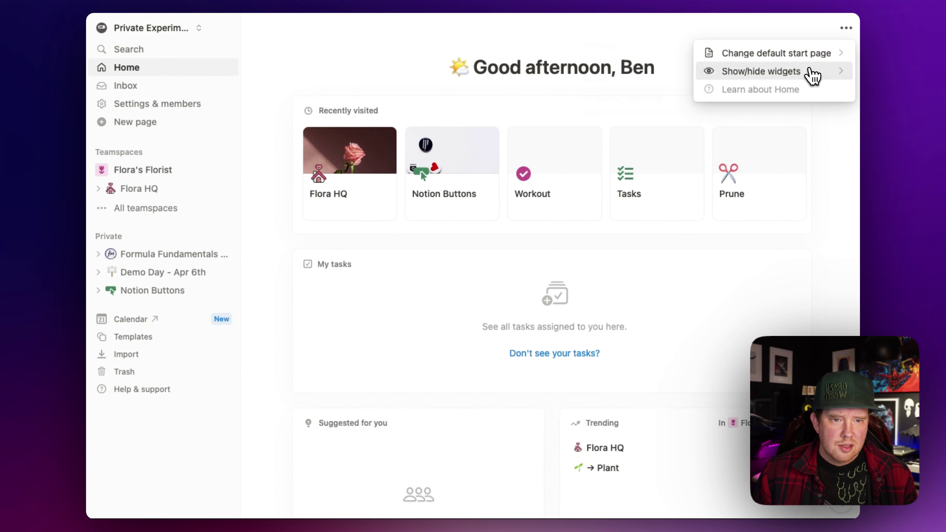
mouse_move(811, 72)
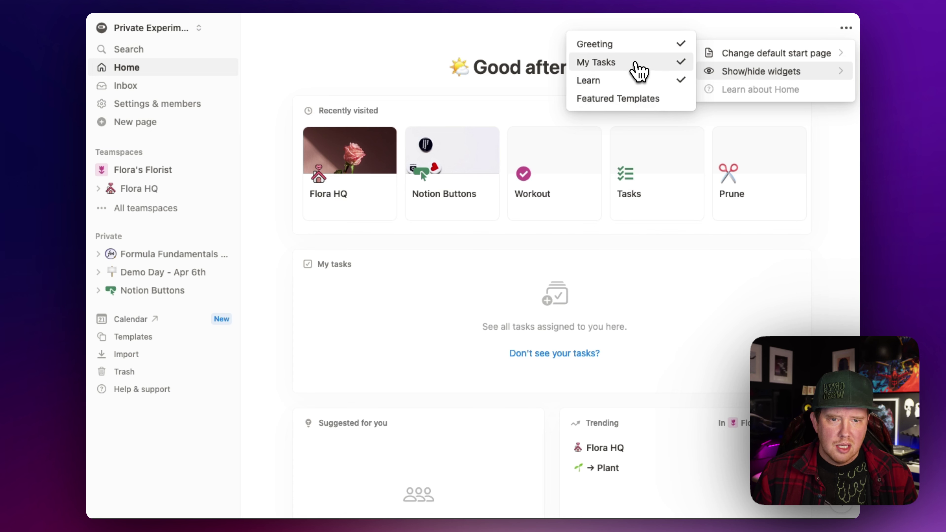
left_click(638, 46)
left_click(637, 49)
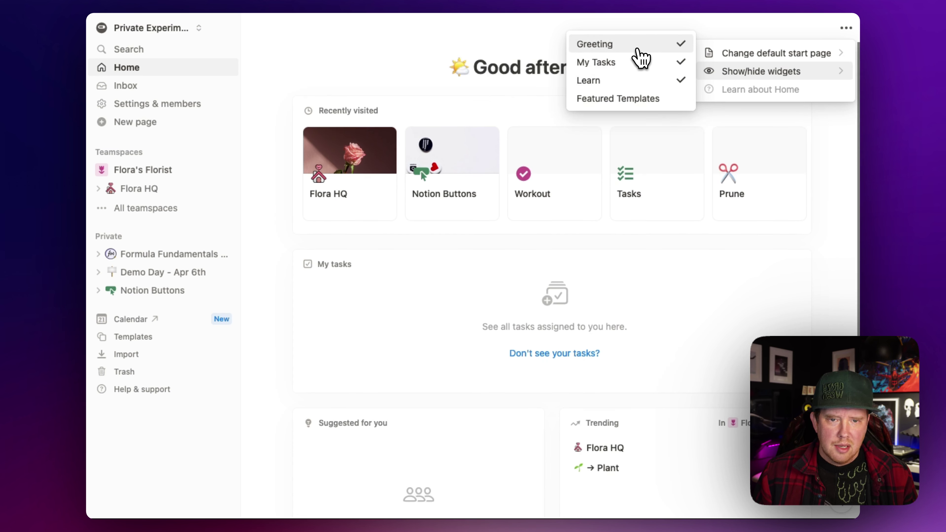
left_click(520, 49)
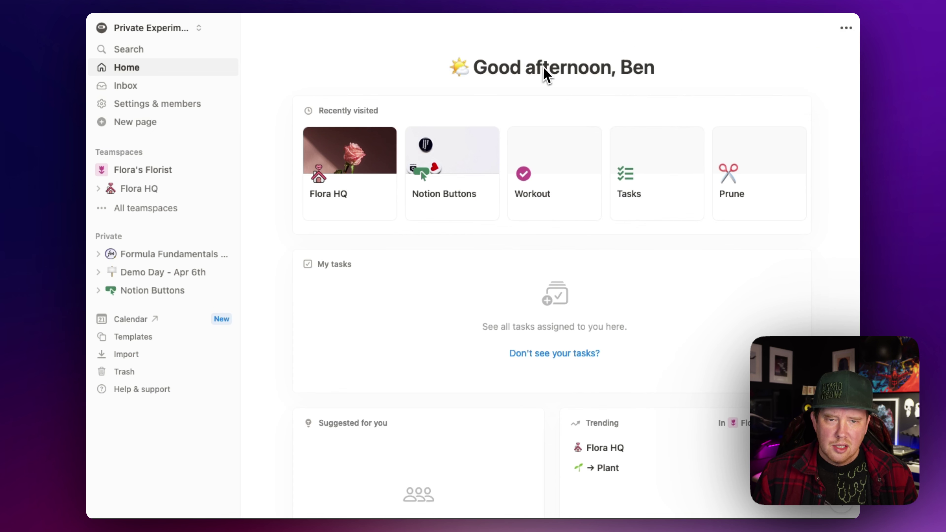
Step: Visit Flora HQ from the recently visited cards, return to Home and browse the remaining cards
double_click(547, 71)
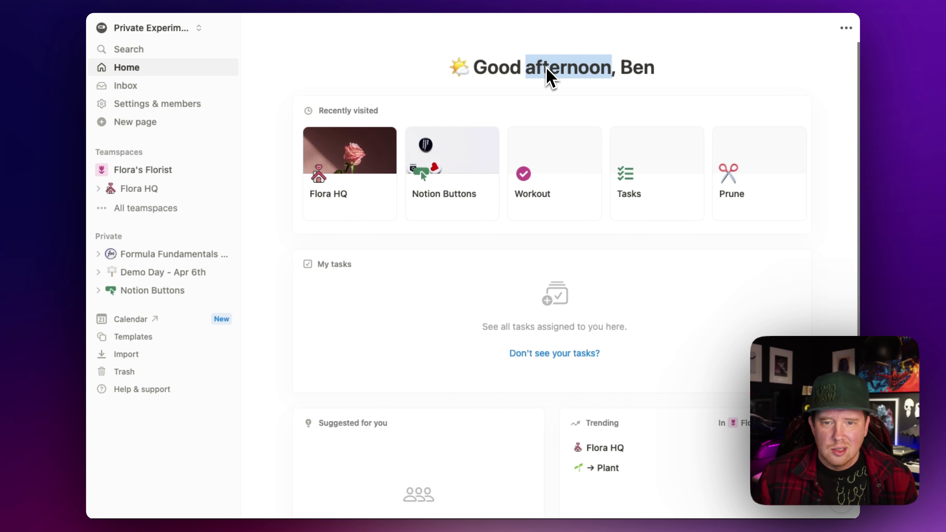
scroll(464, 144, "down", 2)
left_click(341, 135)
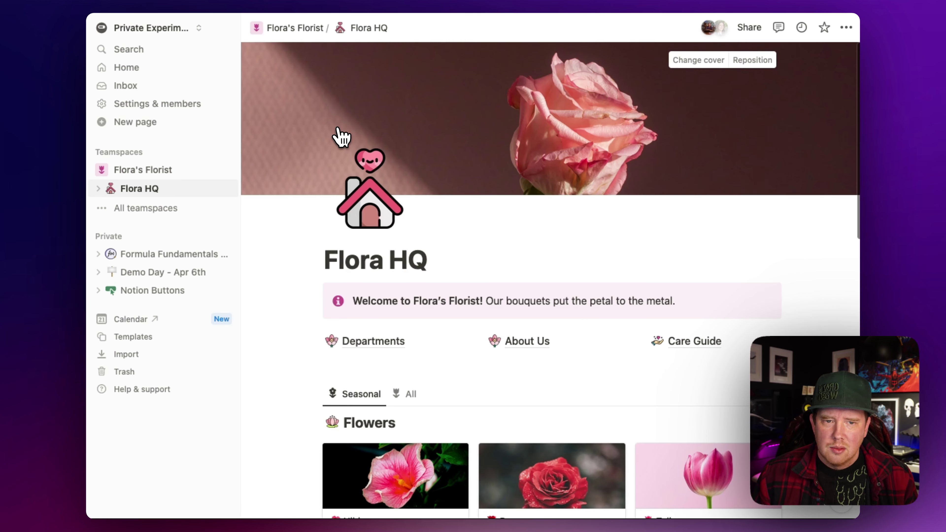
key("super+bracketleft")
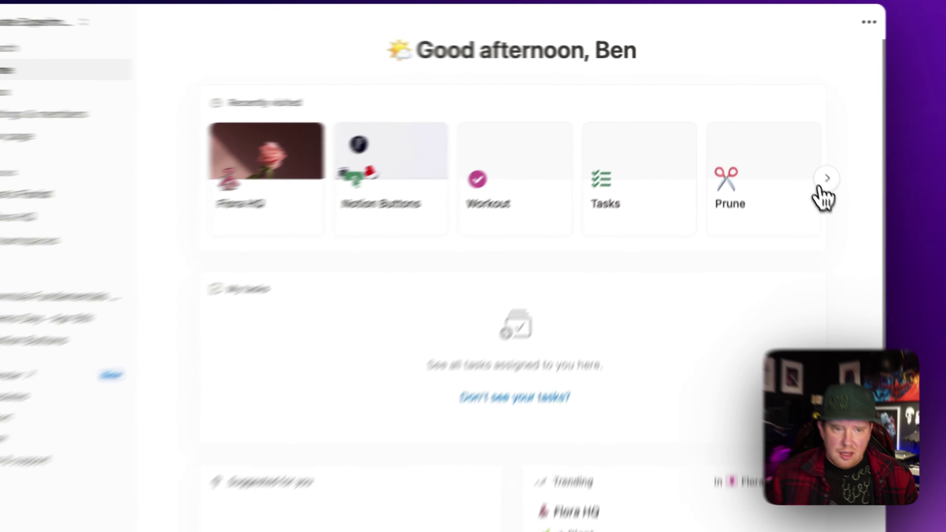
left_click(811, 156)
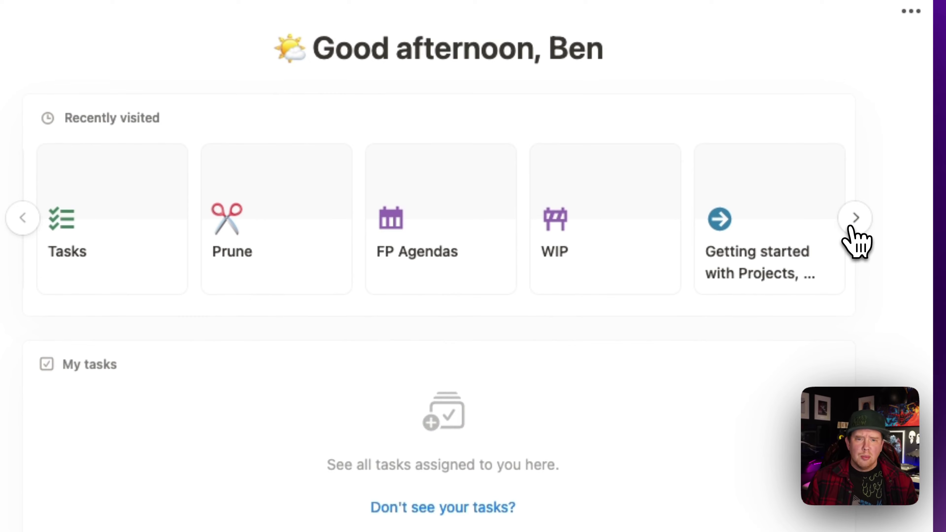
scroll(855, 241, "down", 2)
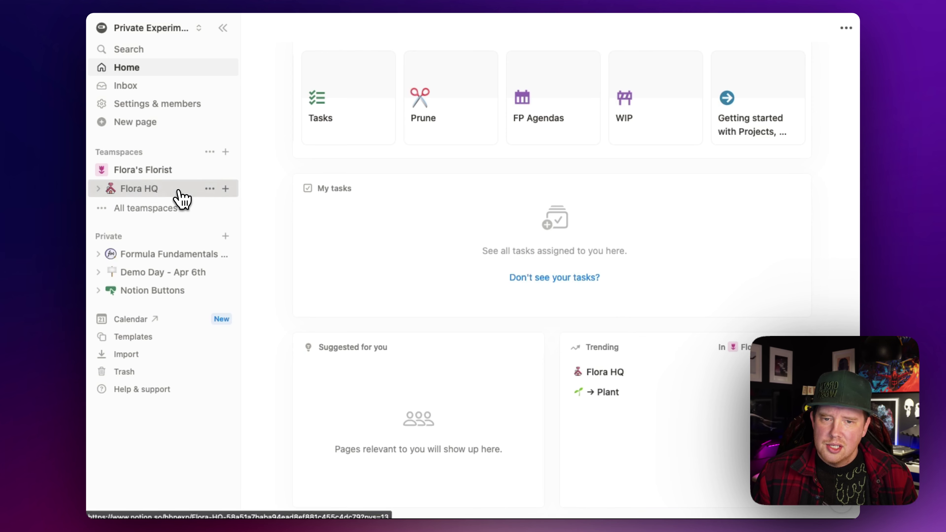
Step: Turn Flora HQ's Maintenance database into a task database, using Status for status, Assignee for assignee and Date for due date
left_click(181, 199)
scroll(563, 304, "down", 10)
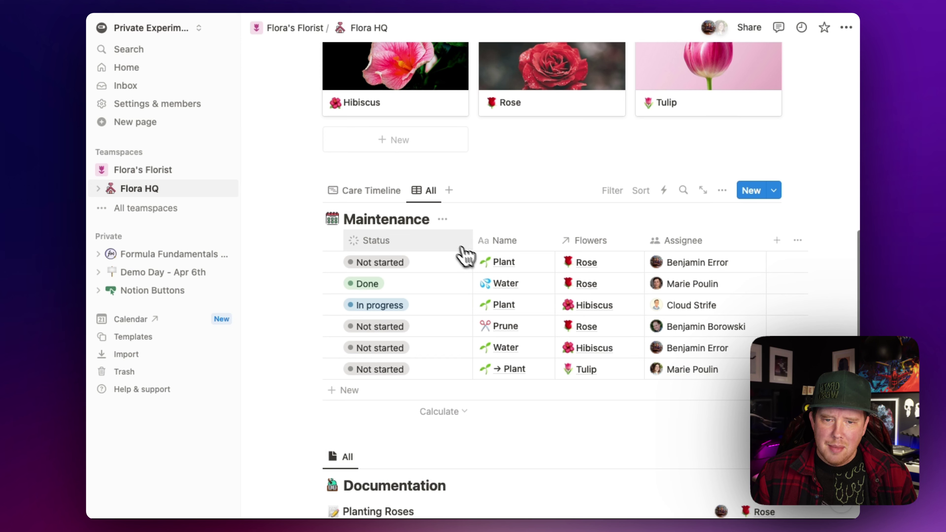
left_click(724, 192)
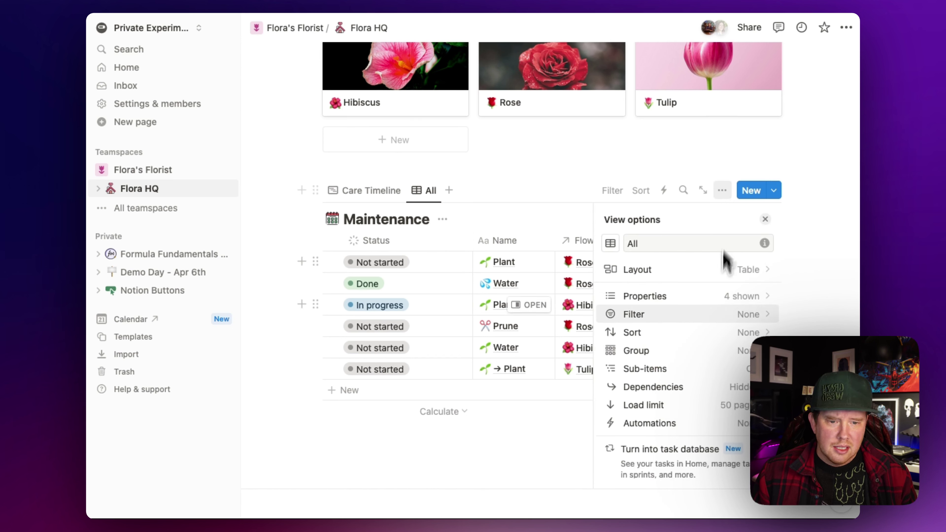
scroll(720, 321, "down", 4)
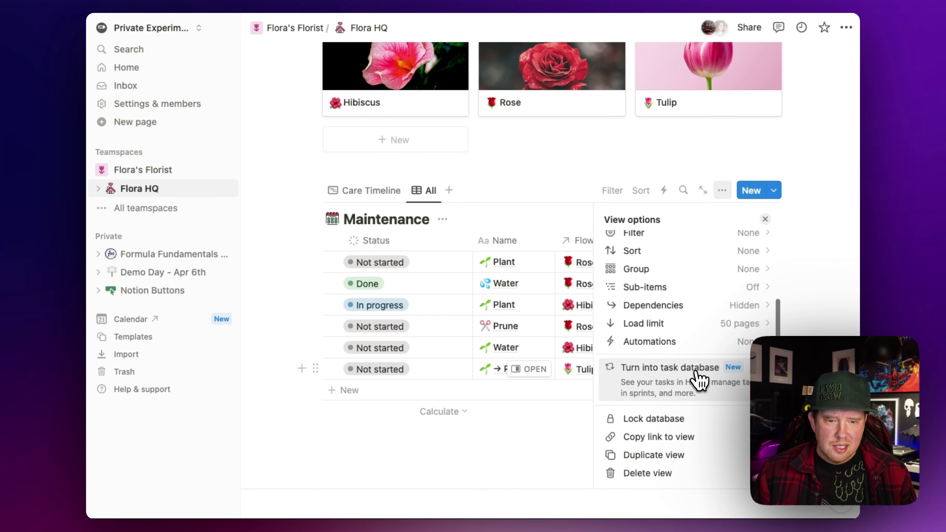
left_click(666, 387)
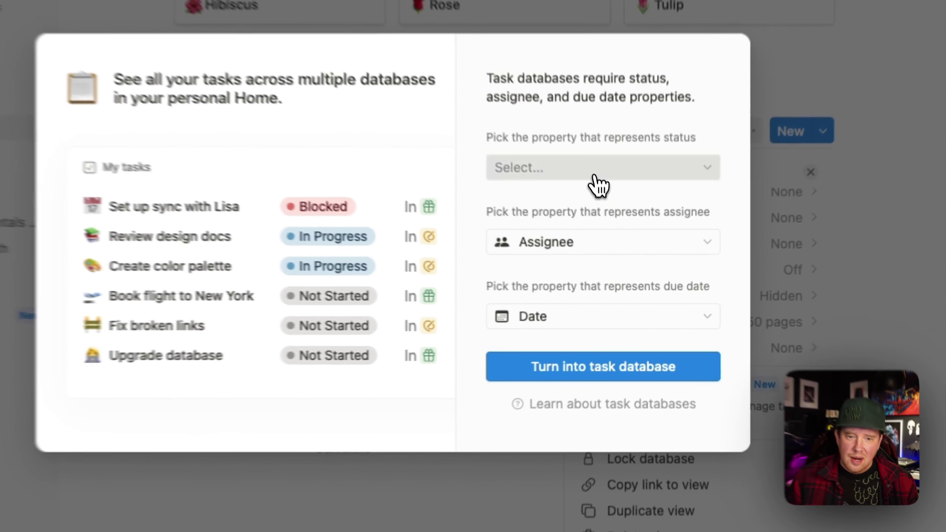
left_click(616, 220)
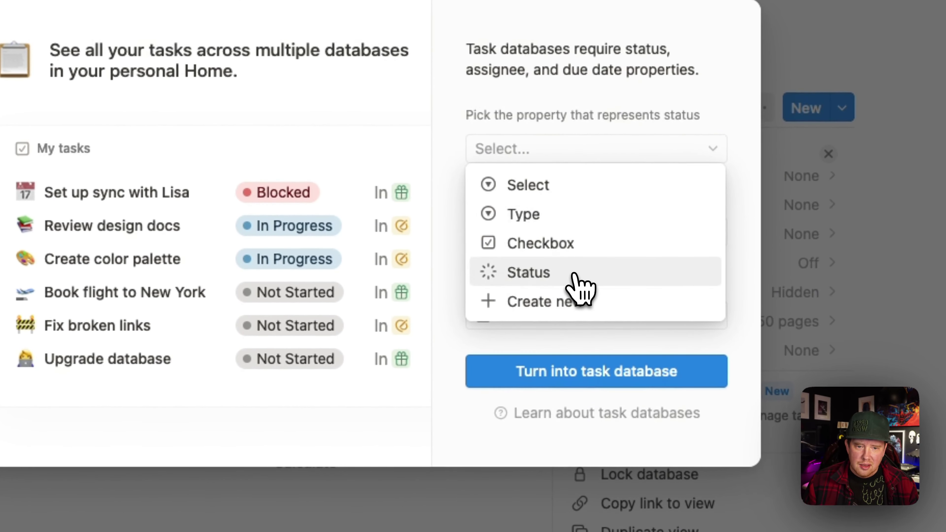
left_click(574, 276)
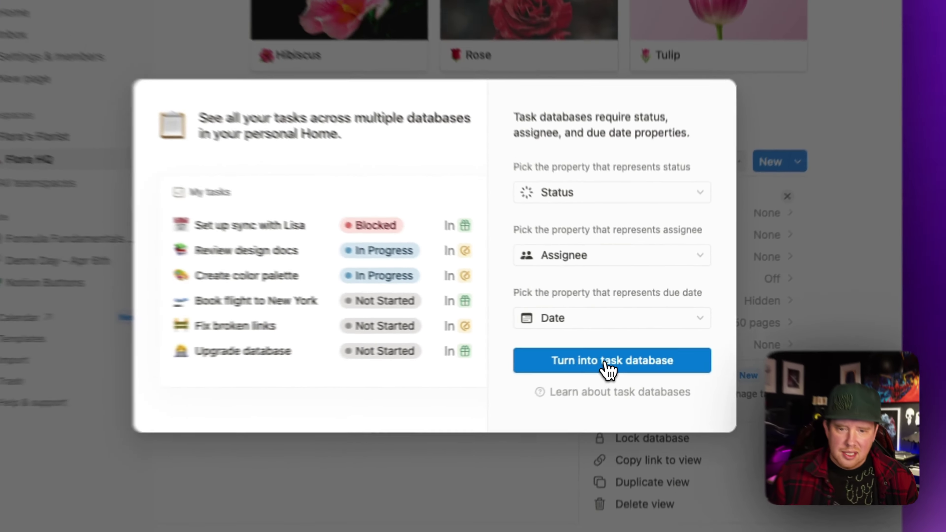
left_click(587, 374)
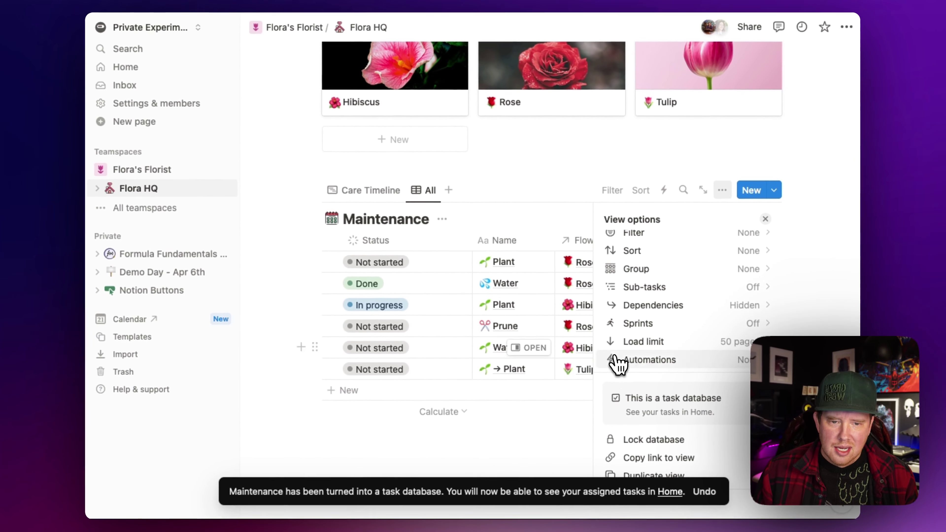
left_click(527, 229)
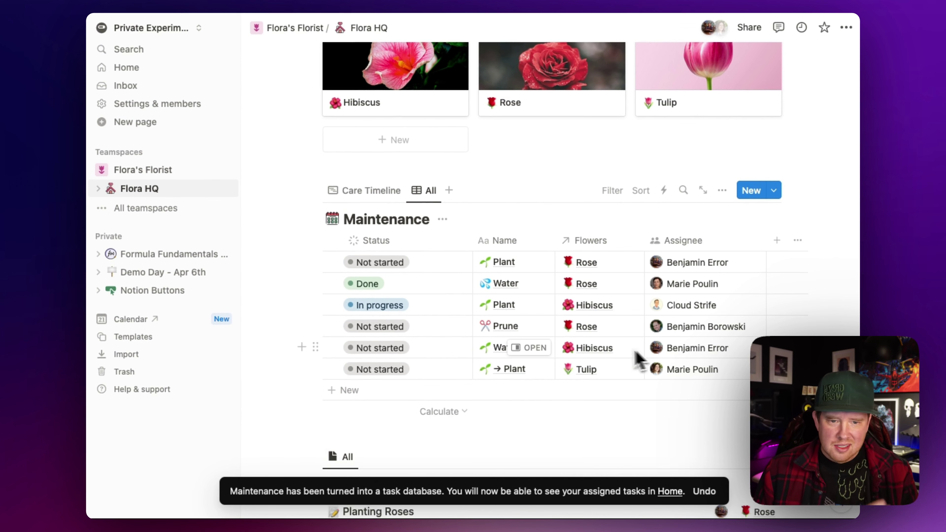
Step: Filter the Maintenance table's All view to Assignee: Me and save the filter for everyone
left_click(612, 191)
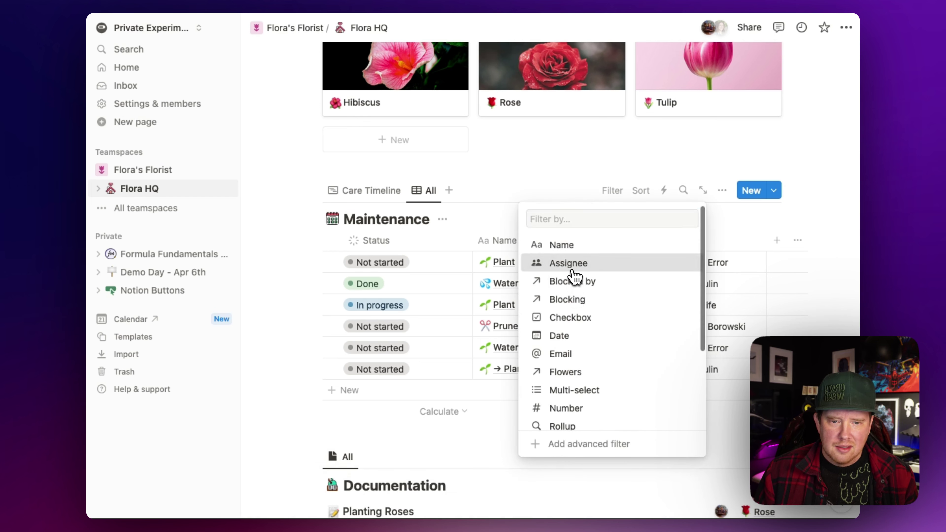
left_click(564, 262)
left_click(355, 309)
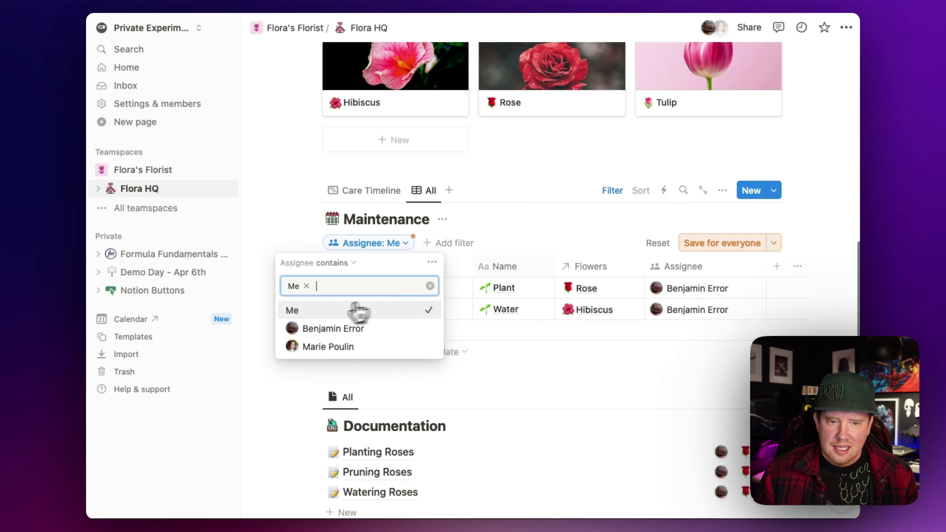
left_click(708, 247)
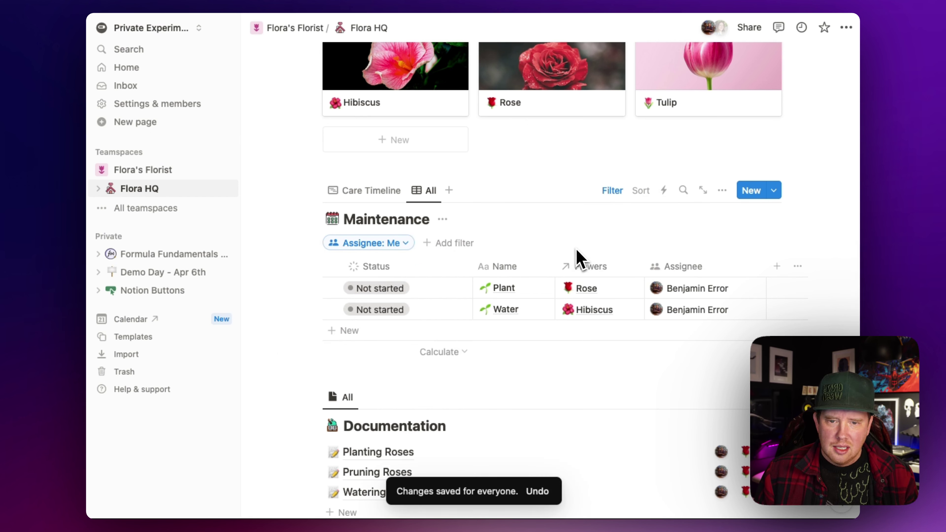
Step: Remove the Assignee filter from the Maintenance table's All view
left_click(407, 246)
left_click(447, 266)
left_click(492, 270)
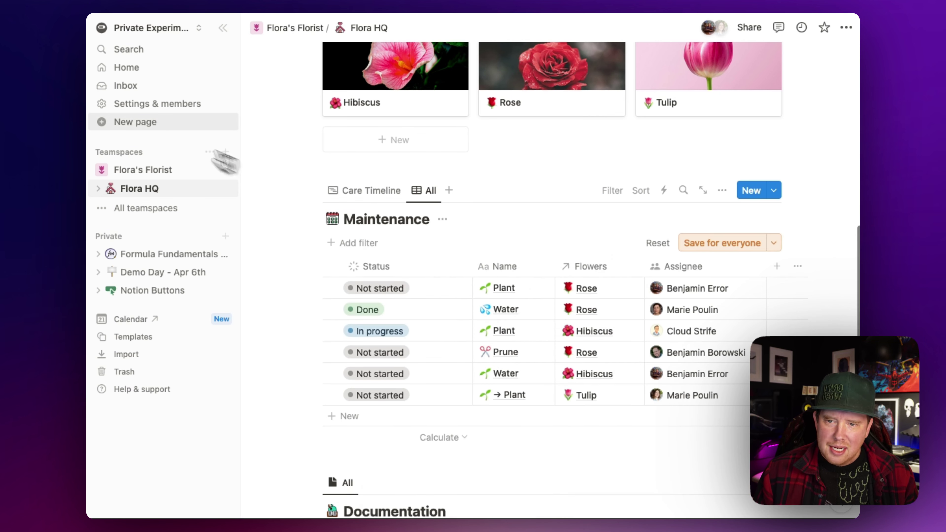
Step: Go to Home and expand the Maintenance group and the hidden group in the My tasks widget
left_click(132, 77)
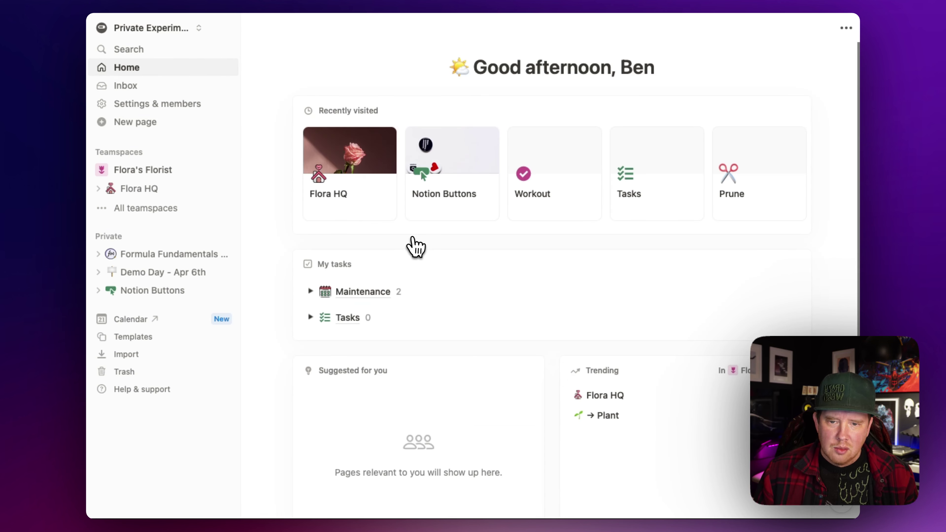
left_click(310, 290)
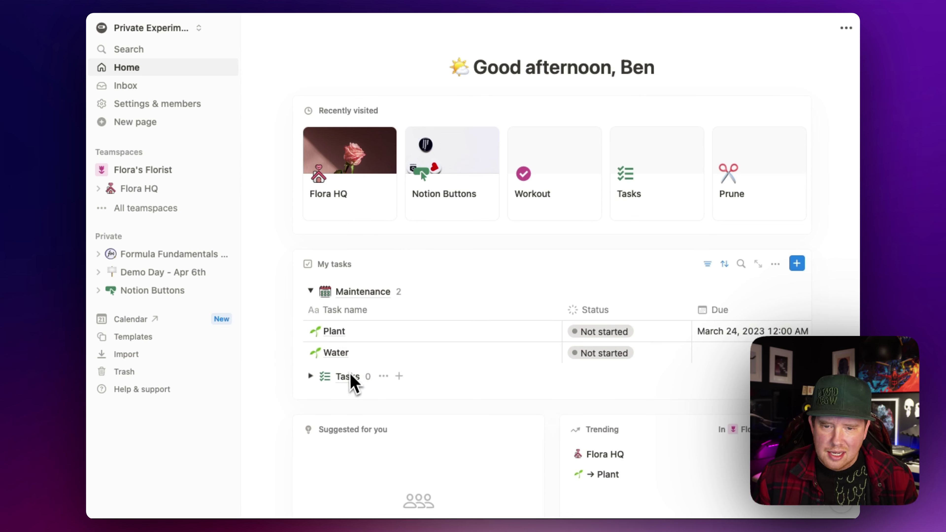
left_click(373, 387)
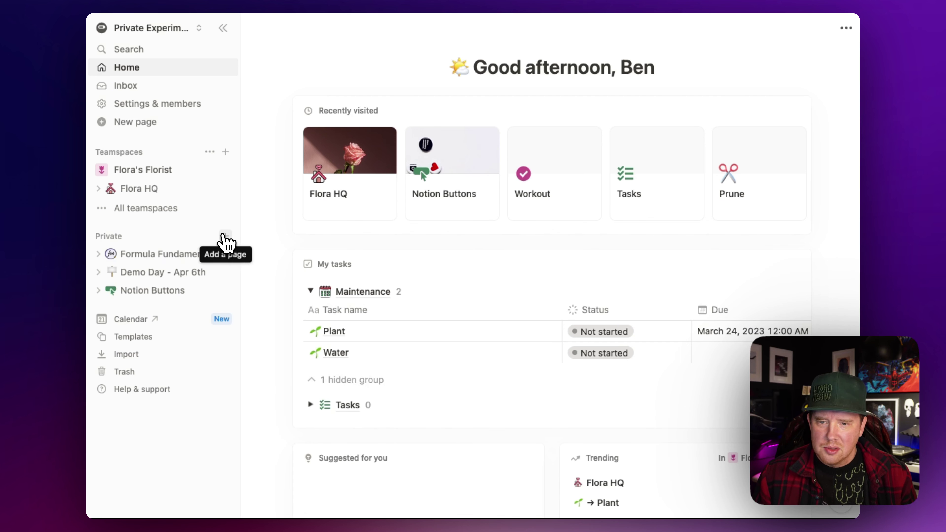
Step: Add a new private page based on the To-do list template
left_click(225, 237)
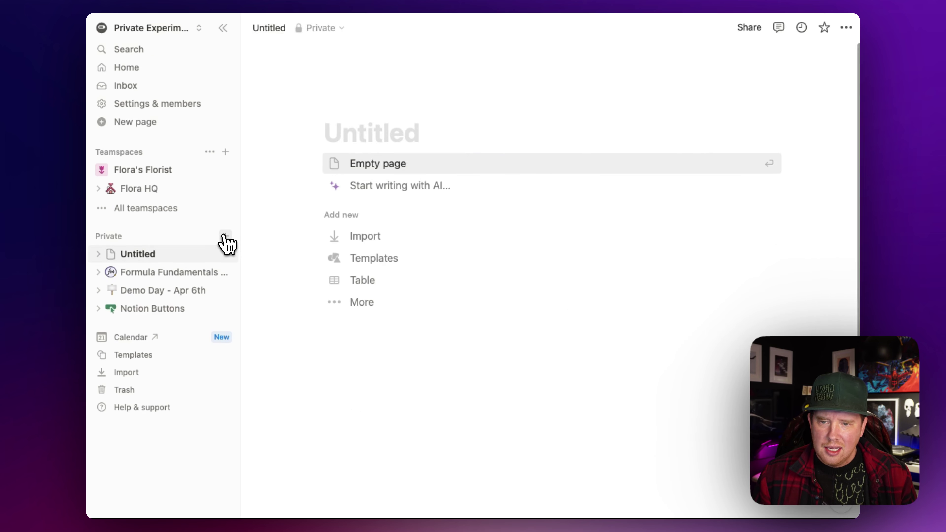
left_click(358, 266)
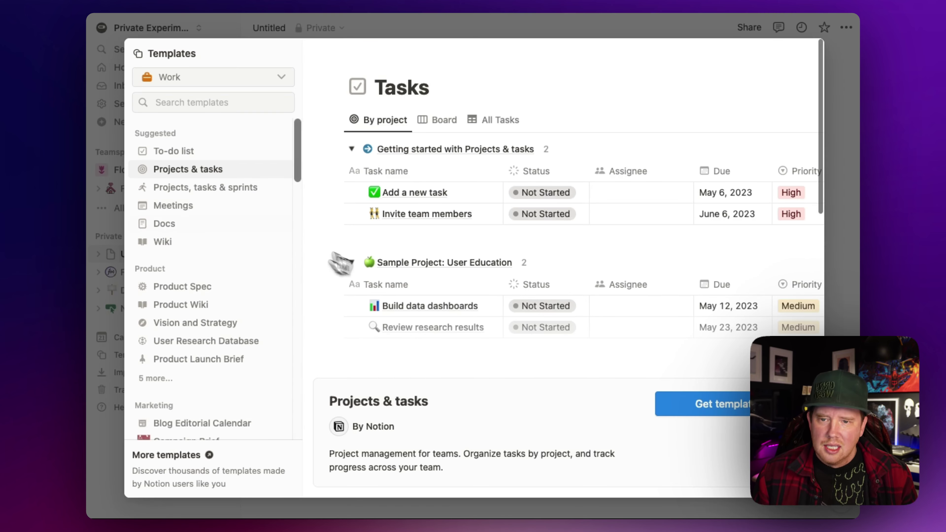
left_click(208, 151)
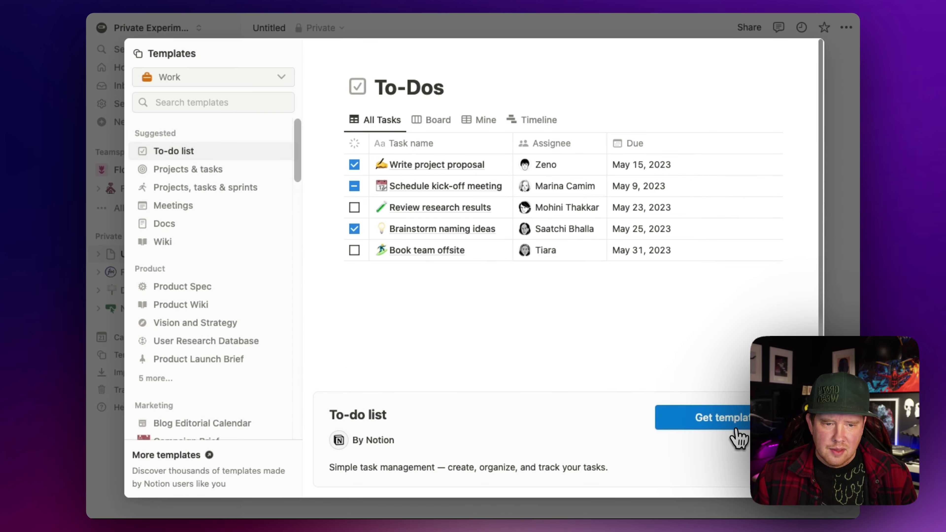
left_click(733, 410)
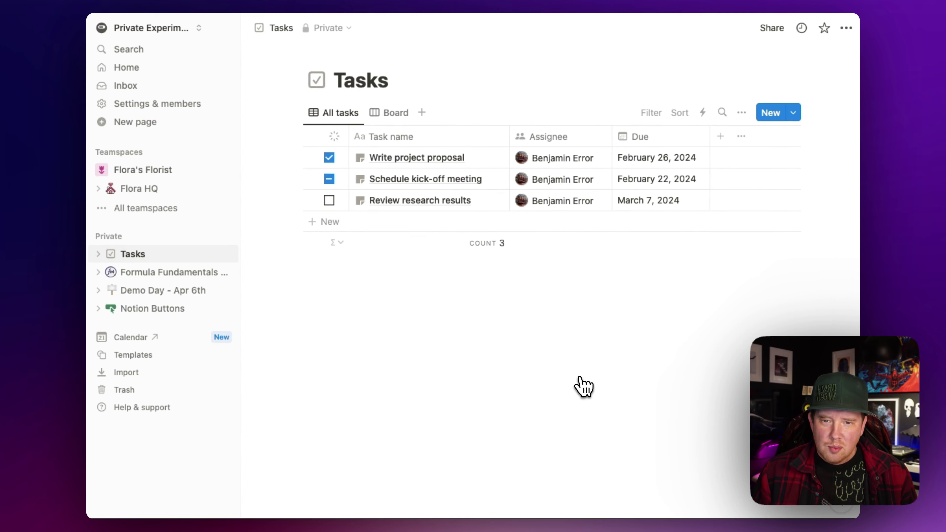
Step: Delete the three sample tasks from the new Tasks database and add the tasks "Laundry" and "Pick up groceries"
left_click_drag(275, 157, 393, 207)
key("BackSpace")
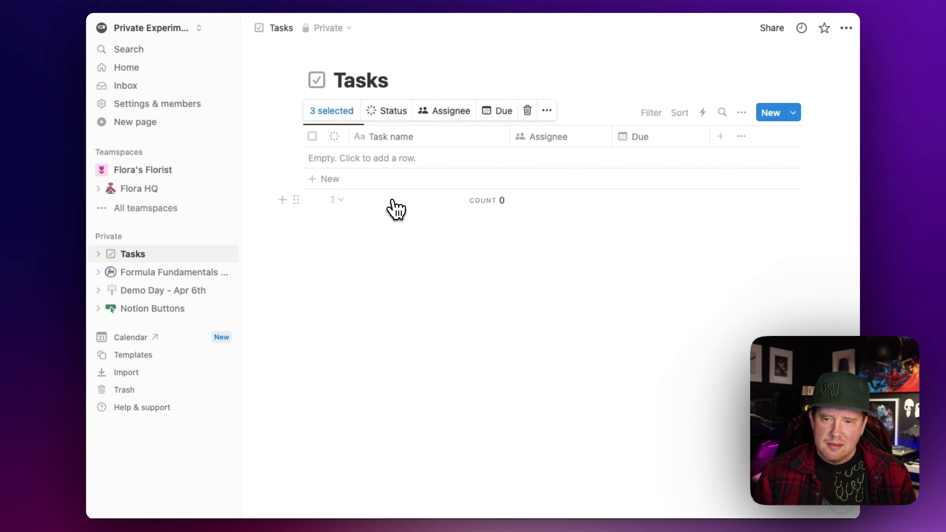
left_click(391, 168)
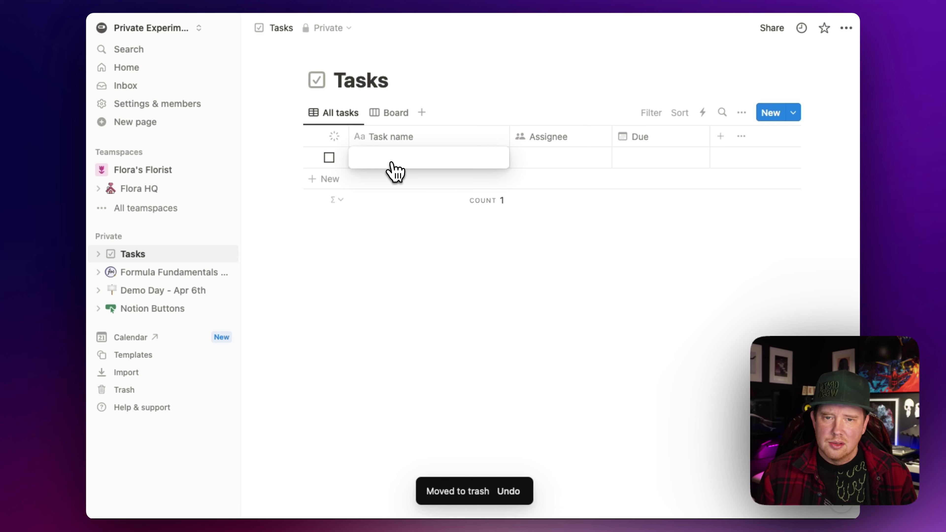
type("Lau")
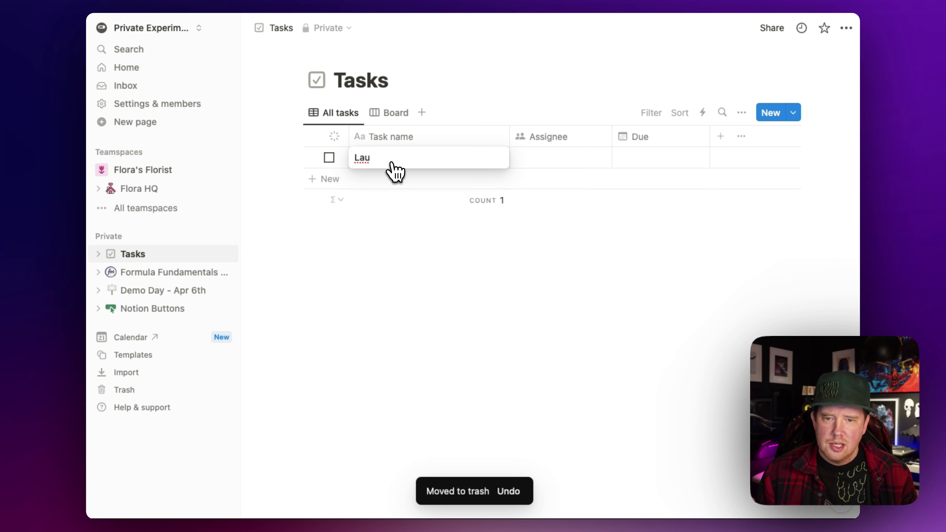
type("ndry")
key("Return")
type("POic")
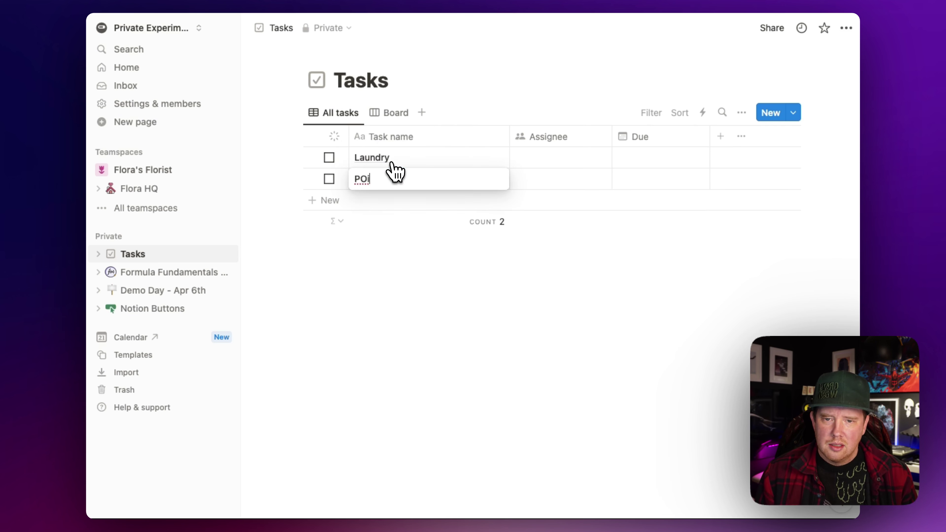
type("k up groceries")
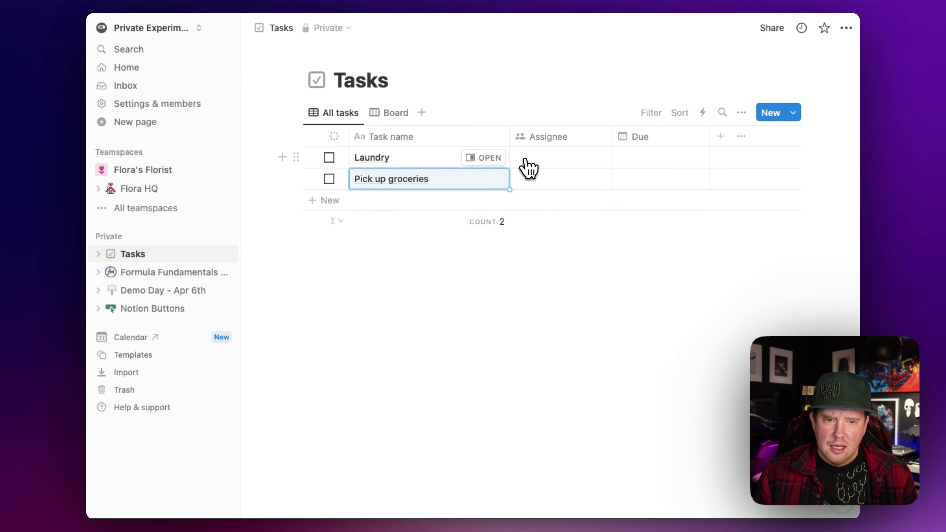
Step: Assign both the Laundry and Pick up groceries tasks to your own account
left_click(528, 165)
left_click(484, 226)
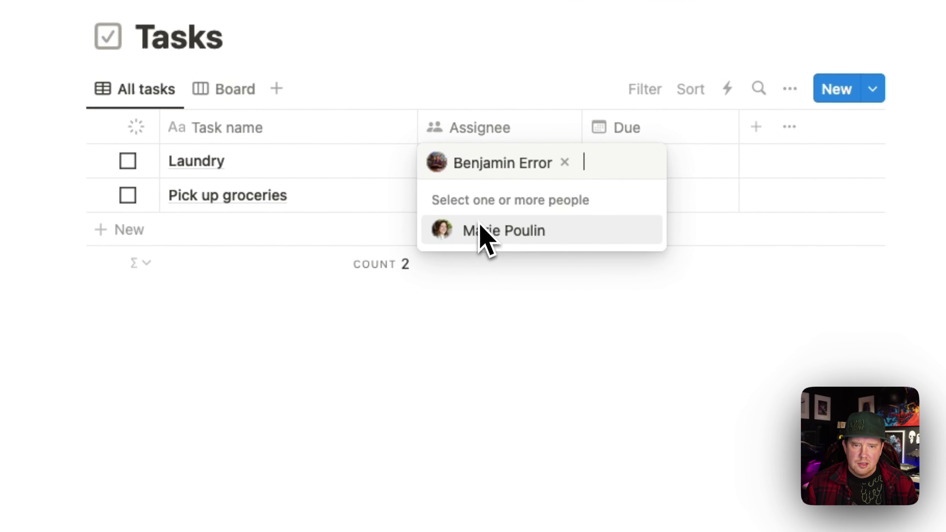
key("Escape")
left_click_drag(580, 179, 587, 218)
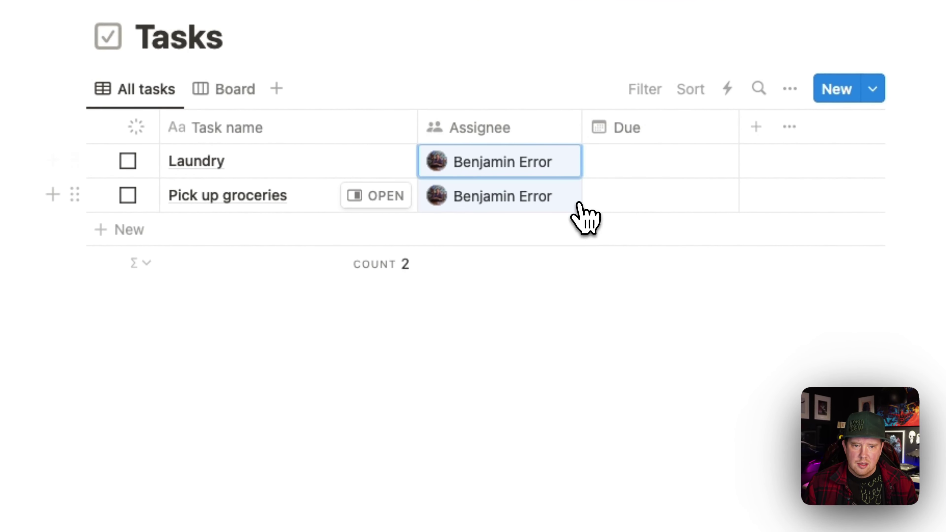
Step: Set the due date of Laundry to February 21, 2024 and of Pick up groceries to February 22, 2024
left_click(700, 176)
left_click(694, 395)
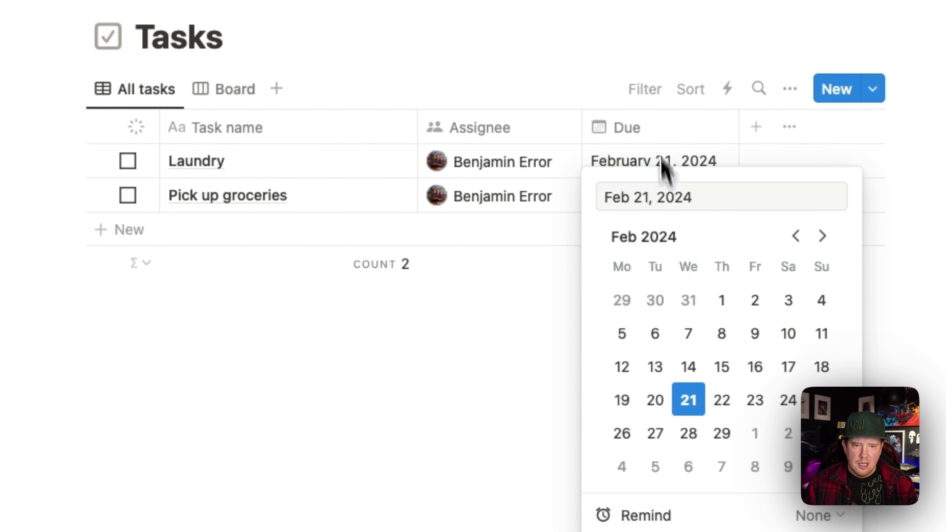
key("Escape")
left_click(614, 224)
left_click(677, 430)
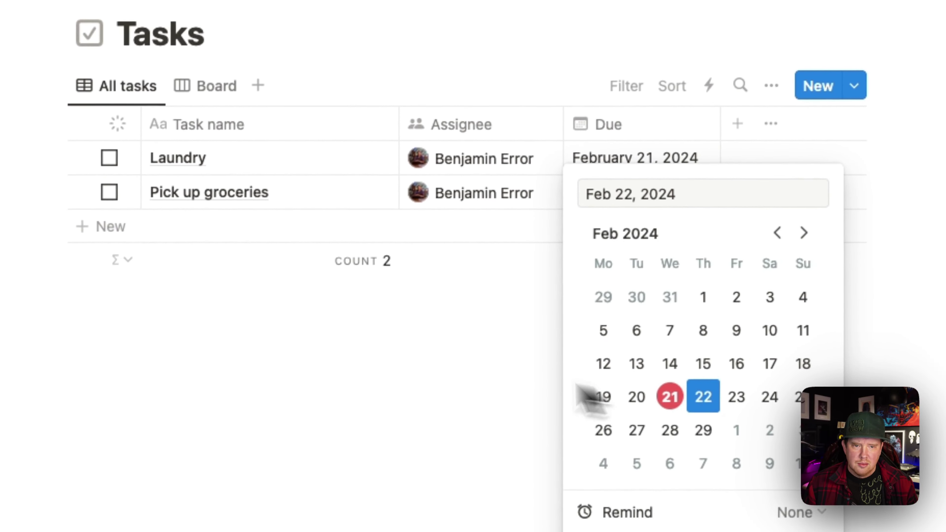
key("Escape")
Step: Check the Tasks view options for its task database status, and review the My tasks widget on Home
left_click(772, 84)
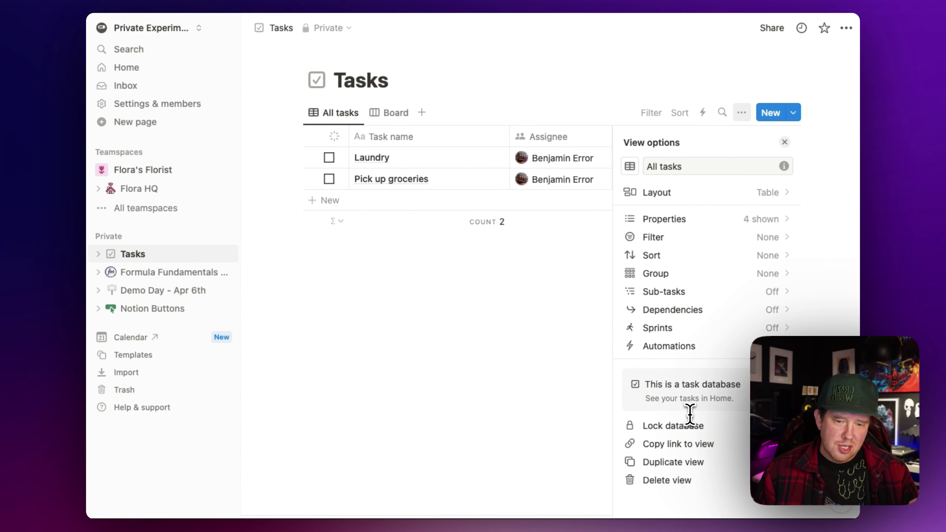
left_click(461, 307)
left_click(168, 78)
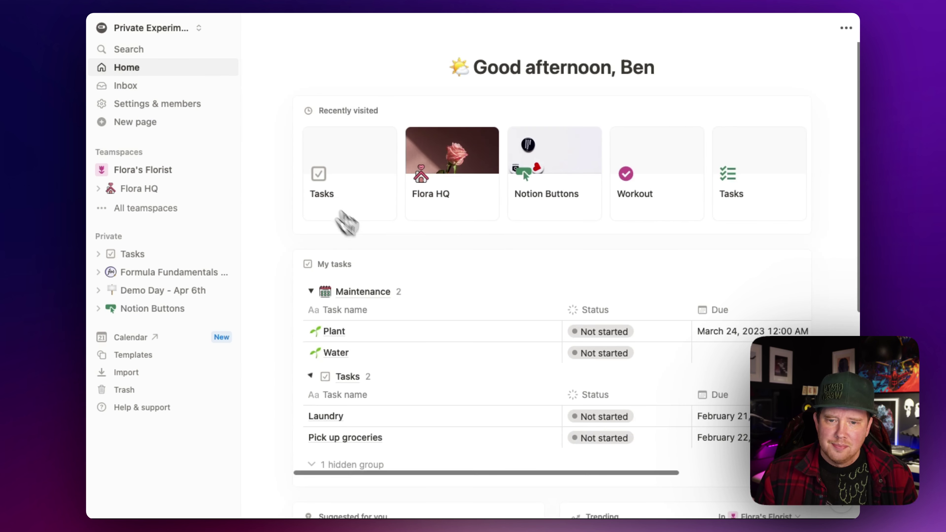
scroll(376, 254, "down", 2)
scroll(380, 253, "down", 1)
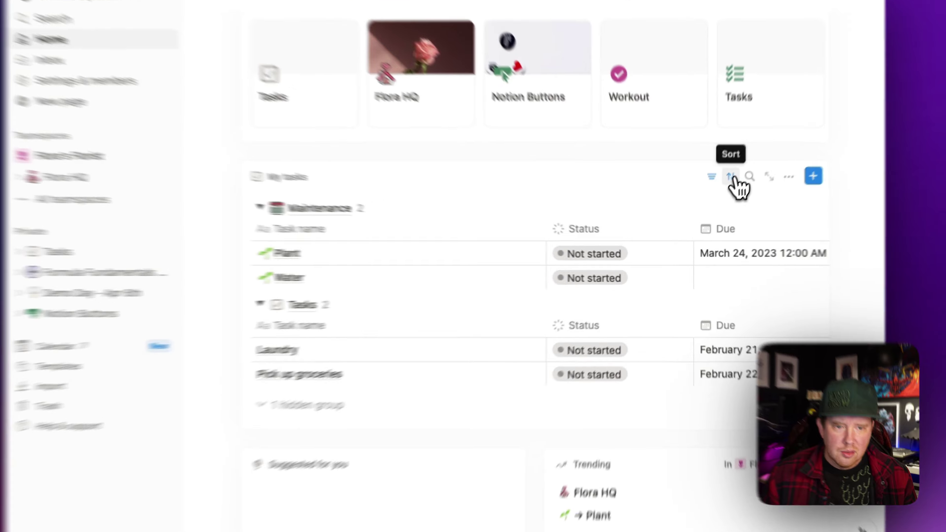
Step: Inspect the My tasks widget's filters and the properties available for a new filter, without adding one
left_click(707, 188)
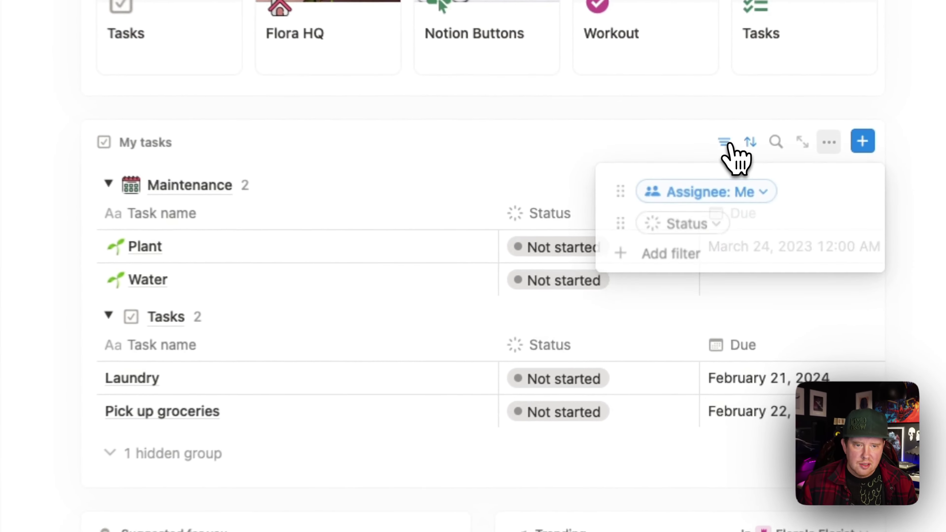
left_click(681, 255)
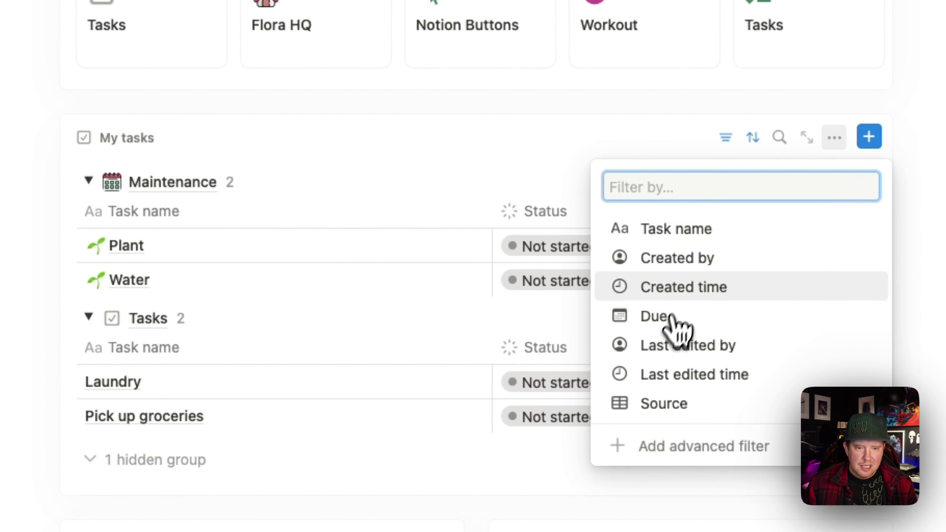
left_click(551, 181)
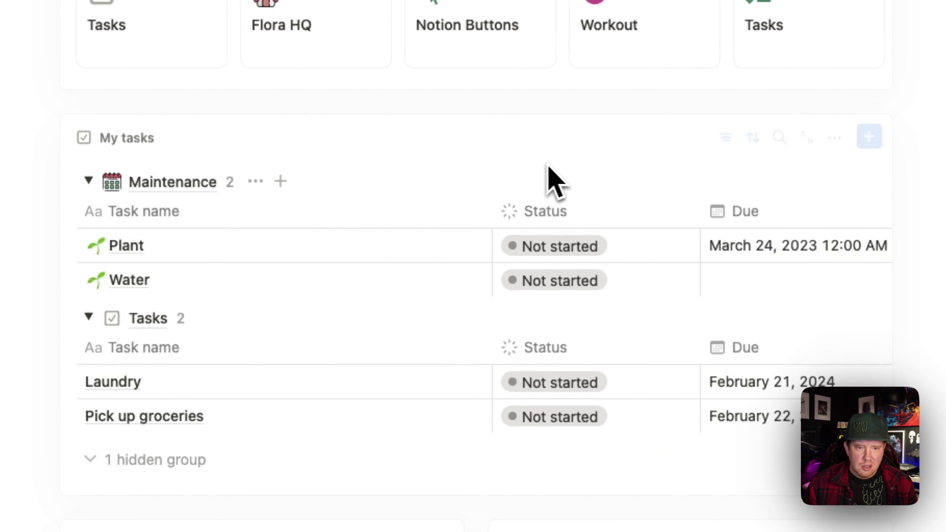
Step: Set the Plant task's status to In progress in My tasks, and check the options of the Source property
left_click(556, 255)
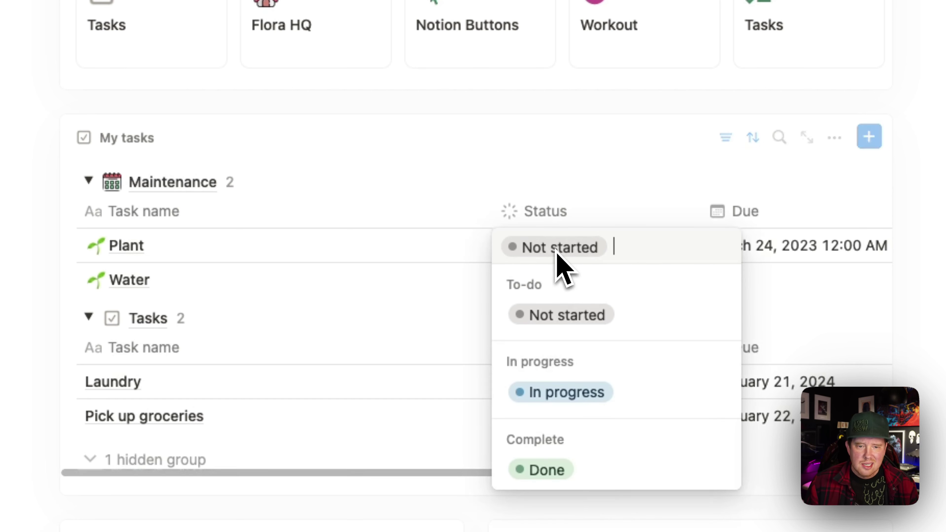
left_click(565, 408)
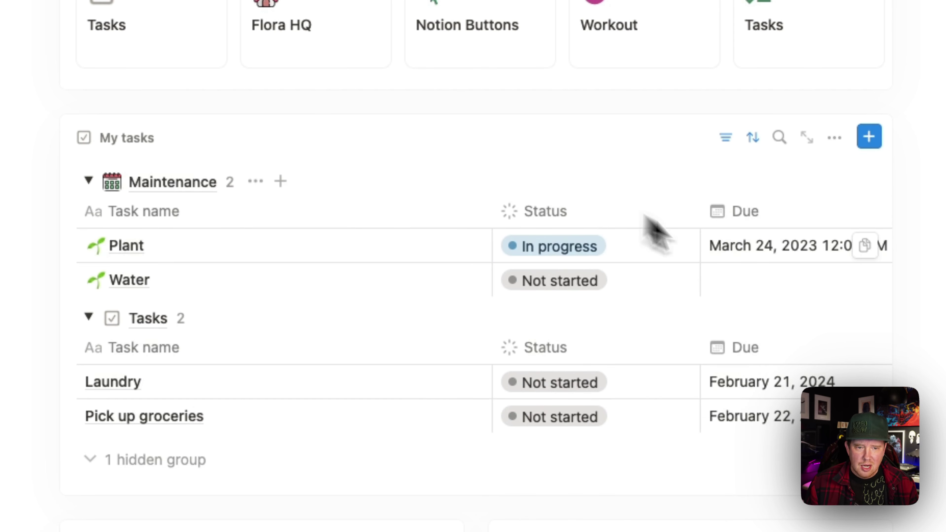
scroll(744, 276, "right", 3)
scroll(706, 298, "right", 3)
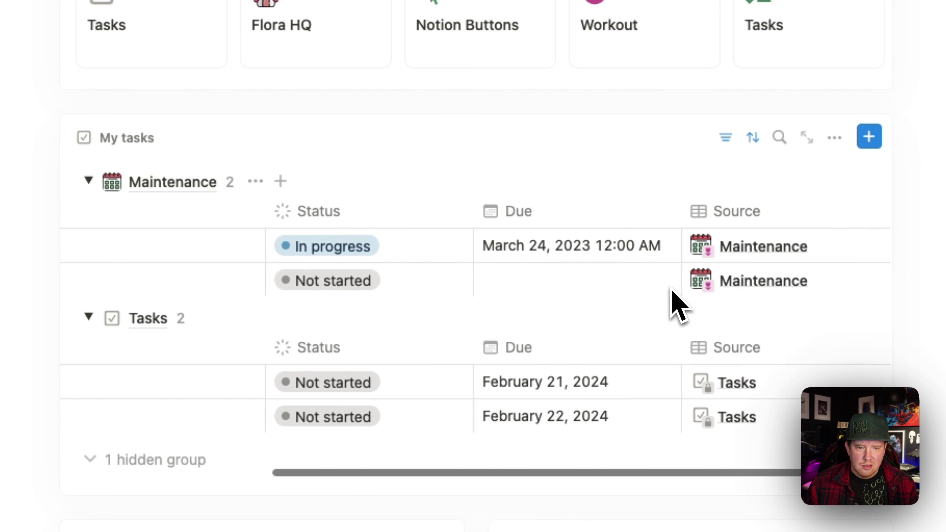
left_click(737, 212)
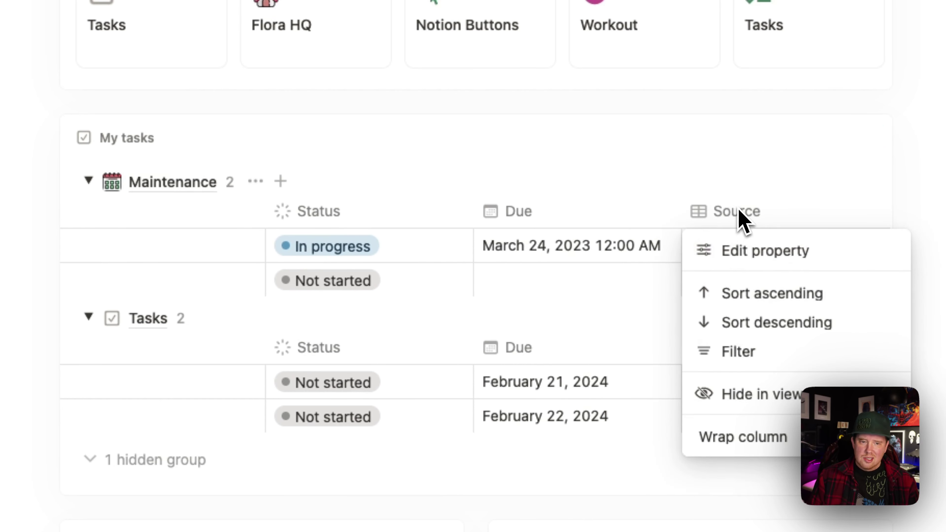
left_click(740, 218)
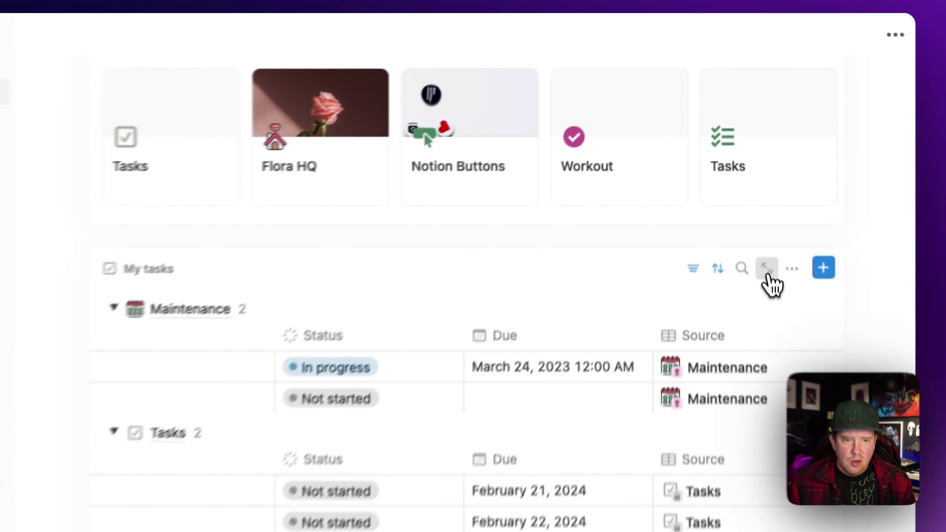
Step: Open the My tasks widget as a full page and add it to the favorites, ending back on Home
left_click(768, 276)
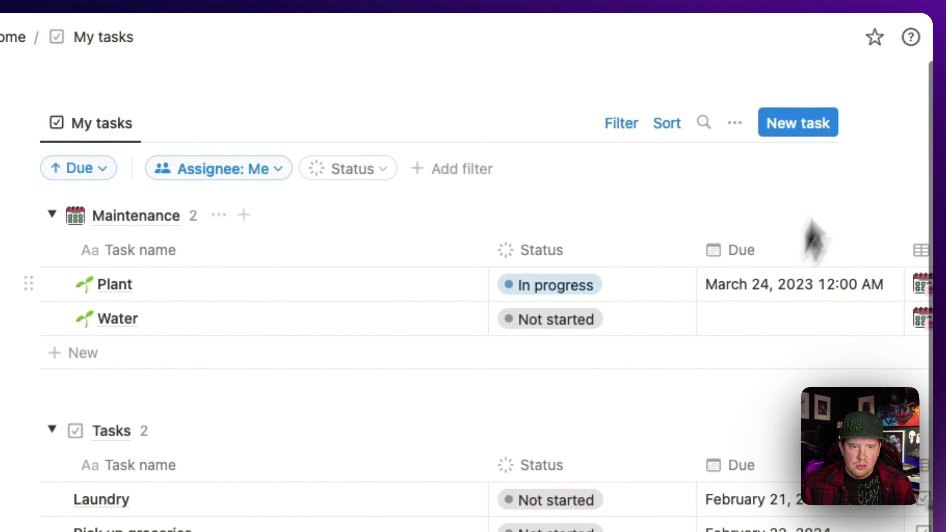
left_click(875, 36)
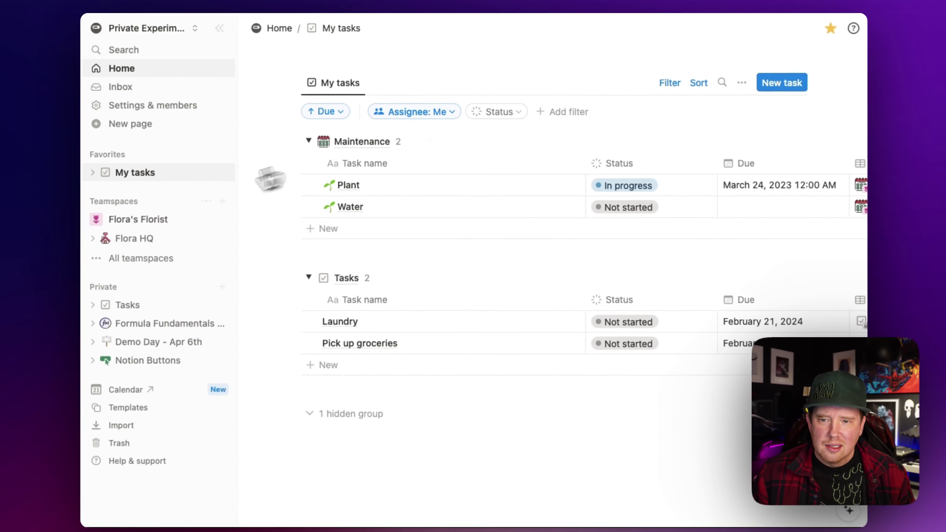
scroll(386, 148, "down", 2)
scroll(386, 148, "up", 2)
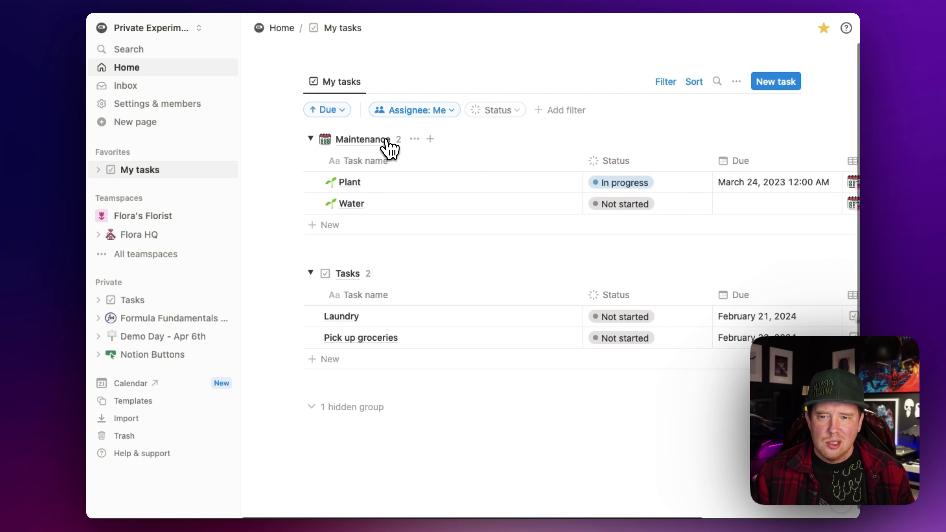
key("super+bracketleft")
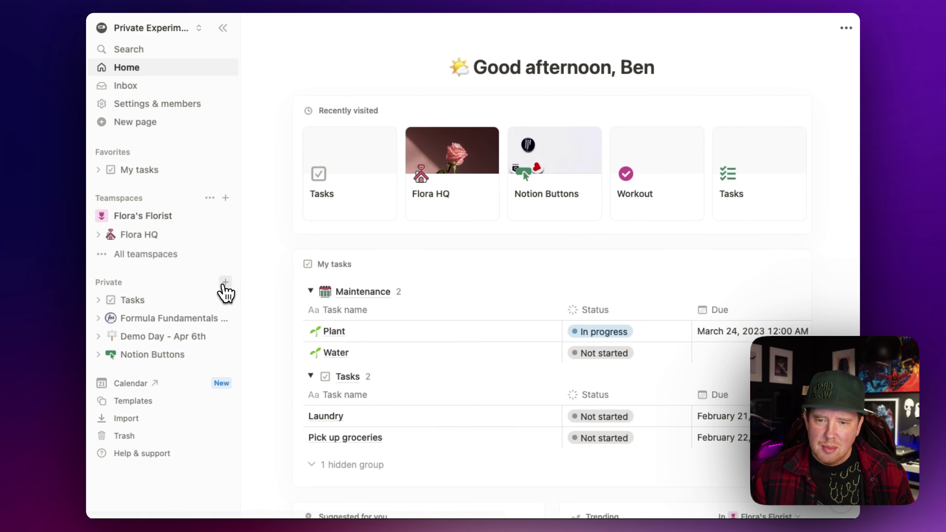
Step: Create a new private page titled My Tasks
left_click(225, 282)
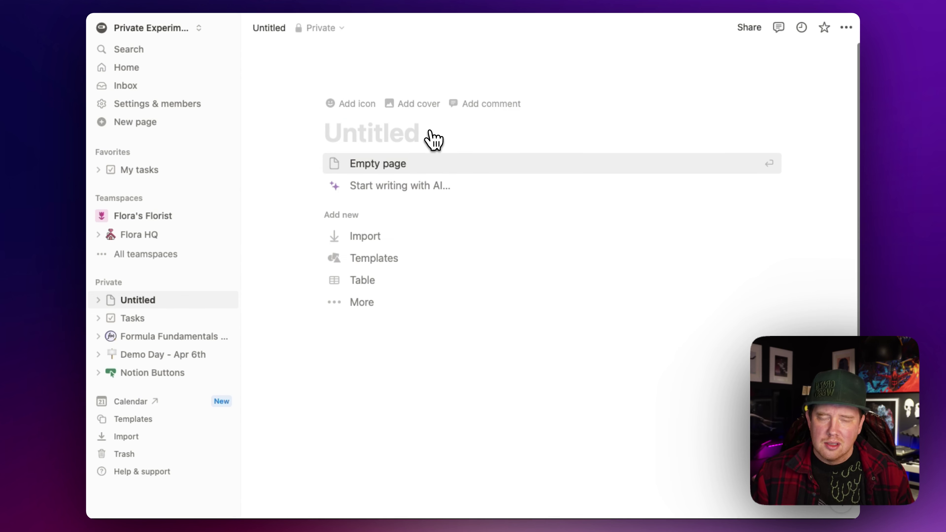
type("My Tasks")
key("Return")
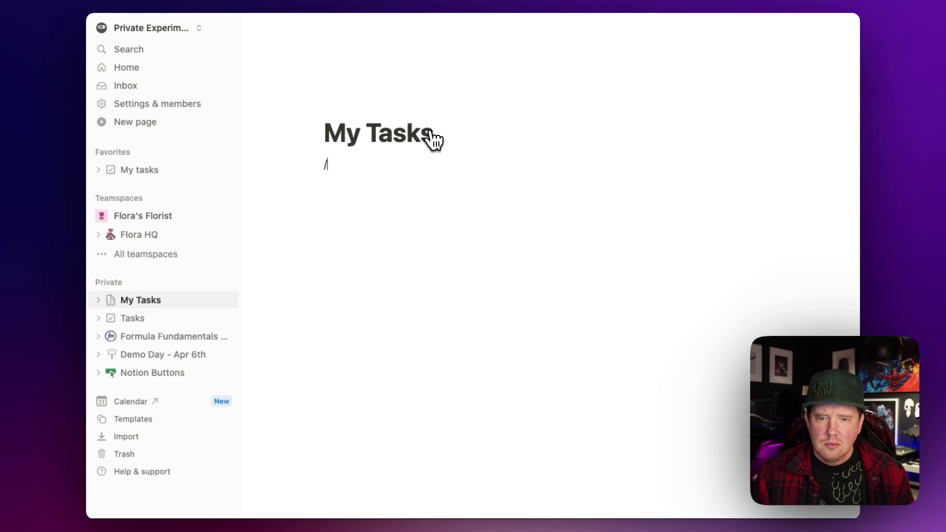
Step: Add a linked view of the Tasks database to the My Tasks page by copying one of its existing views
type("/linked")
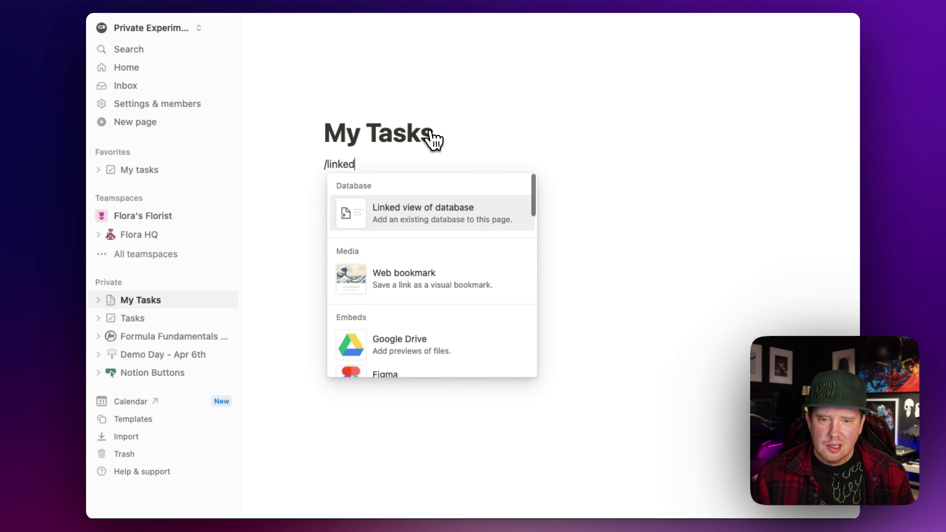
key("Return")
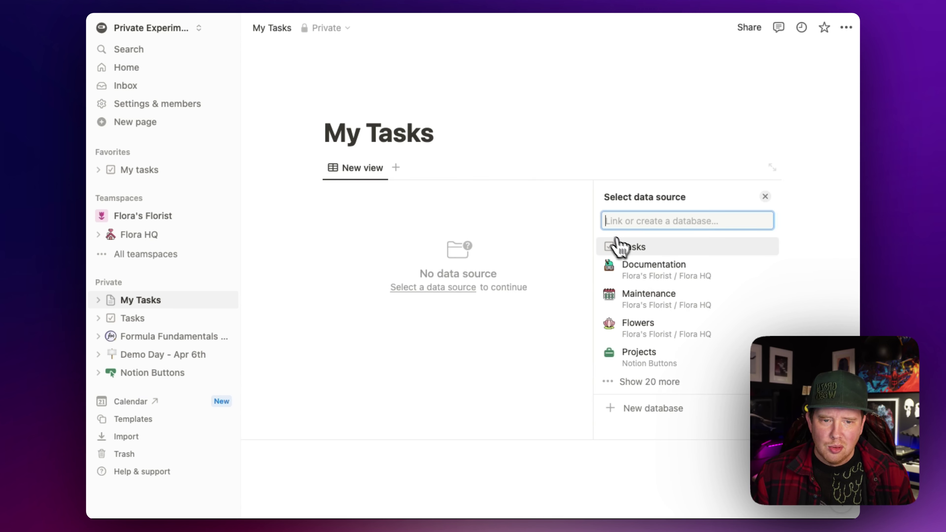
left_click(615, 246)
left_click(640, 238)
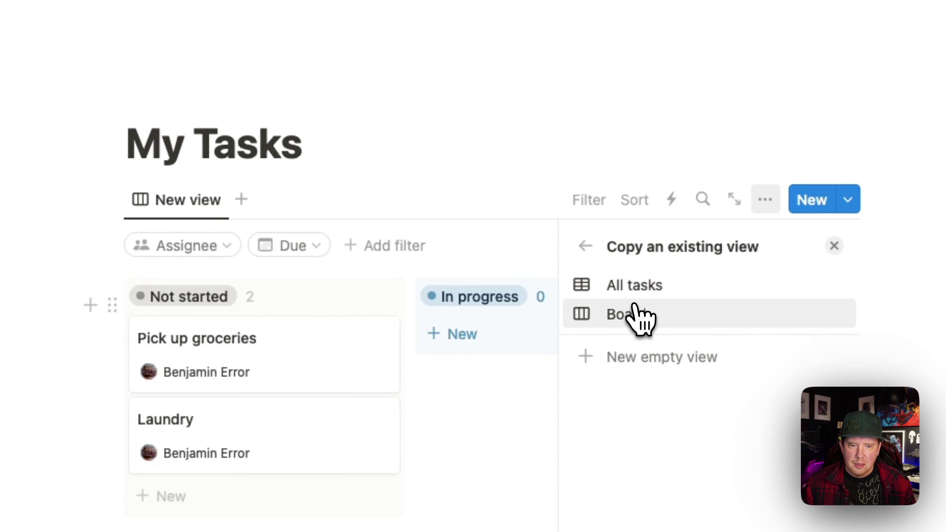
left_click(633, 297)
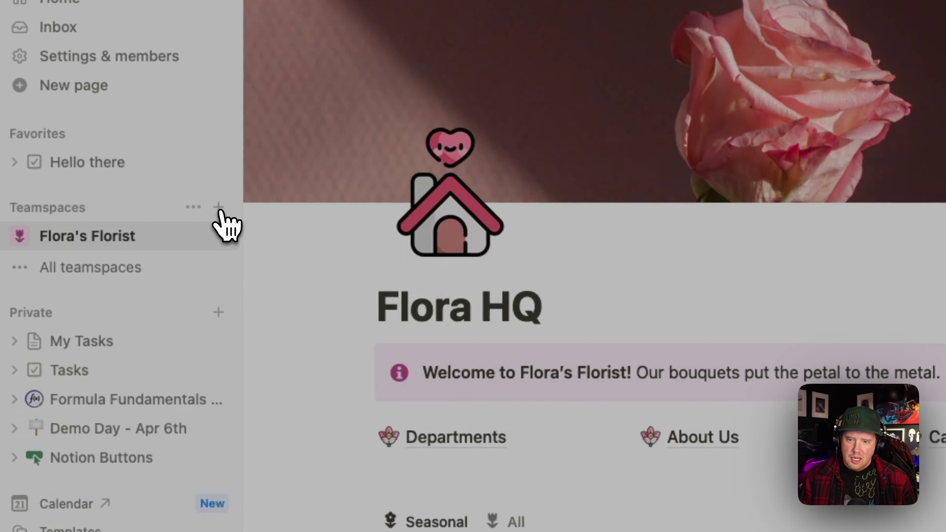
Step: Create a teamspace named Client Demo with Closed permissions, skipping the invitations
left_click(218, 208)
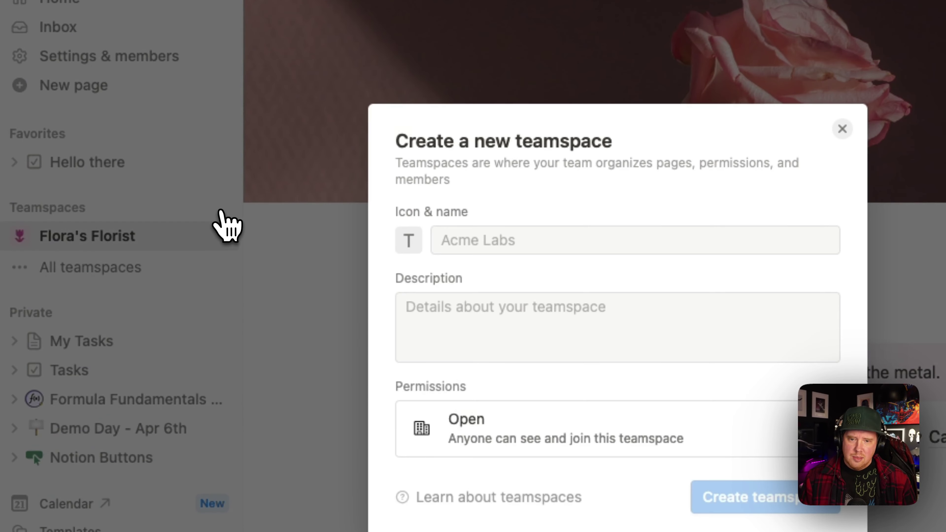
left_click(463, 232)
type("Client Demo")
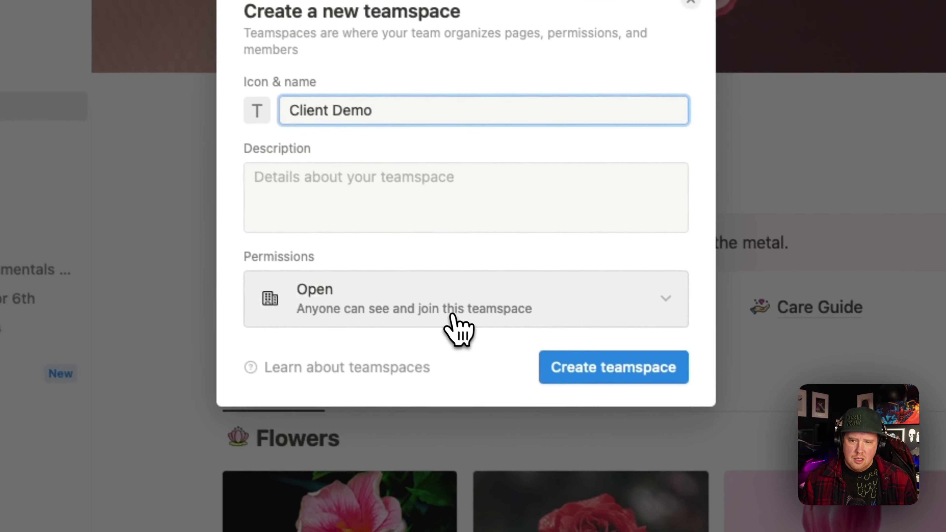
left_click(451, 315)
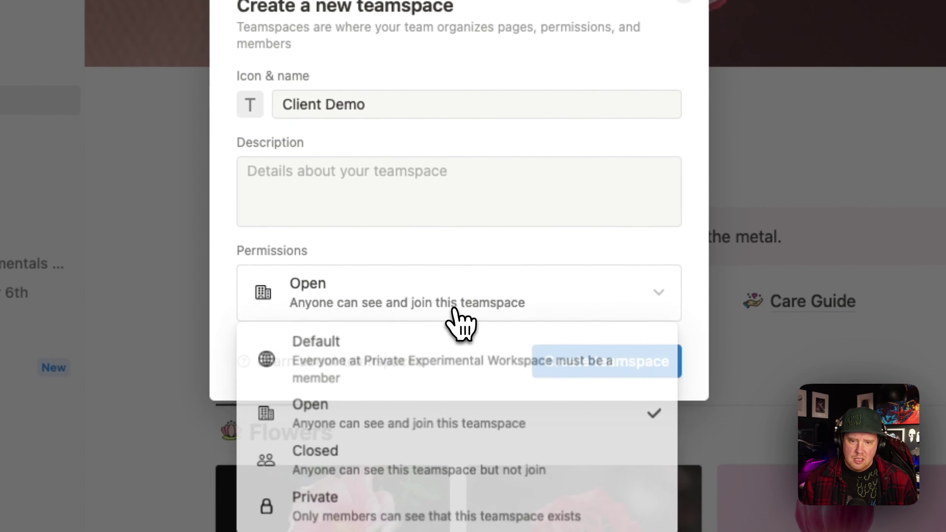
left_click(447, 457)
left_click(595, 359)
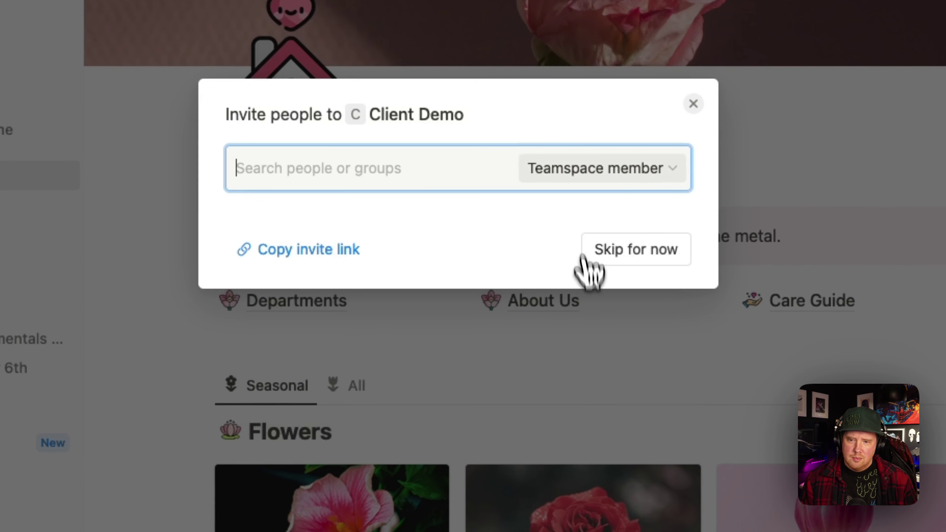
left_click(589, 256)
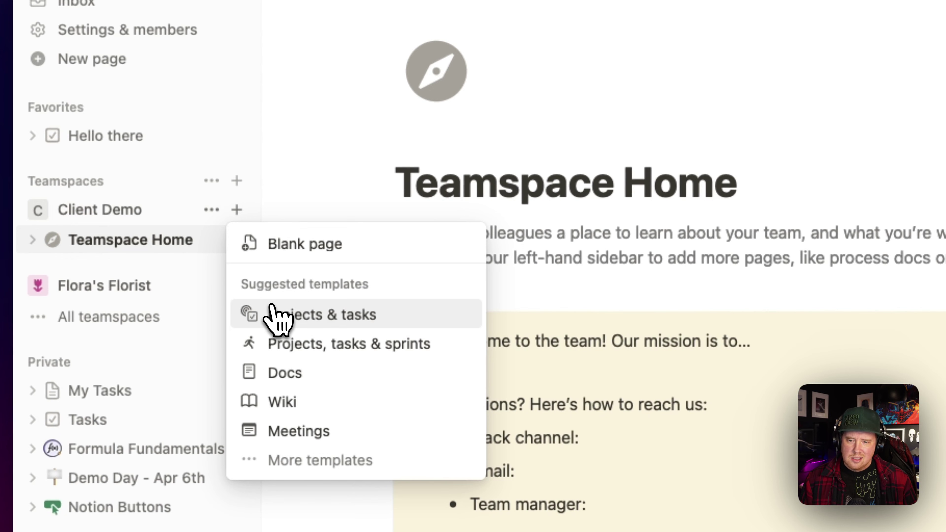
Step: Add the Projects & tasks template to the Client Demo teamspace, and open the new Tasks database's view options to check its task database status
left_click(276, 317)
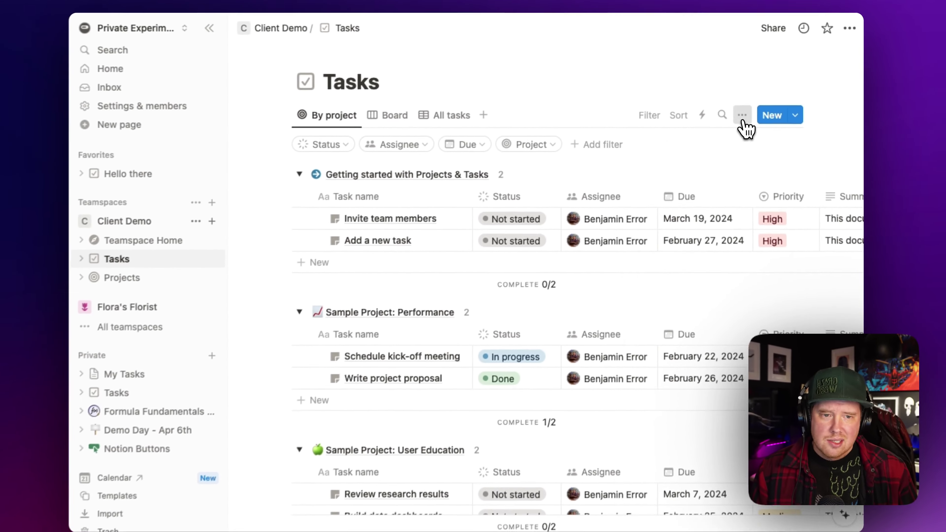
left_click(742, 115)
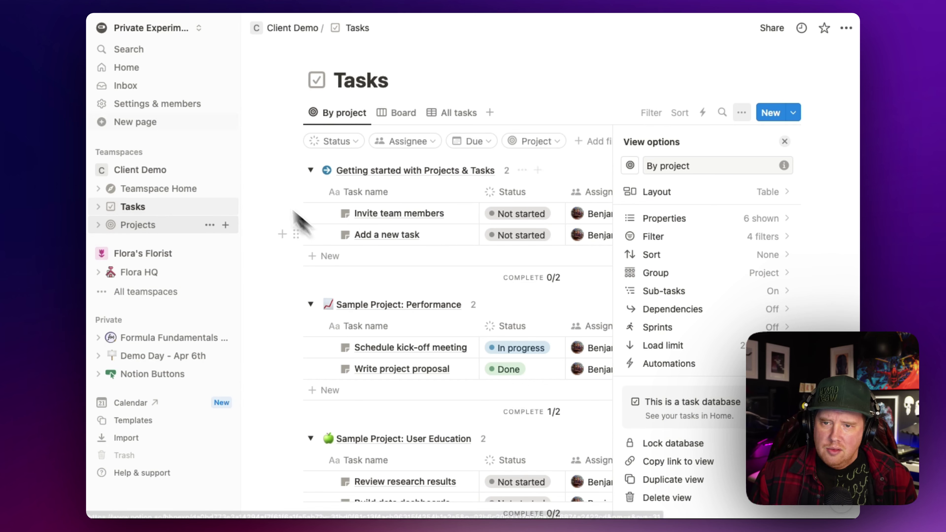
Step: Create a task titled My First Task from Home's My Tasks widget, checking which task databases it can be moved to
left_click(156, 83)
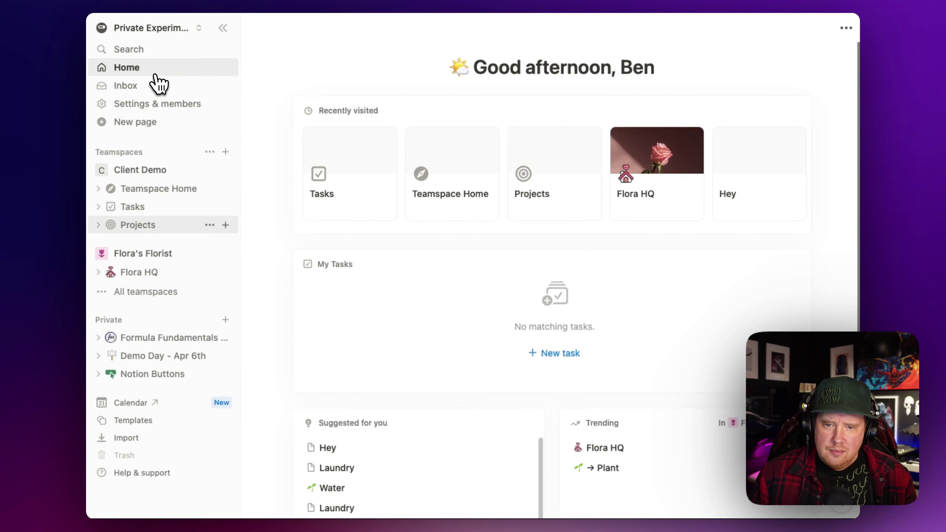
left_click(533, 354)
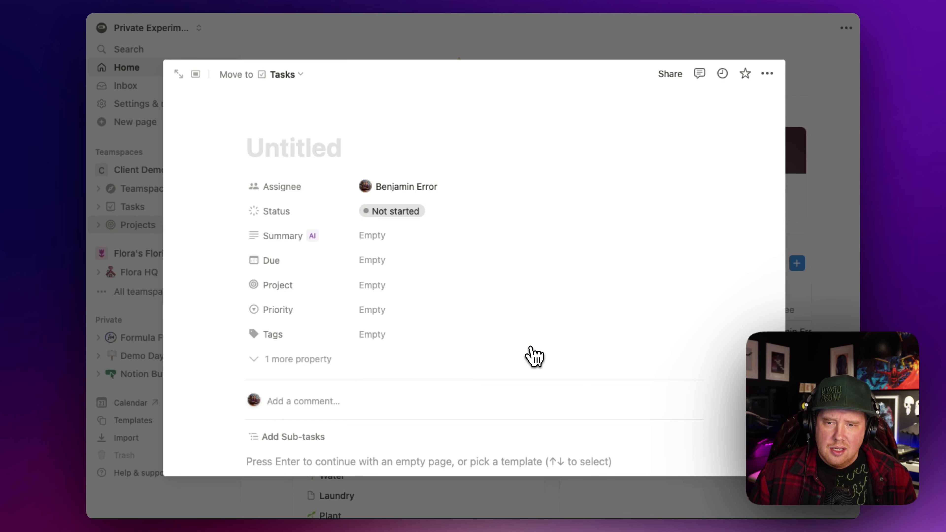
left_click(269, 75)
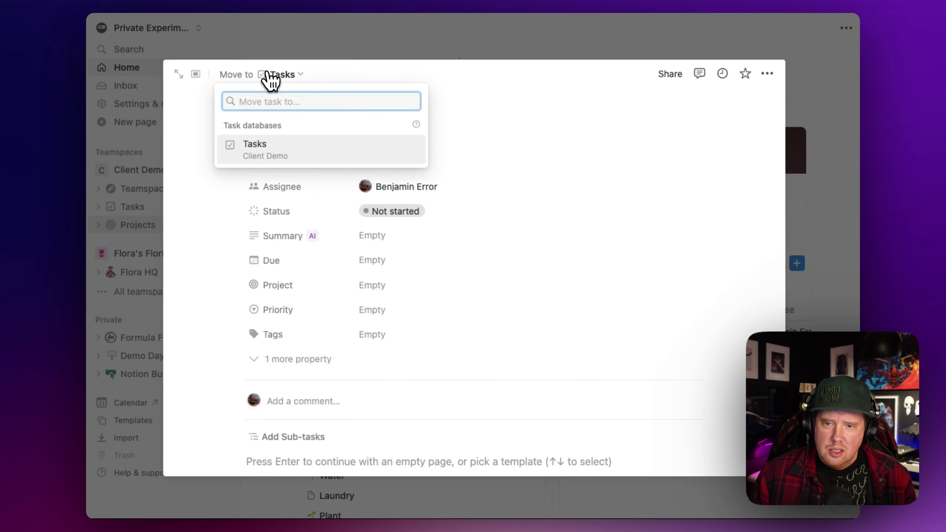
left_click(556, 167)
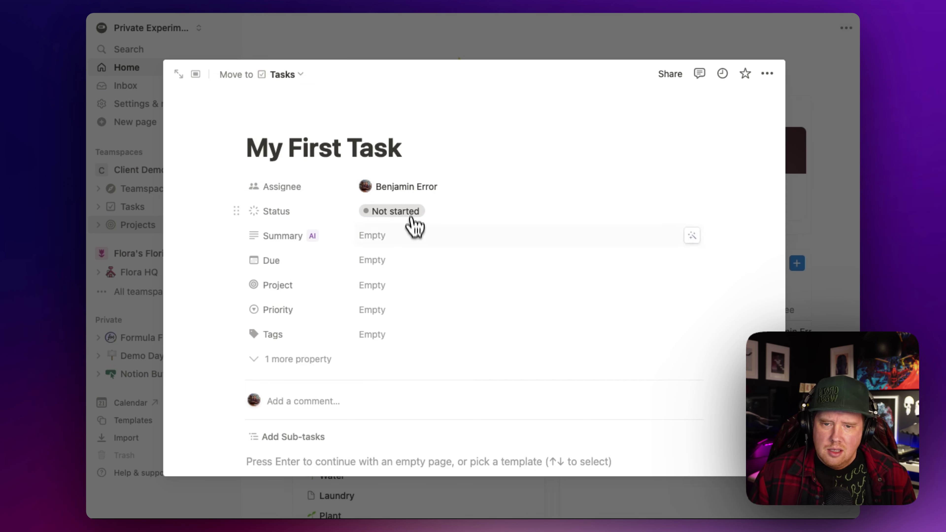
Step: Give My First Task the due date February 21, 2024, the project Getting started with Projects & Tasks, and High priority
left_click(387, 261)
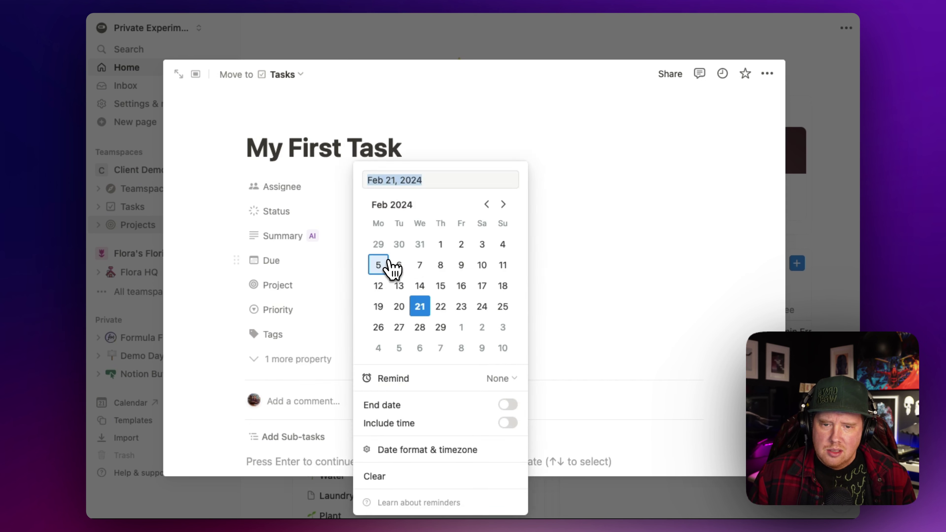
left_click(354, 308)
left_click(372, 288)
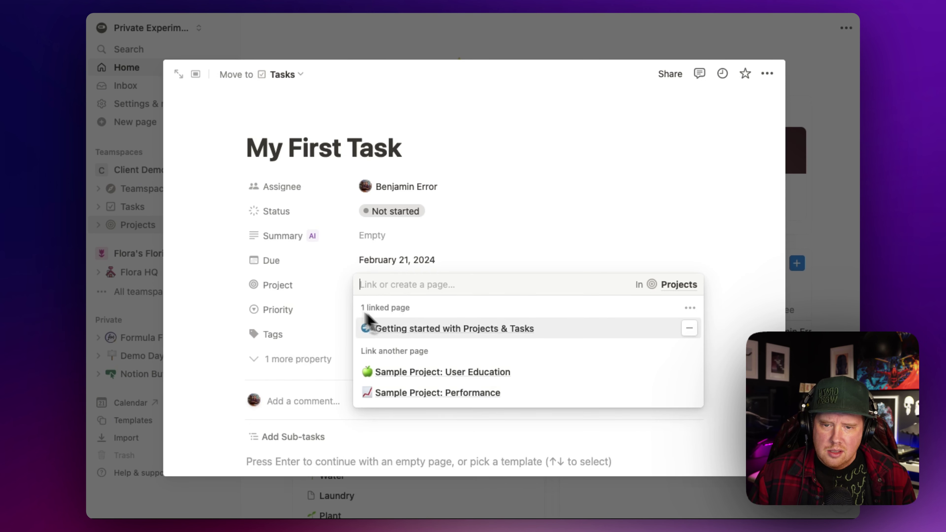
left_click(341, 309)
left_click(378, 313)
left_click(397, 387)
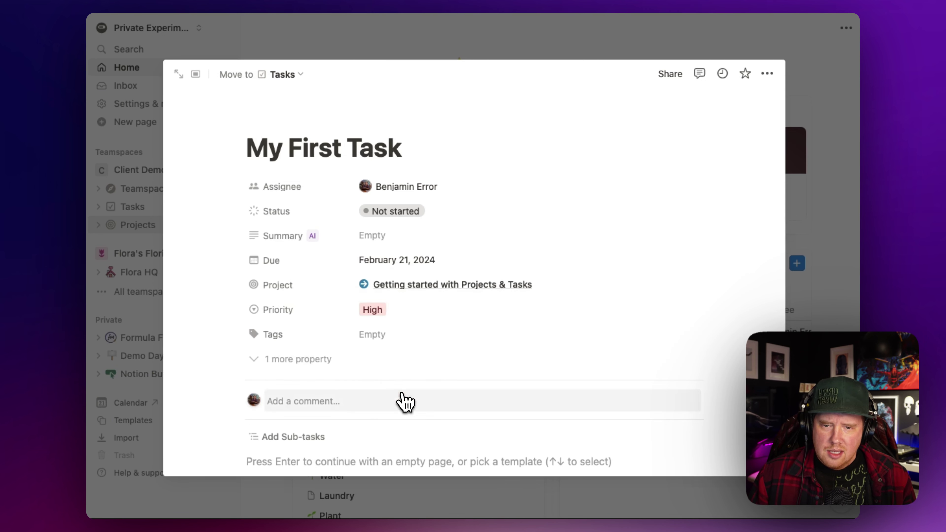
key("Escape")
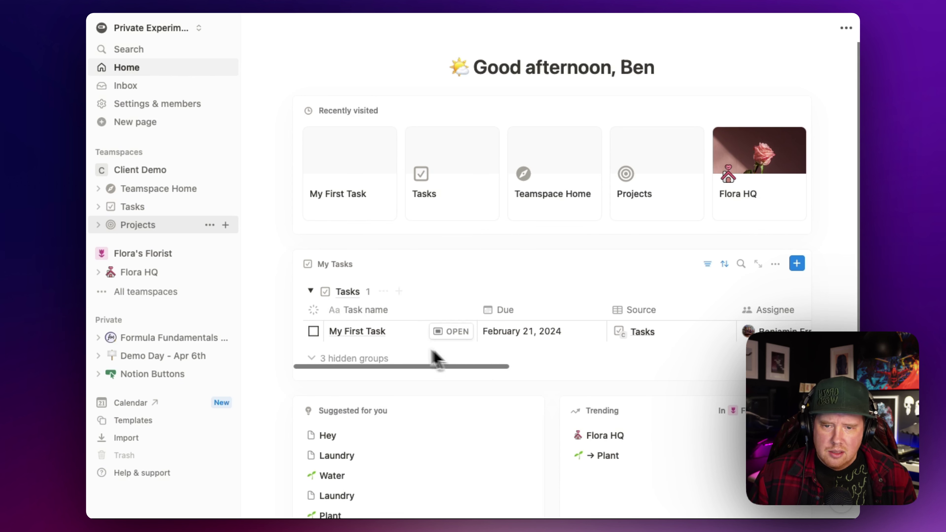
Step: Open the Tasks database in Client Demo and review the properties of My First Task
left_click(153, 207)
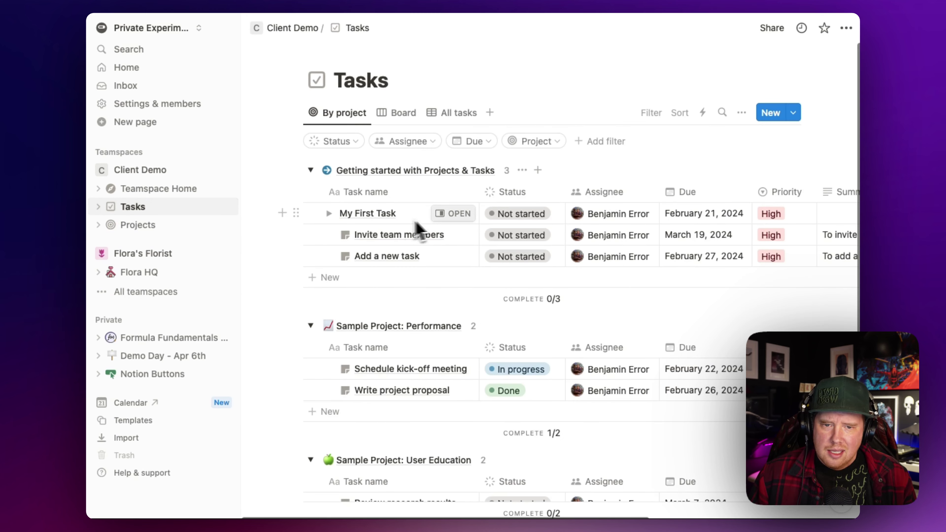
scroll(447, 221, "right", 5)
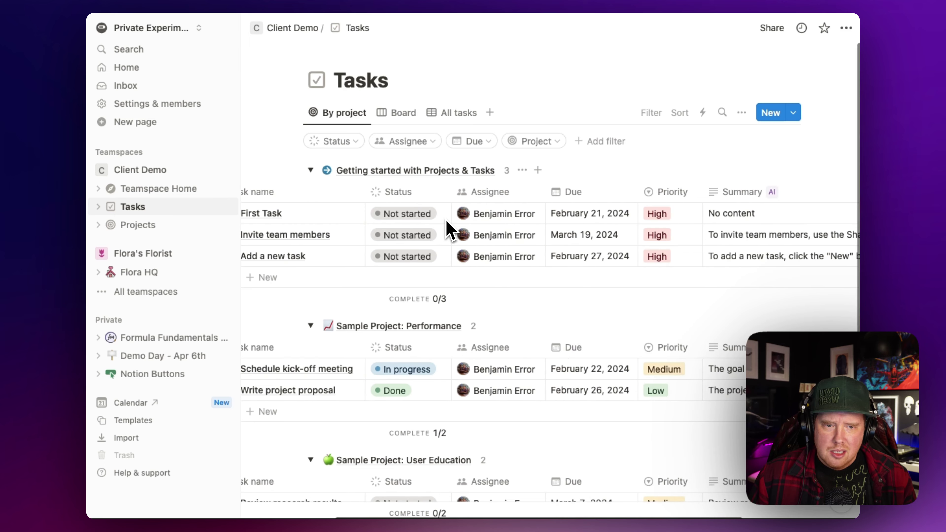
scroll(449, 229, "right", 3)
scroll(449, 228, "left", 8)
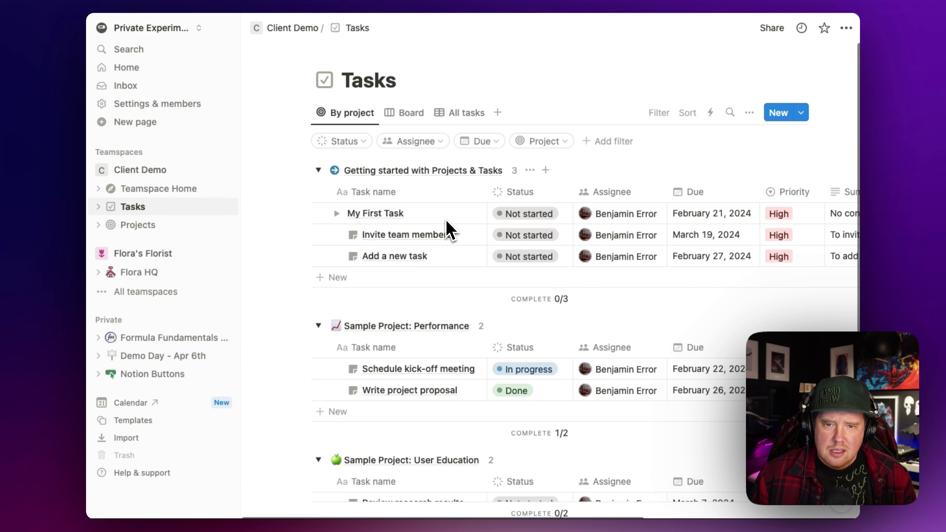
Step: Review the My Tasks widget on Home and open the Client Demo Projects database
left_click(148, 69)
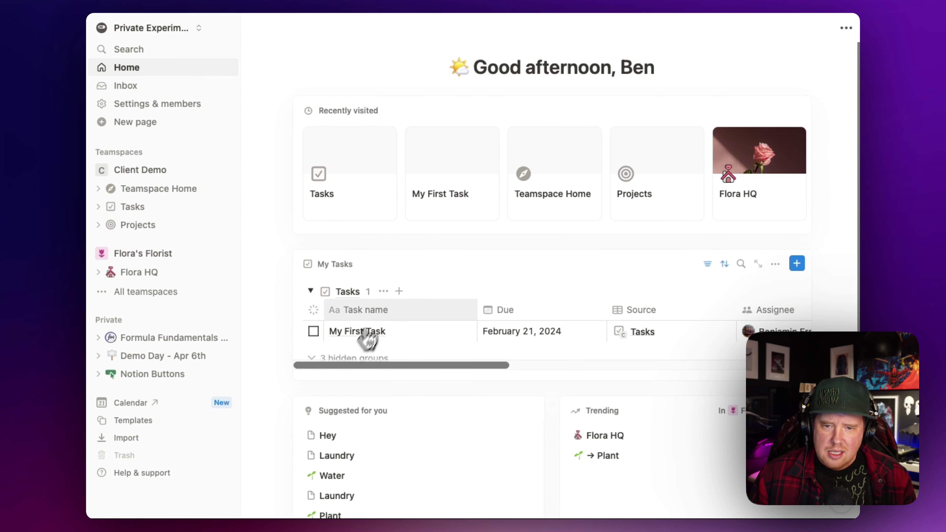
left_click(399, 290)
left_click(141, 224)
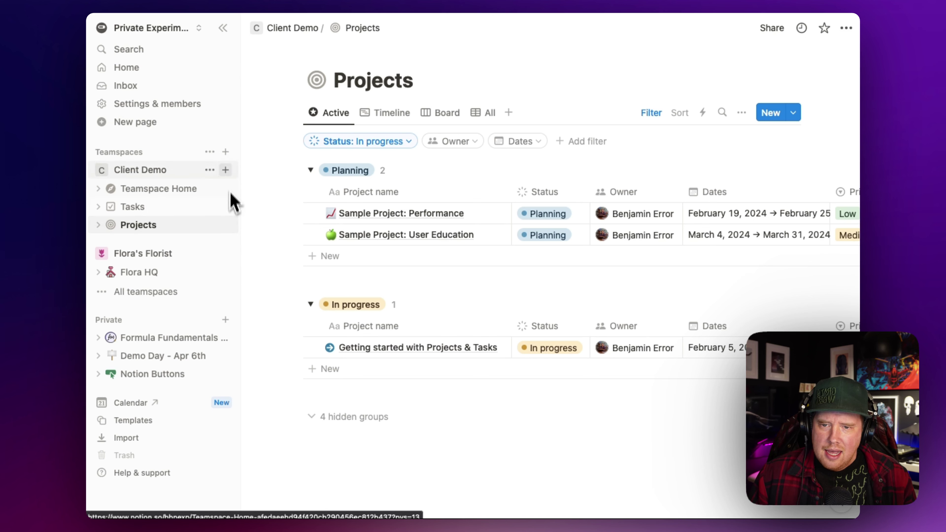
Step: Create a new table database named Clients in the Client Demo teamspace
left_click(226, 171)
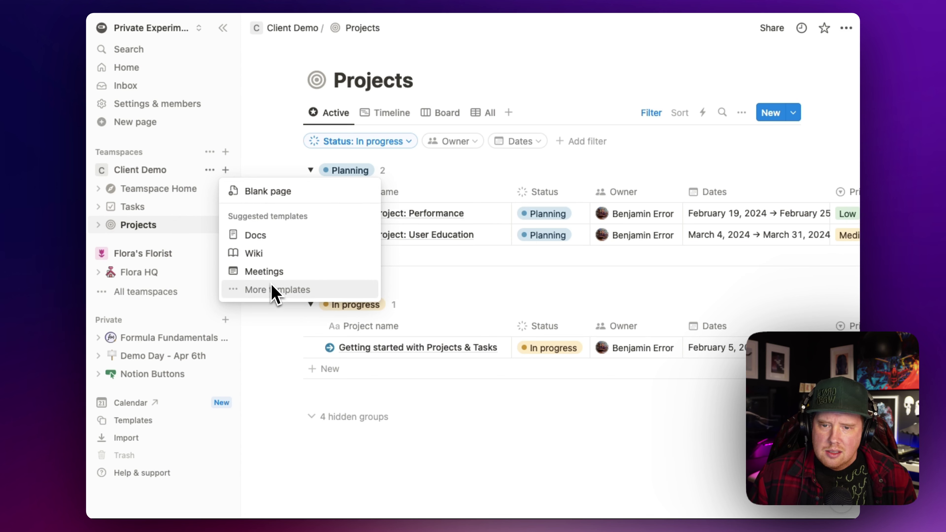
left_click(279, 192)
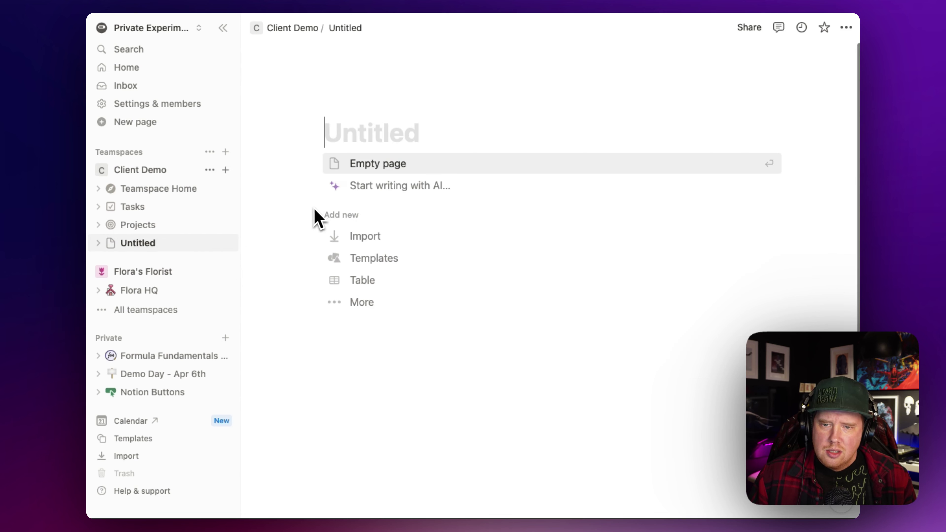
left_click(376, 280)
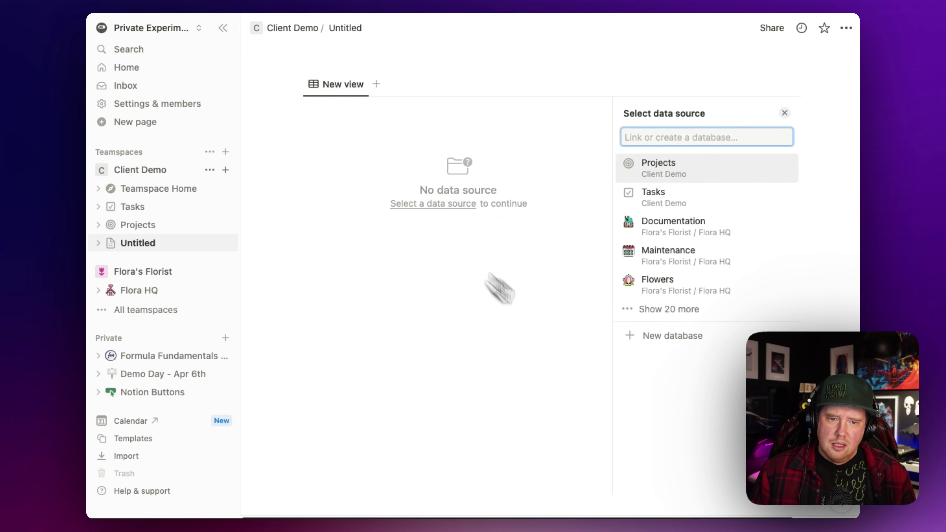
left_click(639, 337)
type("Clients")
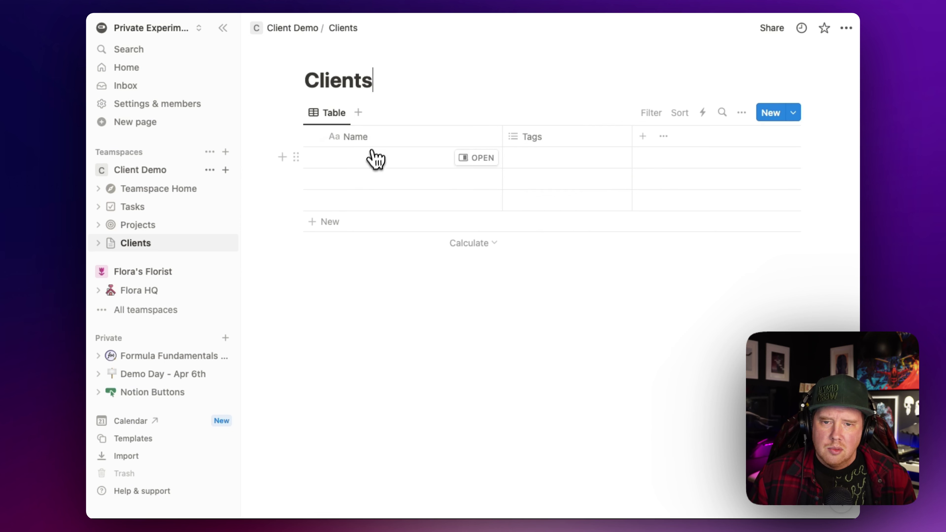
Step: Add three entries to the Clients table: Client A, Client B and Client C
left_click(369, 161)
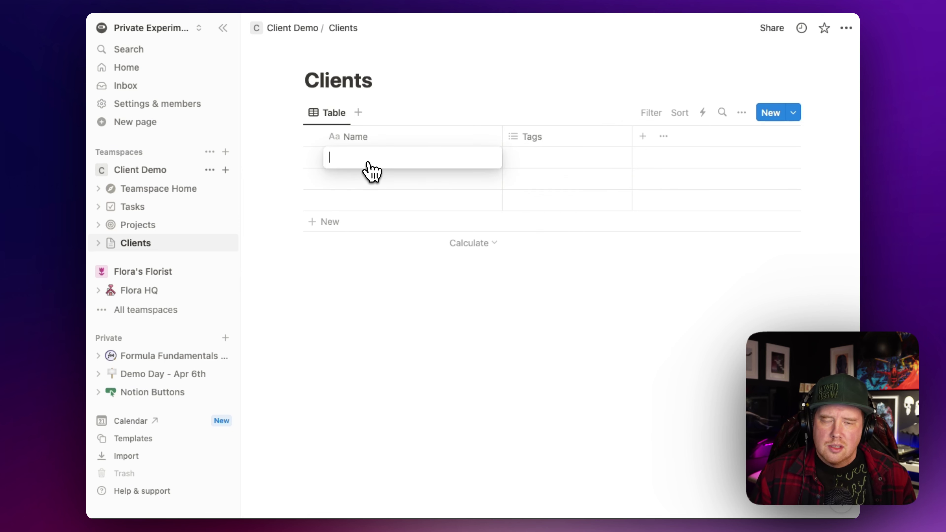
type("Client")
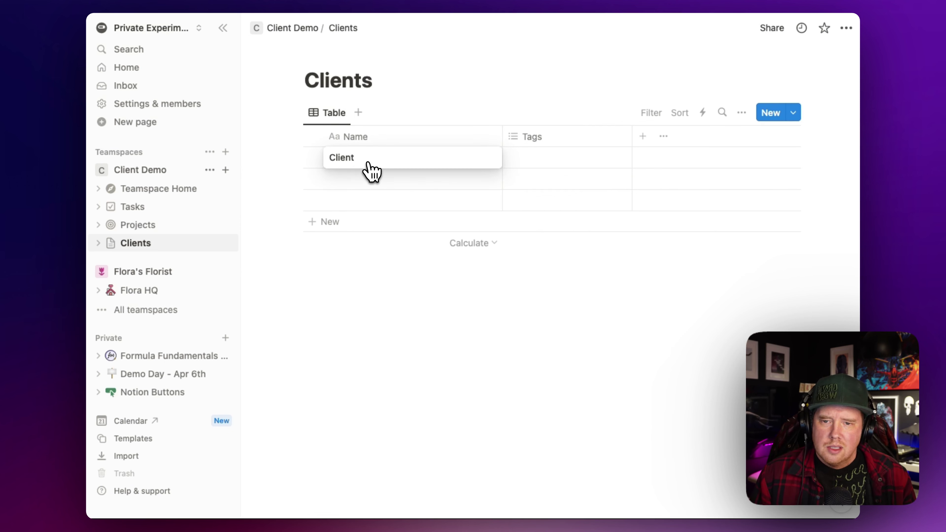
type(" A")
key("Return")
type("Client B")
key("Return")
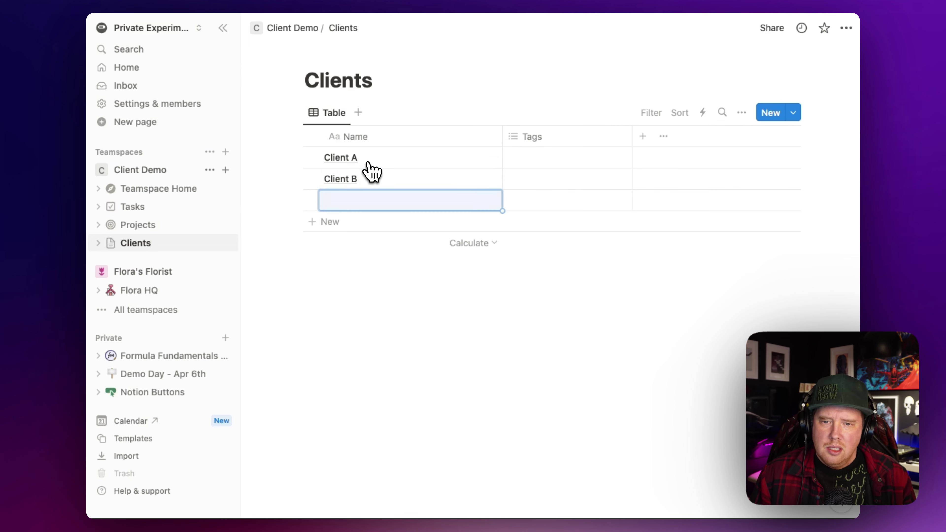
type("Client C")
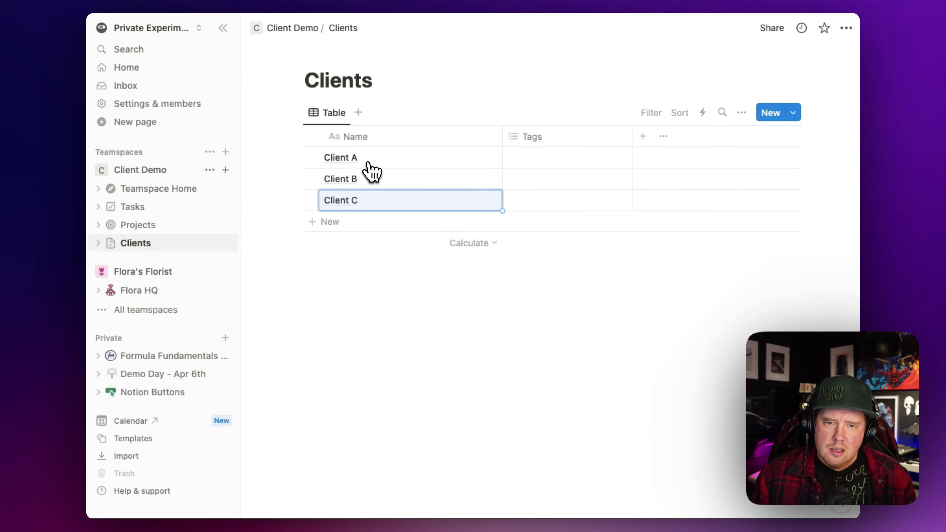
Step: Delete the Tags property from the Clients database
left_click(587, 137)
left_click(579, 348)
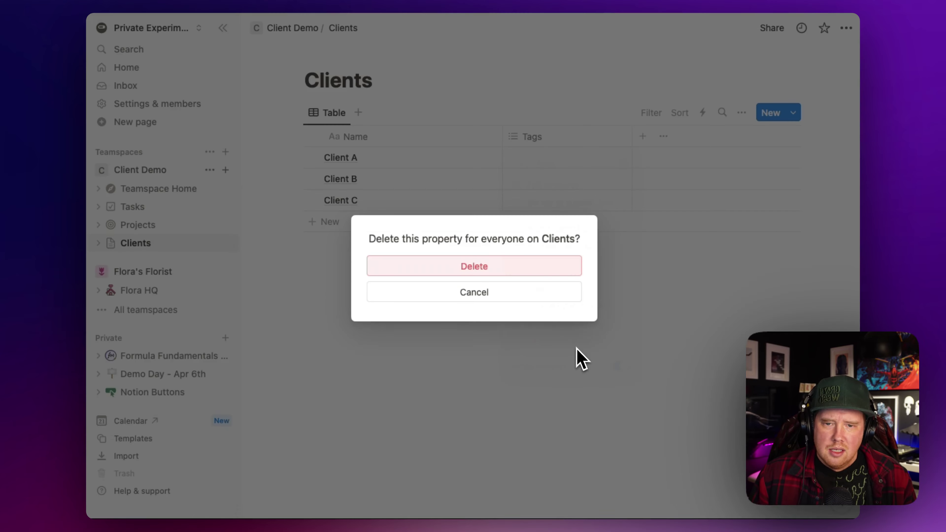
left_click(477, 268)
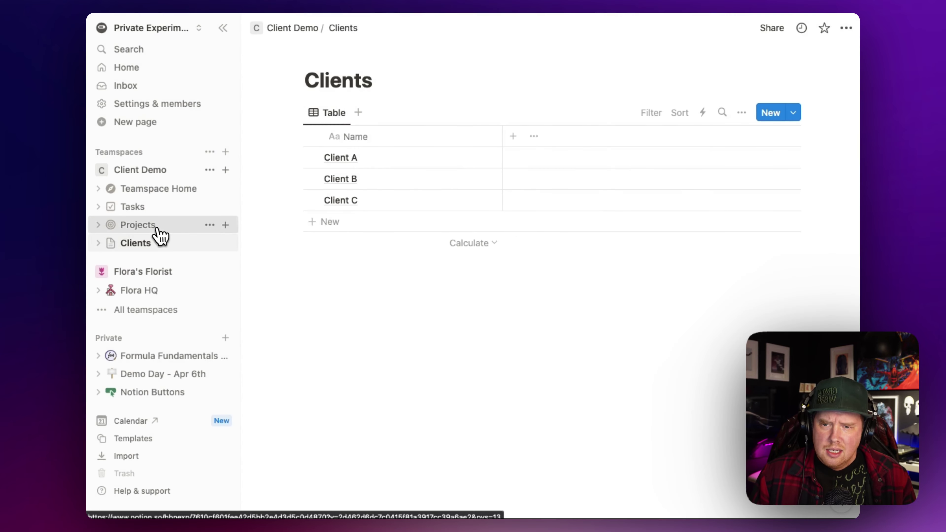
Step: Add a Clients relation property to the Projects database through Sample Project: Performance, shown on Clients as Projects
left_click(160, 226)
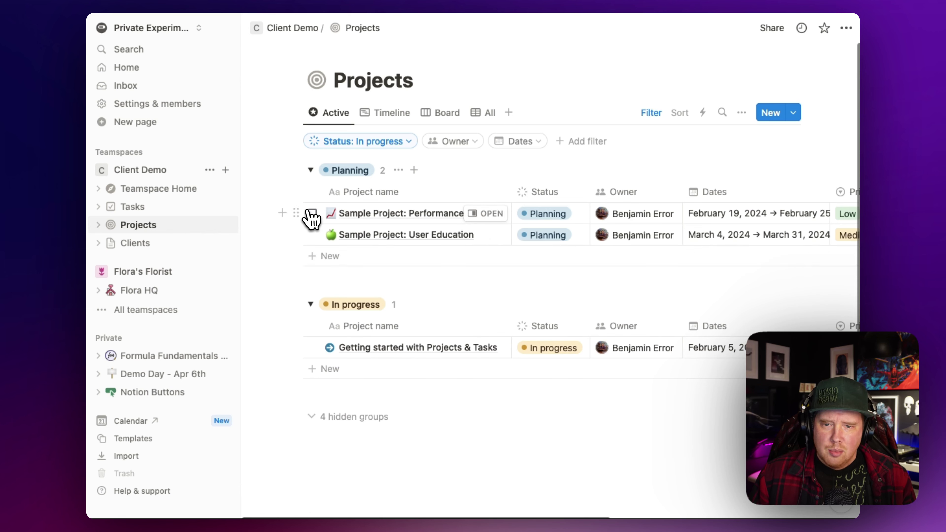
left_click(463, 215)
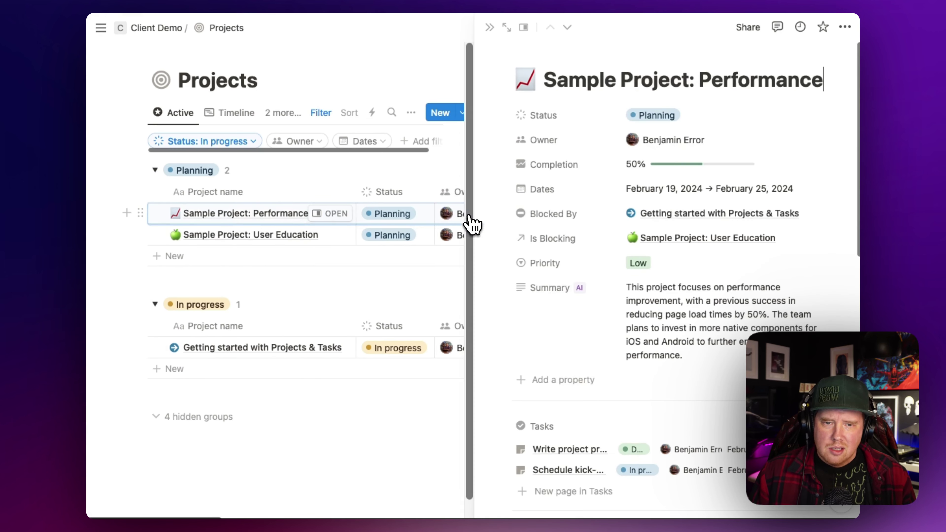
left_click(565, 380)
type("Rel")
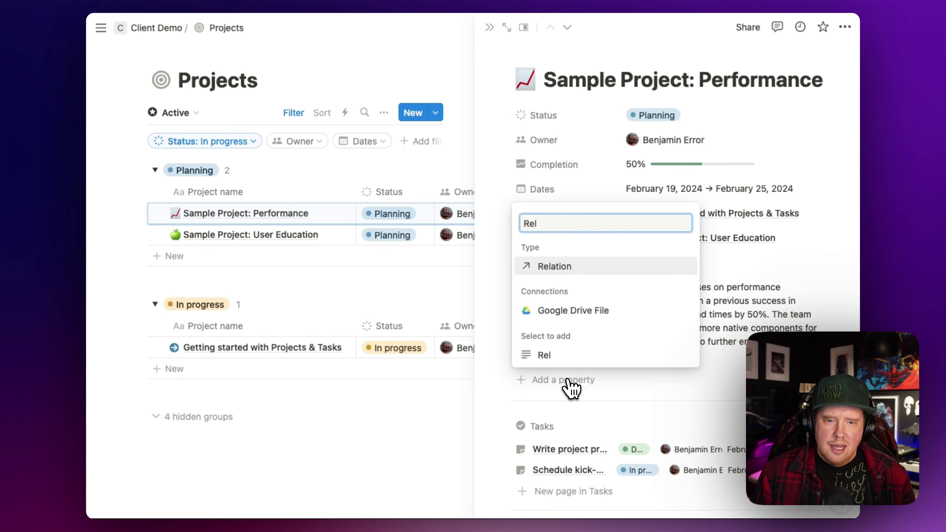
key("Return")
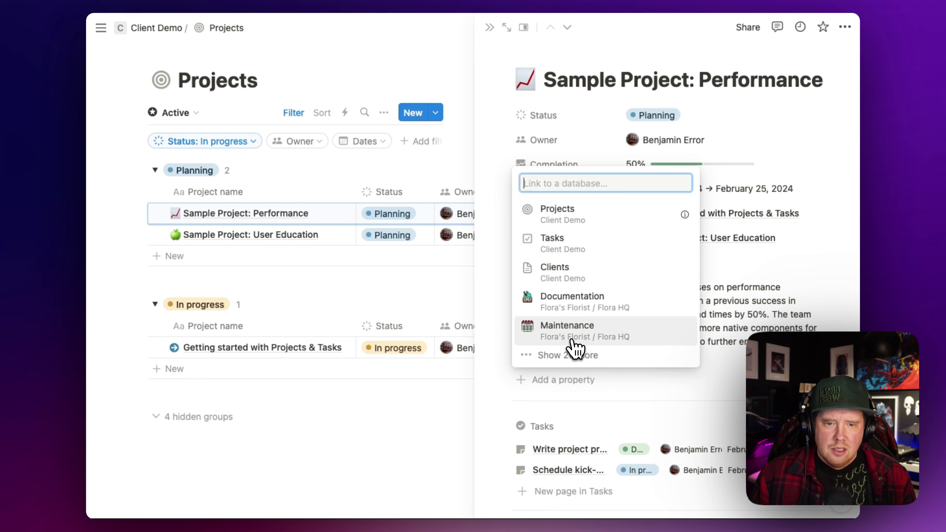
left_click(579, 274)
left_click(679, 207)
left_click(618, 261)
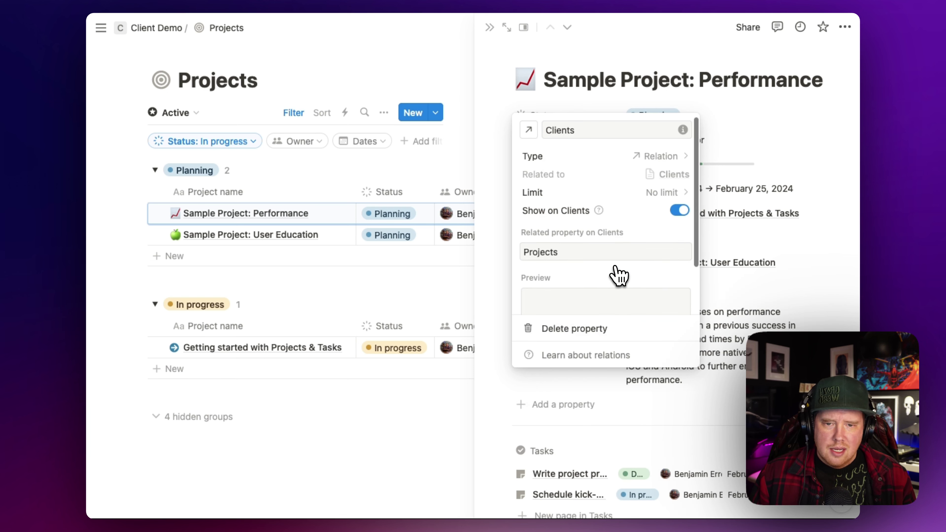
left_click(600, 79)
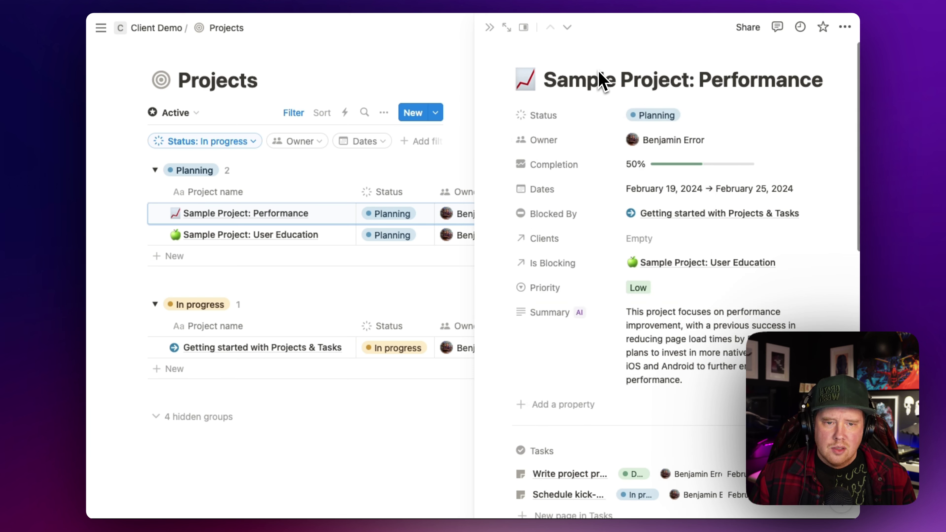
left_click(489, 27)
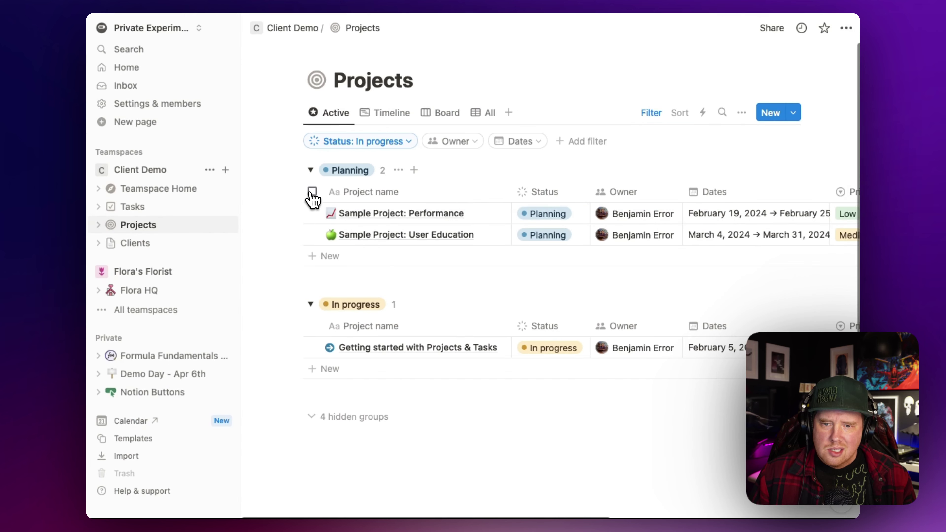
Step: Link both projects in the Planning group to Client A in one bulk edit of their Clients property
left_click(312, 191)
left_click(670, 111)
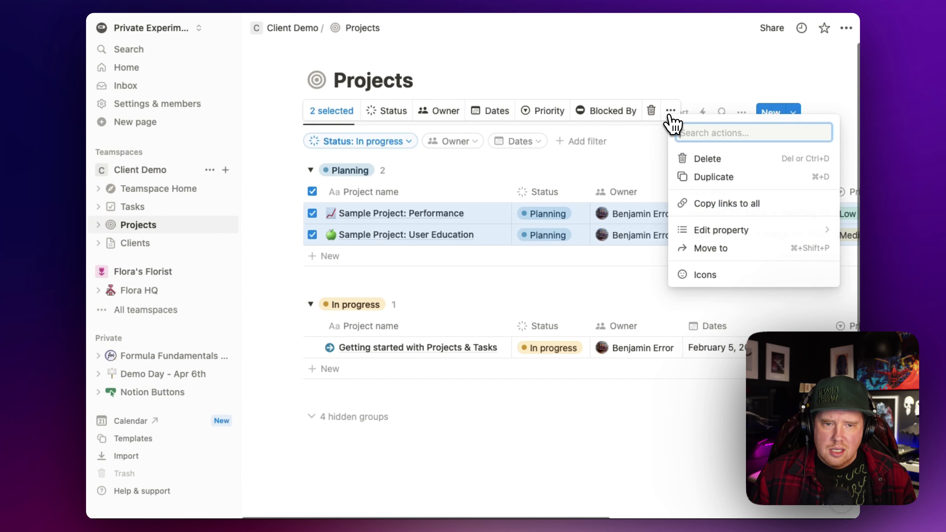
mouse_move(707, 235)
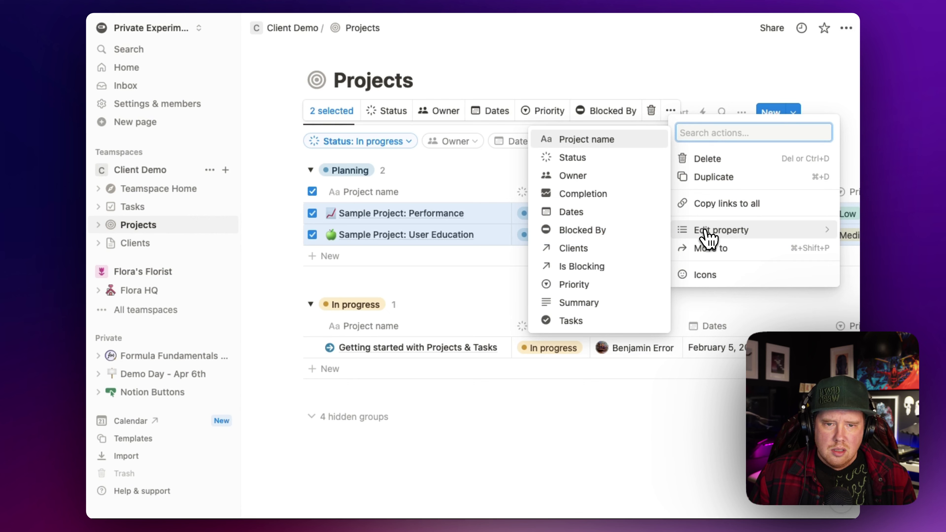
left_click(602, 249)
left_click(669, 172)
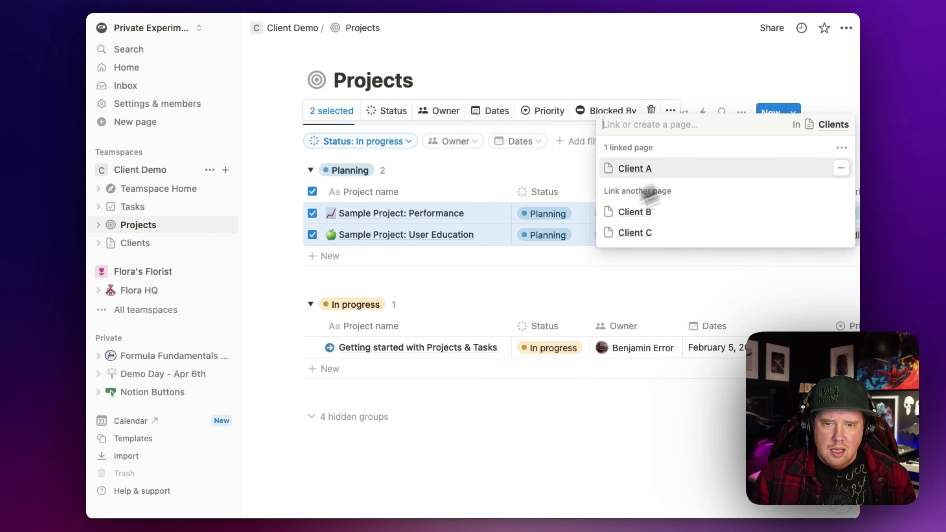
left_click(305, 360)
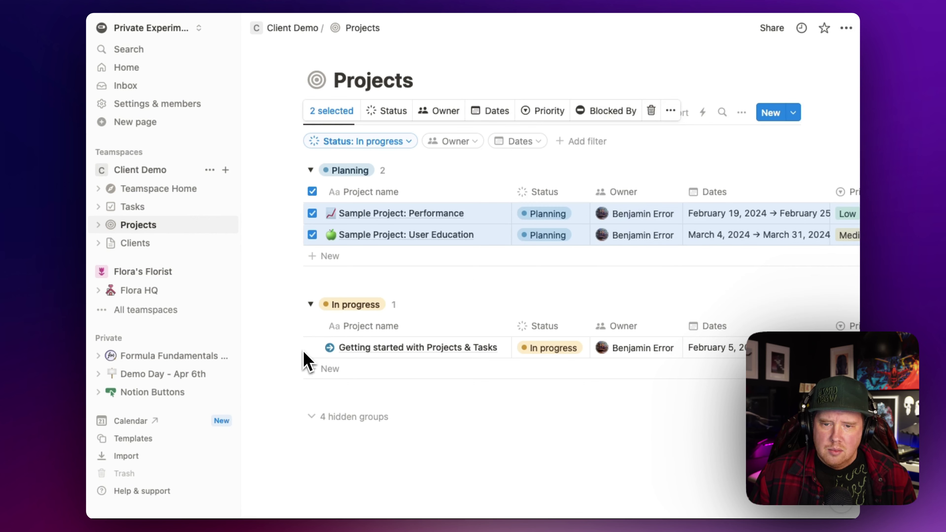
Step: Link the Getting started with Projects & Tasks project to Client B through its Clients property
left_click(470, 350)
scroll(646, 334, "down", 4)
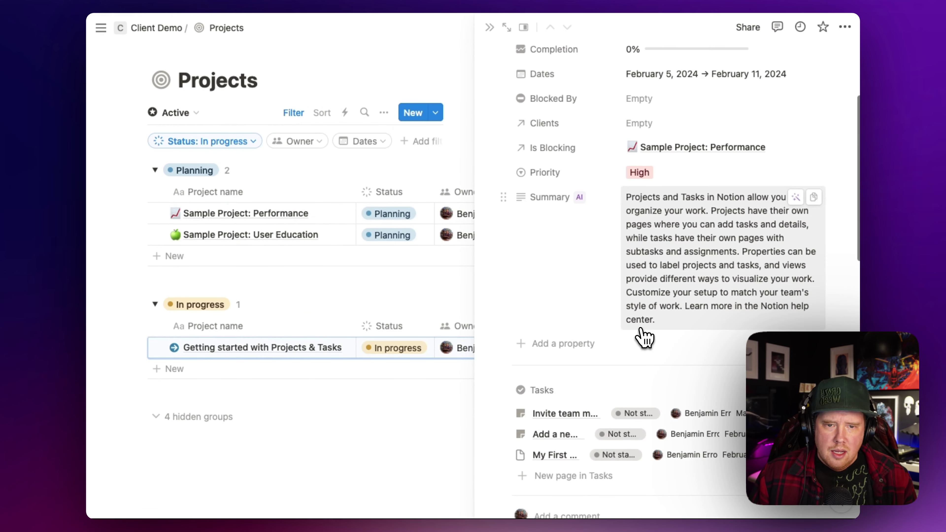
scroll(642, 333, "up", 2)
left_click(639, 153)
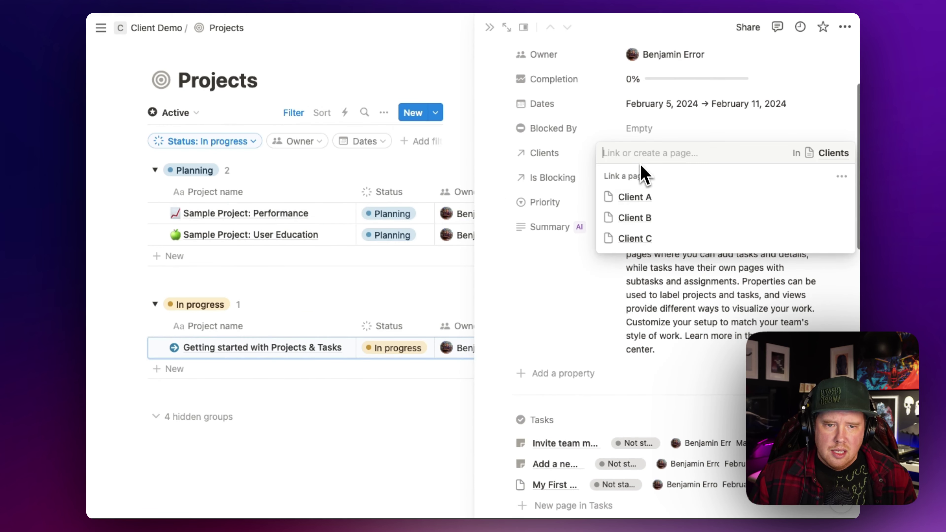
left_click(649, 215)
left_click(490, 28)
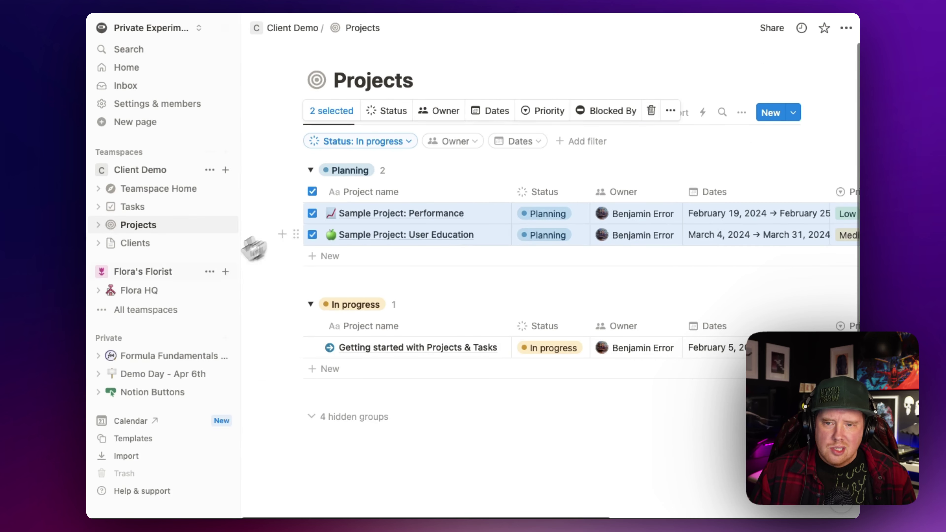
Step: Open the Clients database and review the Client A page with its related projects
left_click(145, 245)
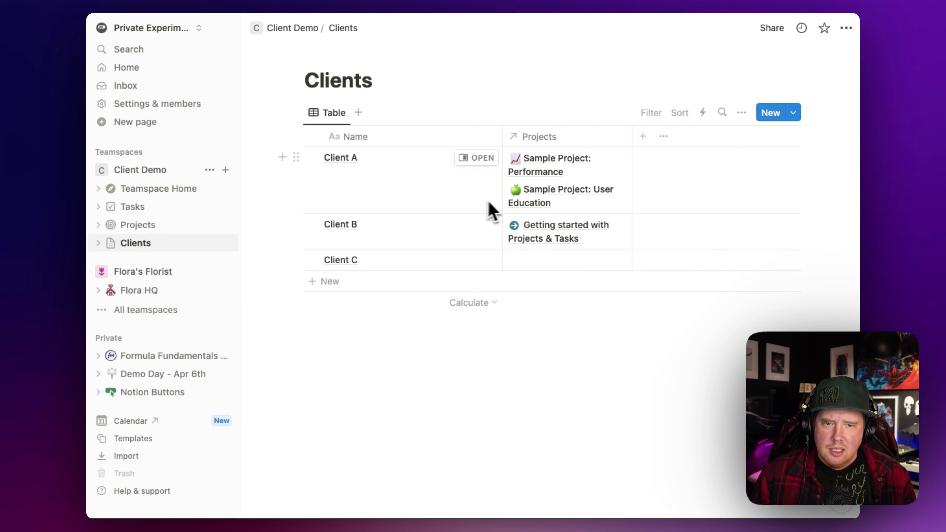
left_click(476, 158)
left_click(557, 239)
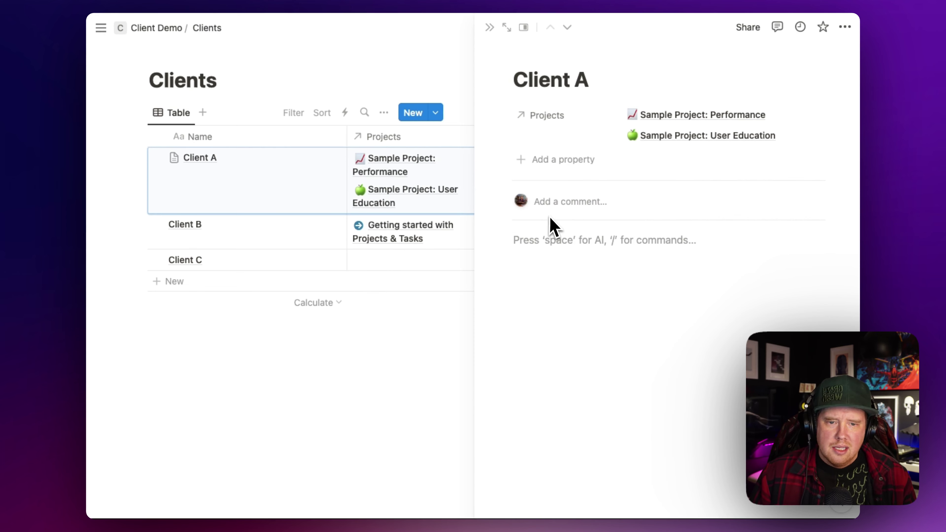
left_click(490, 28)
Step: Create a new page template in the Clients database titled [Client]
left_click(793, 113)
left_click(735, 193)
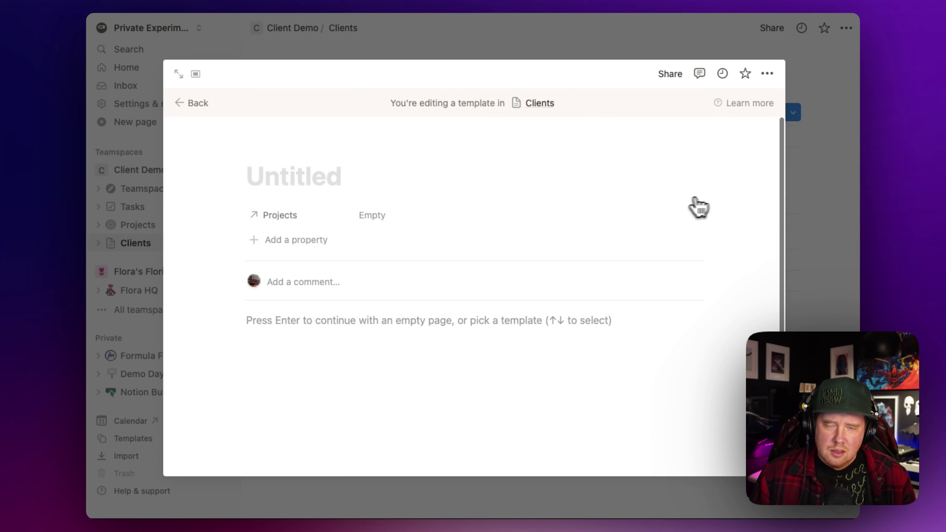
type("C")
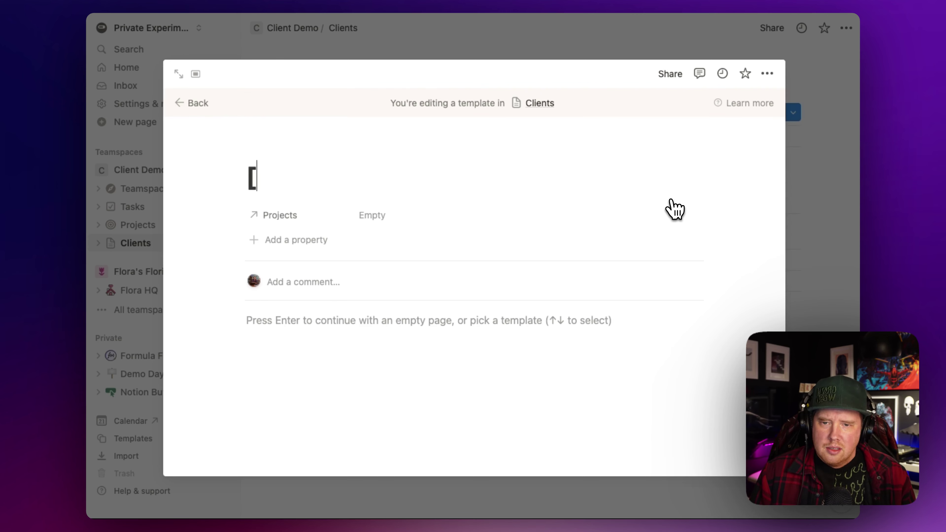
type("lient]")
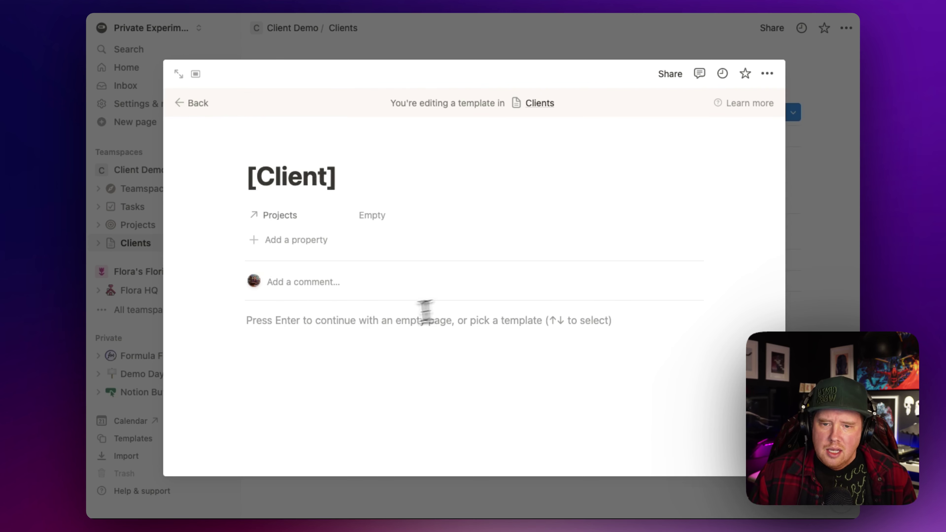
key("super+f")
Step: Insert a linked view of the Client Demo Projects database in the template body, copying its All view
left_click(378, 324)
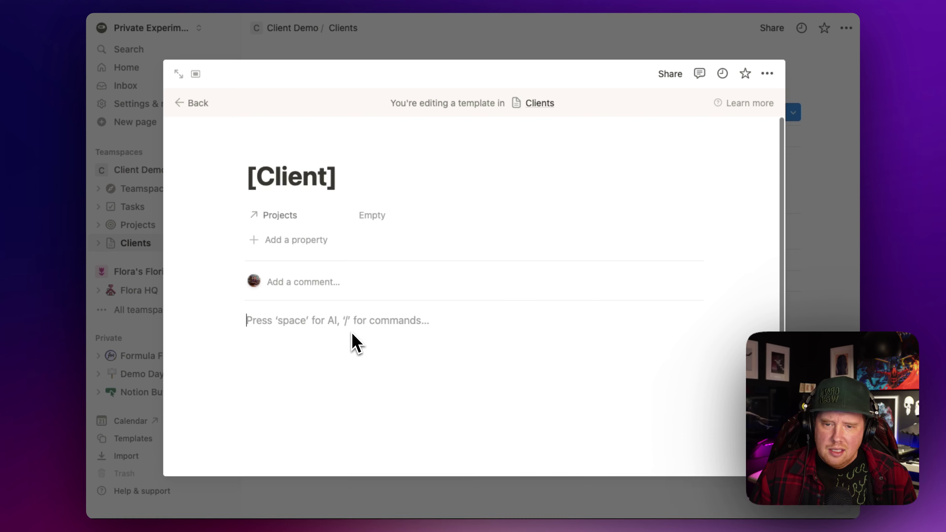
type("/of")
key("Return")
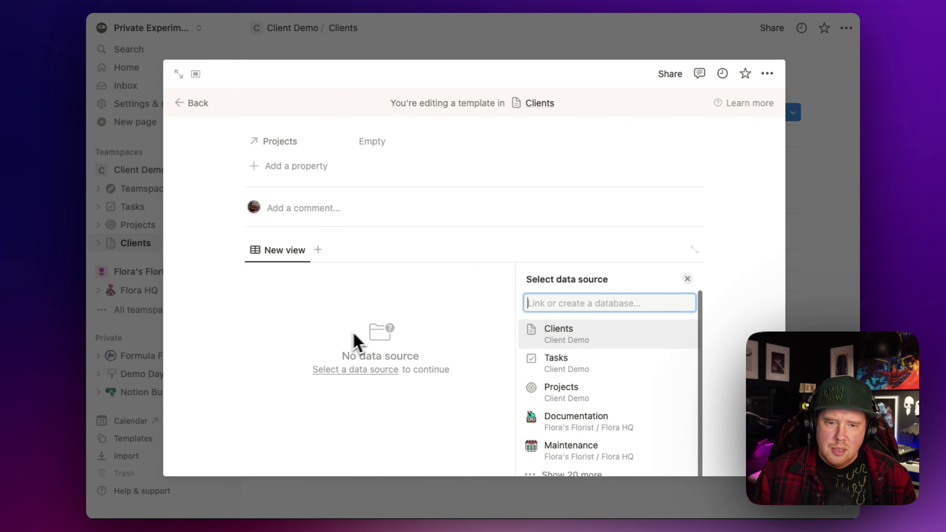
left_click(566, 392)
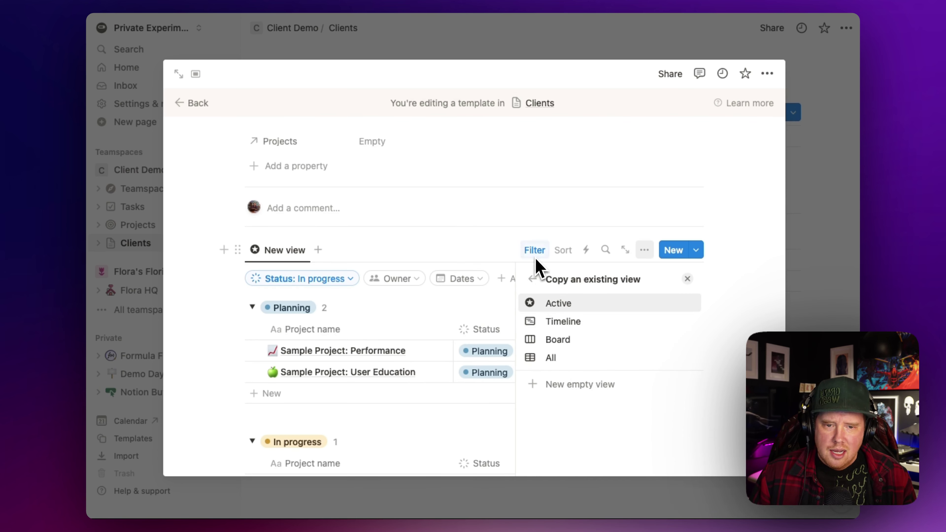
left_click(558, 360)
Step: Filter the template's linked Projects view to projects whose Clients property contains [Client], and save the filter for everyone
left_click(538, 257)
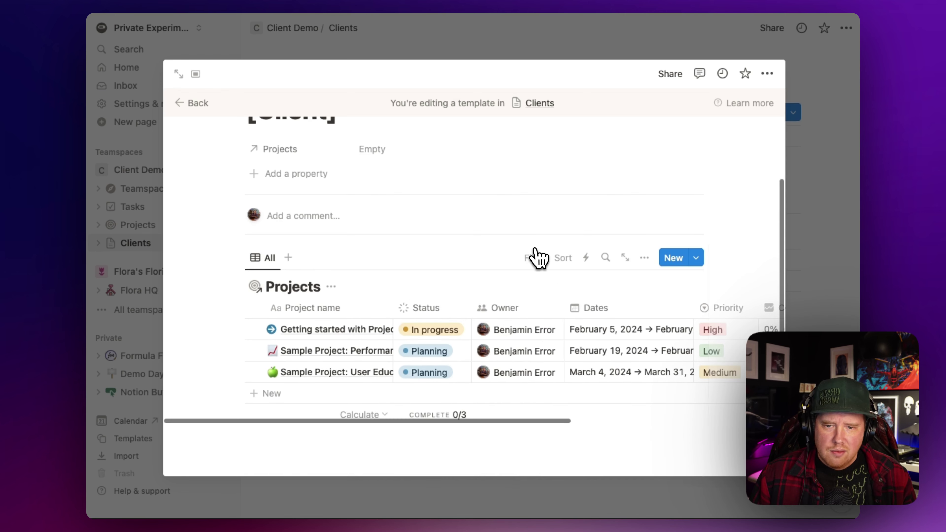
left_click(536, 257)
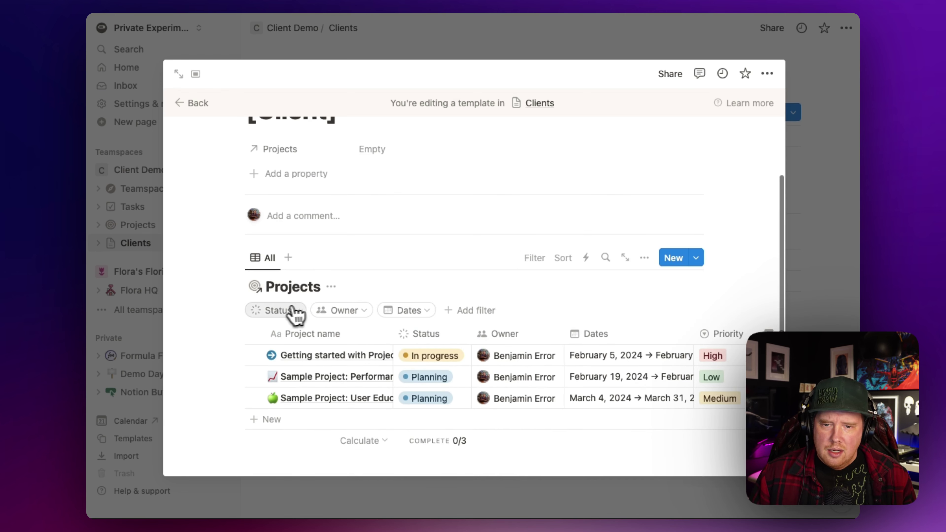
left_click(469, 311)
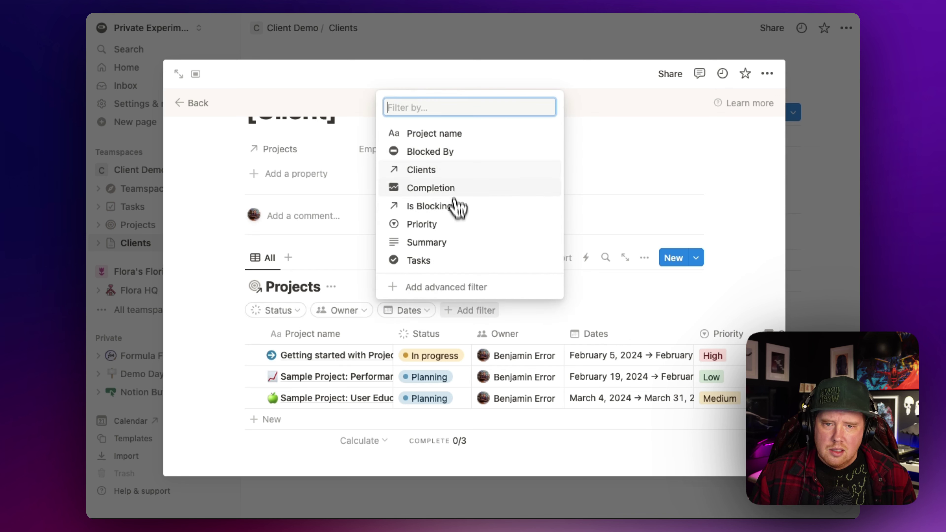
left_click(454, 171)
left_click(462, 377)
left_click(628, 330)
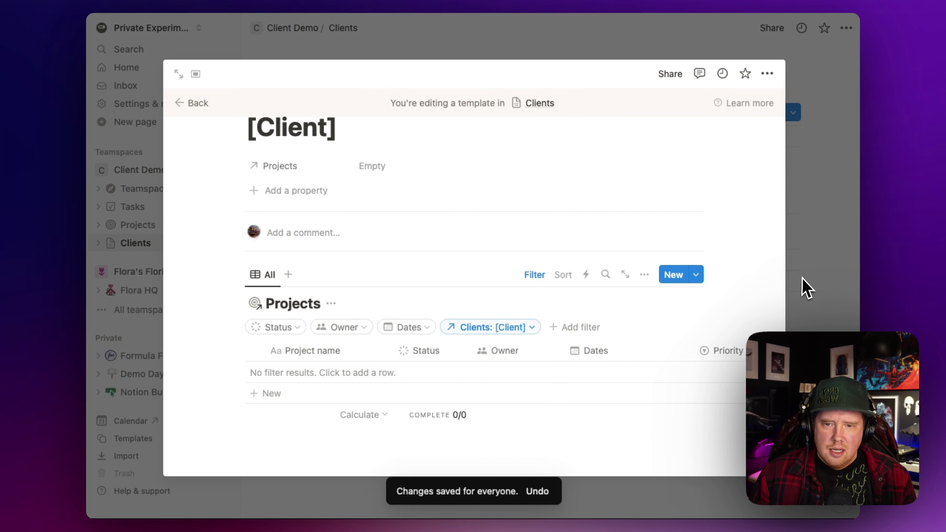
Step: Leave the template editor, apply the [Client] template to the Client A page, and close that page
left_click(804, 289)
left_click(482, 161)
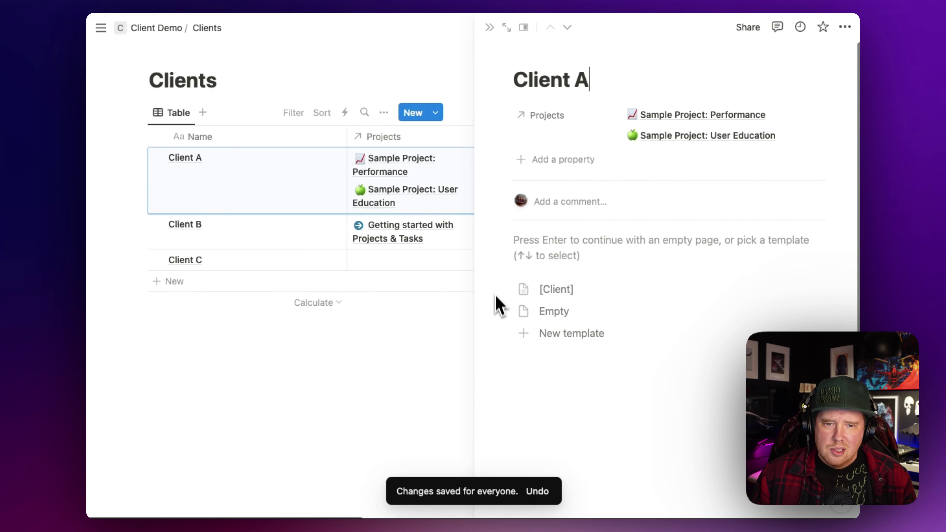
left_click(540, 292)
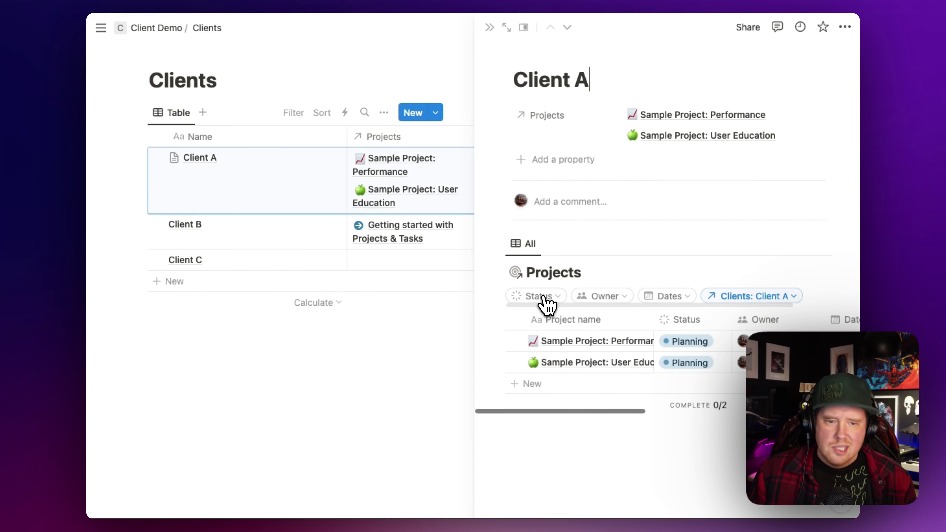
left_click(489, 27)
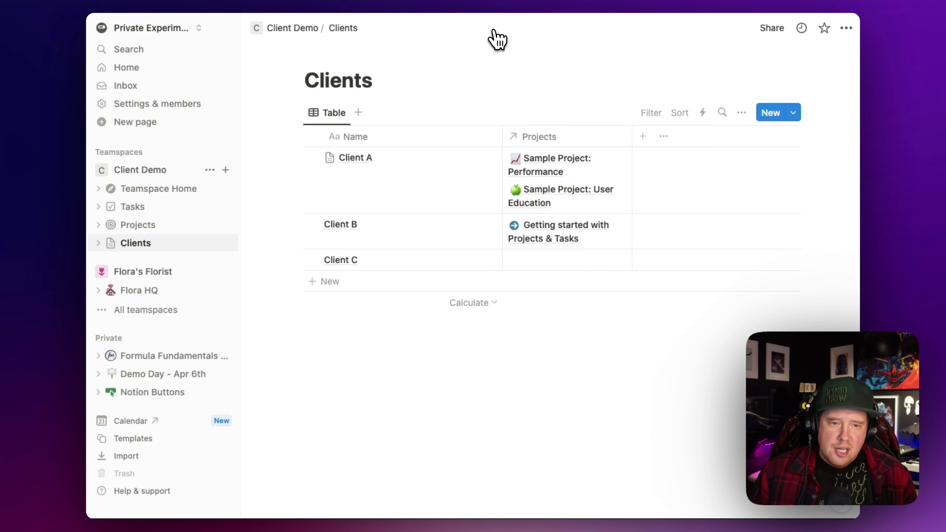
Step: Set the [Client] template as the default for all views in Clients, and reopen it for editing
left_click(793, 116)
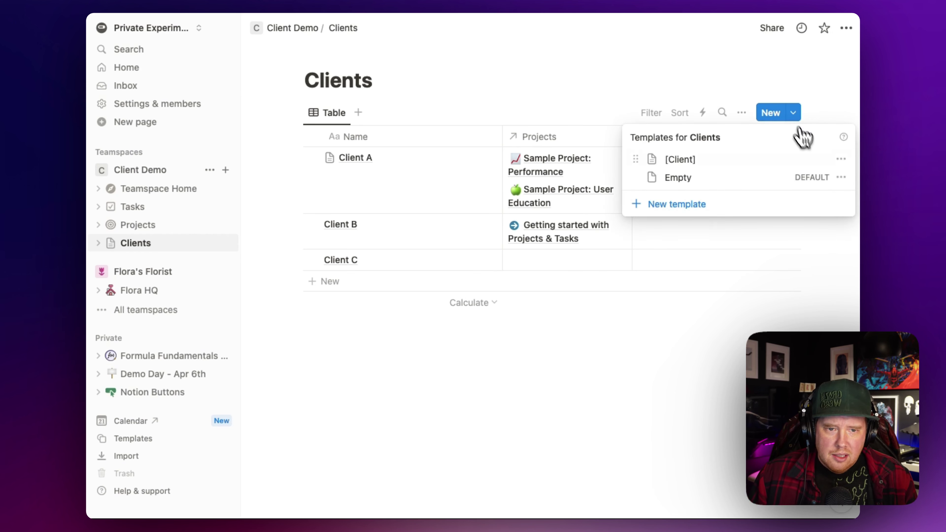
left_click(840, 160)
left_click(801, 142)
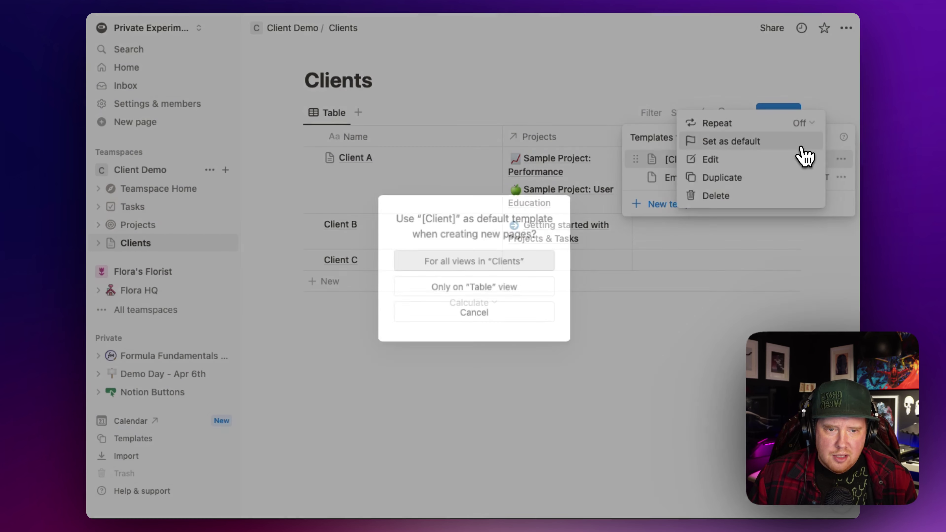
left_click(500, 269)
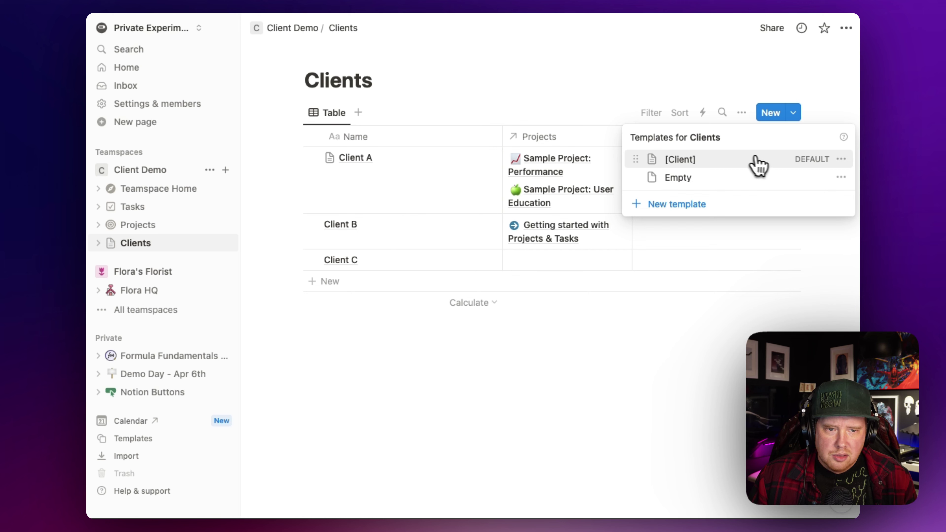
left_click(840, 159)
left_click(718, 160)
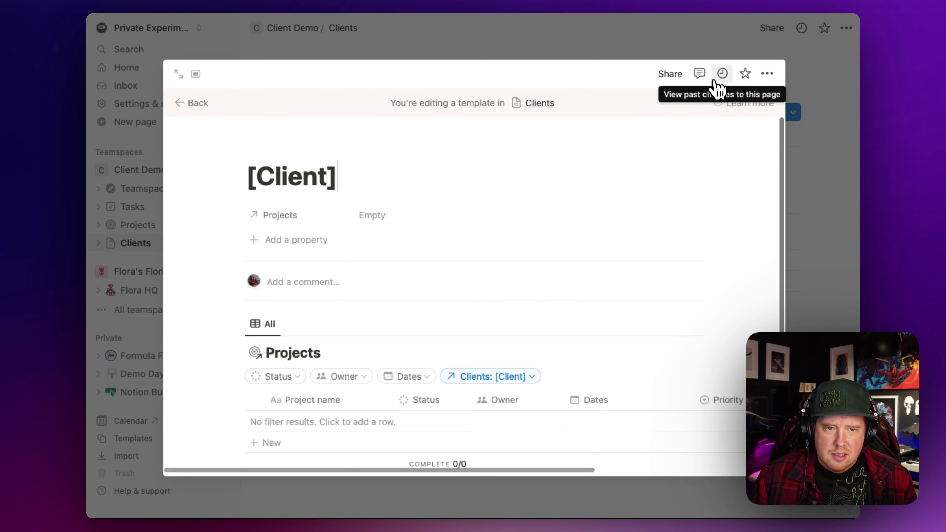
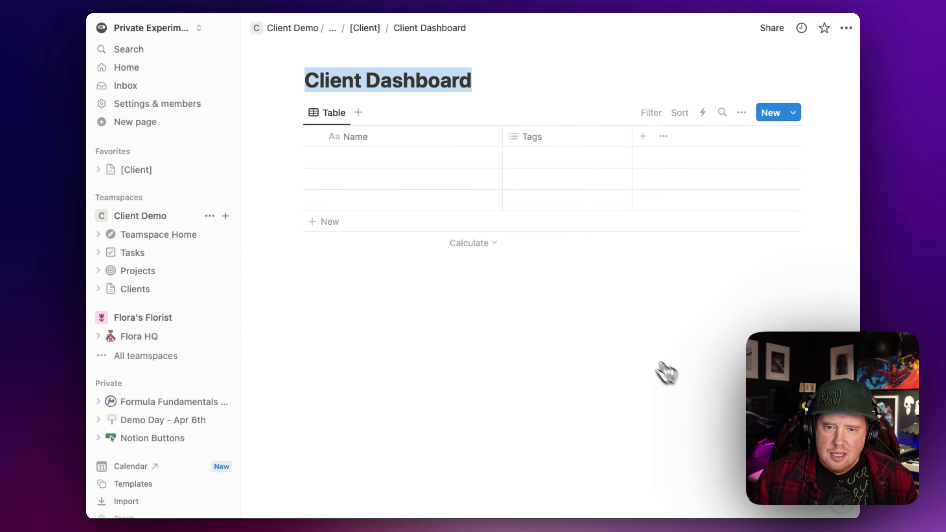
Step: Delete the Tags property from the Client Dashboard database
left_click(538, 141)
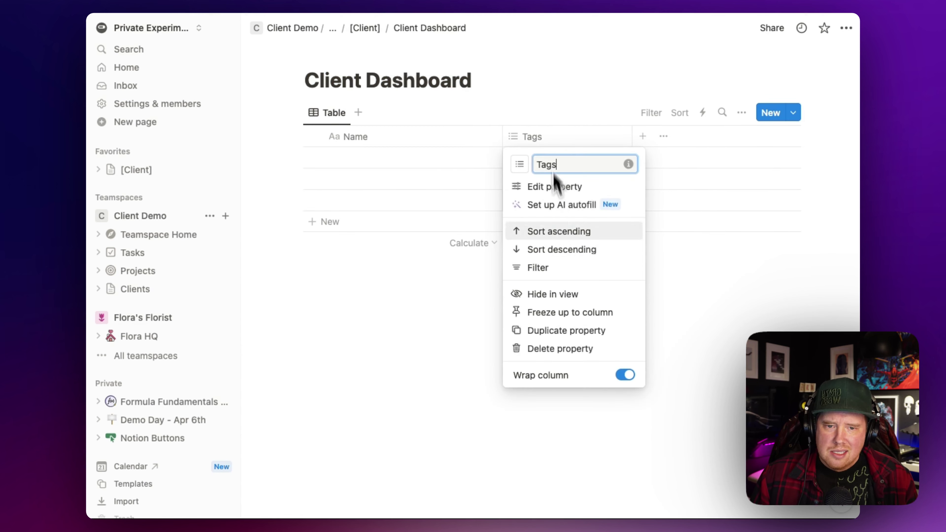
left_click(574, 348)
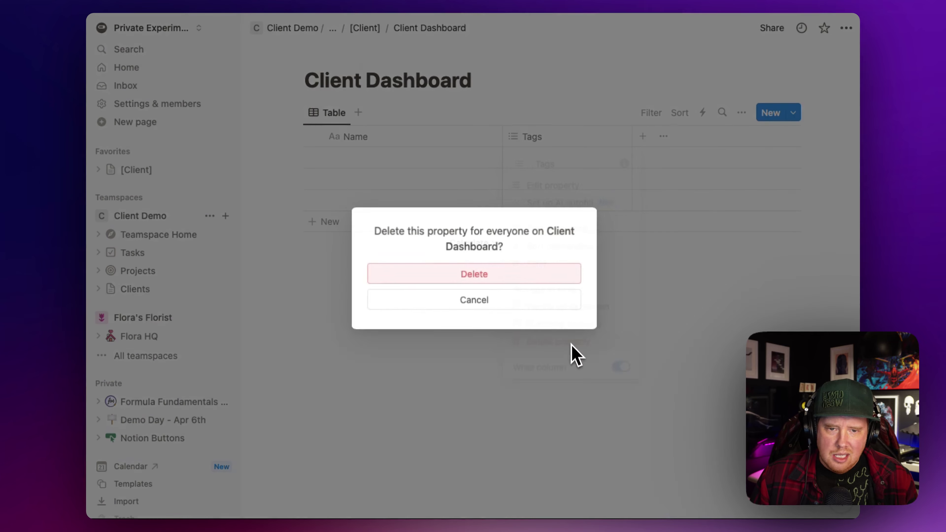
left_click(516, 275)
Step: Add a Status property and a Date property to the Client Dashboard database
left_click(517, 136)
type("Status")
key("Return")
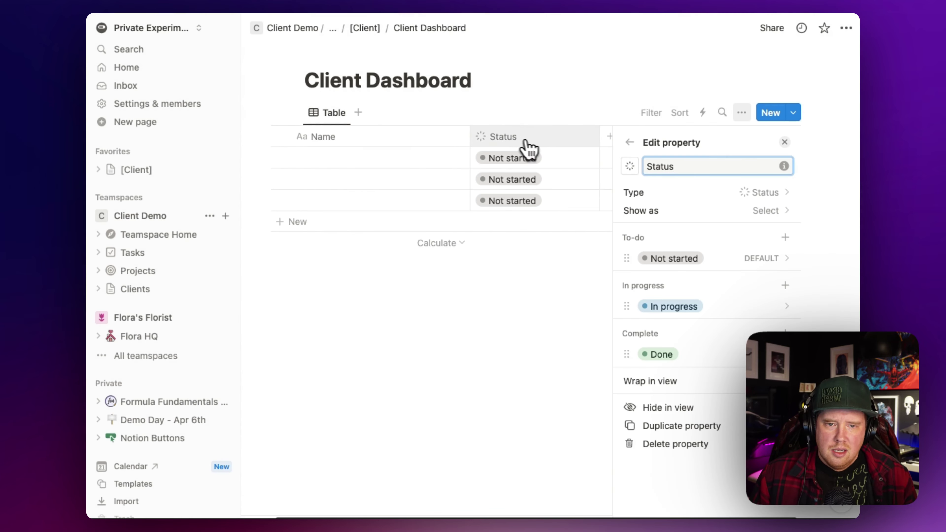
left_click(608, 141)
left_click(608, 141)
type("Date")
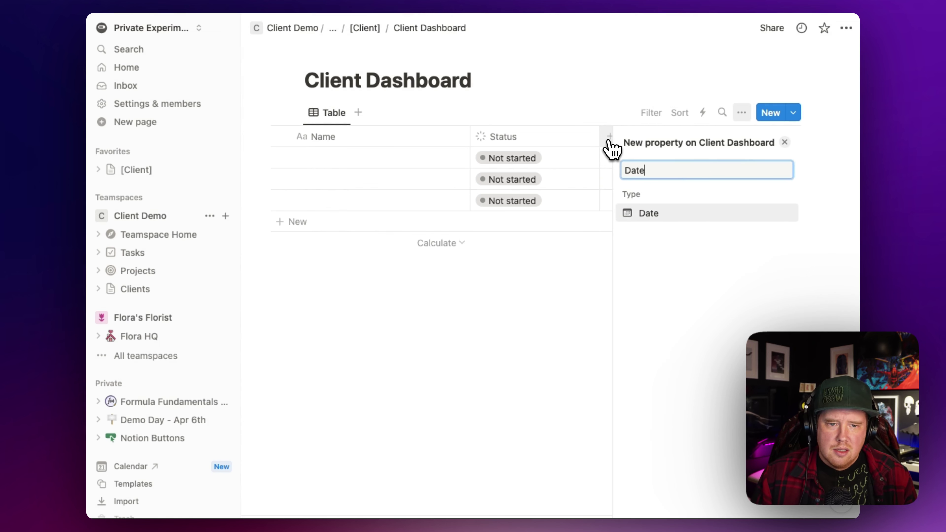
left_click(648, 212)
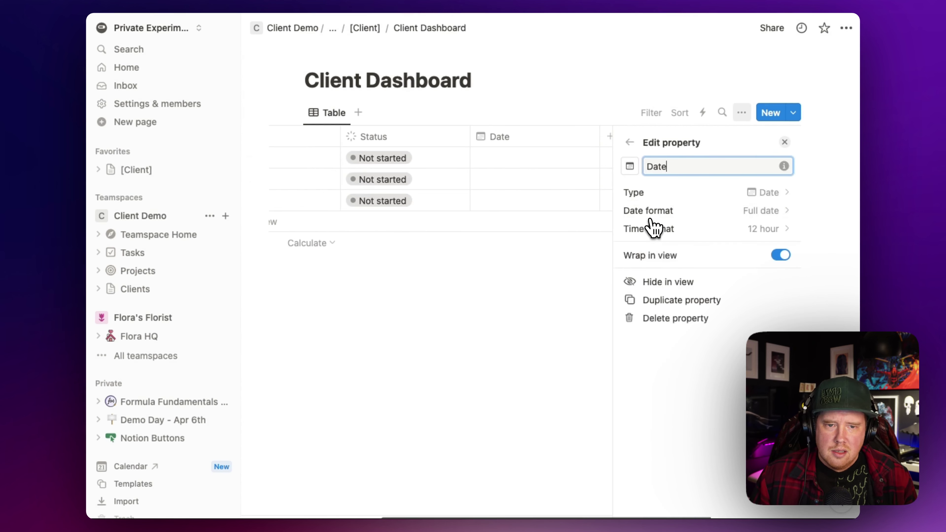
Step: Add a Person property to the Client Dashboard database and name it Assignee
left_click(609, 144)
left_click(608, 142)
type("Ass")
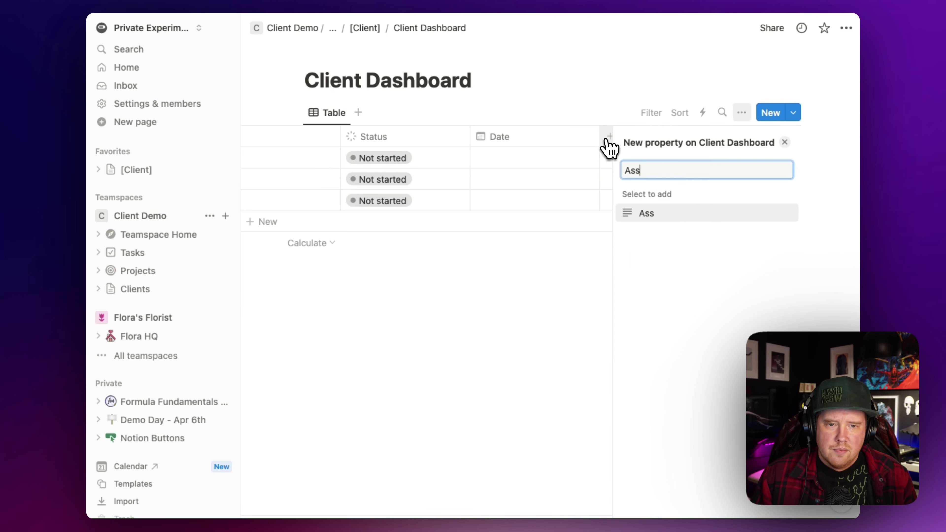
key("super+a")
type("Per")
key("Return")
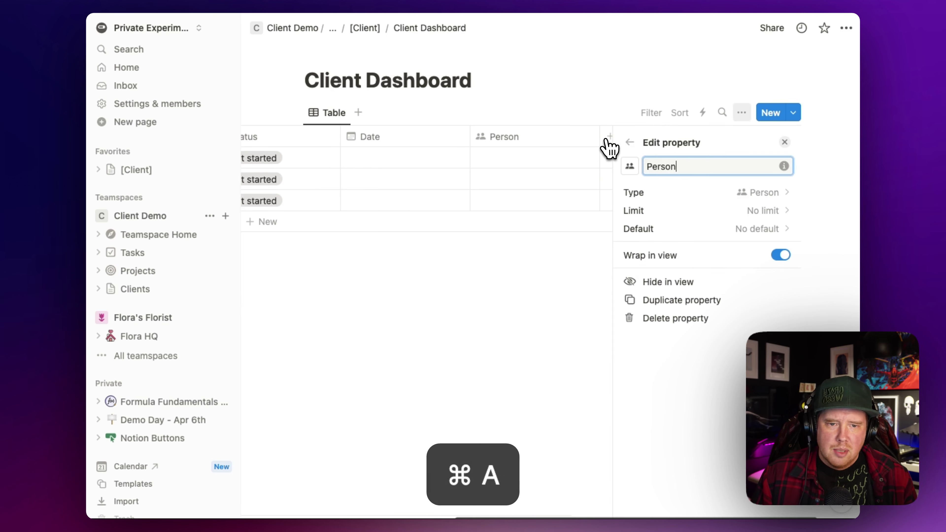
key("super+a")
type("Assign")
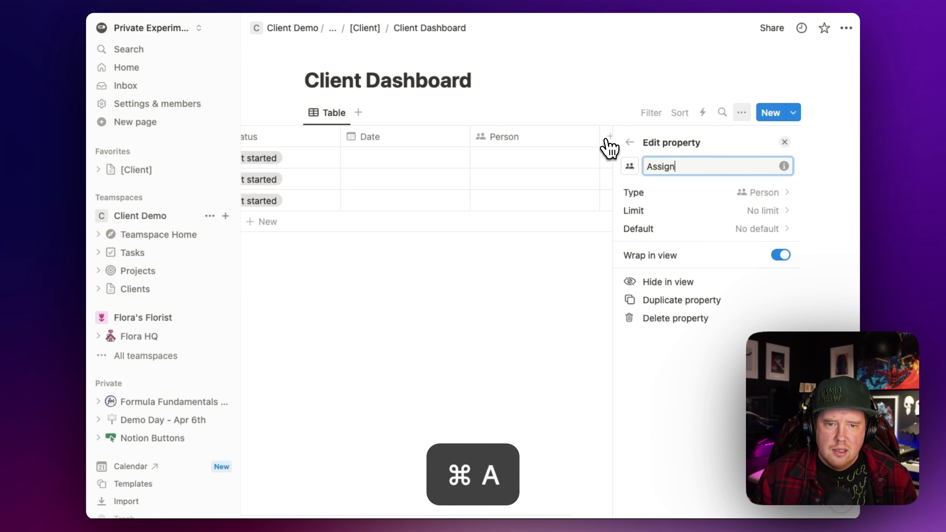
type("ee")
scroll(497, 159, "left", 5)
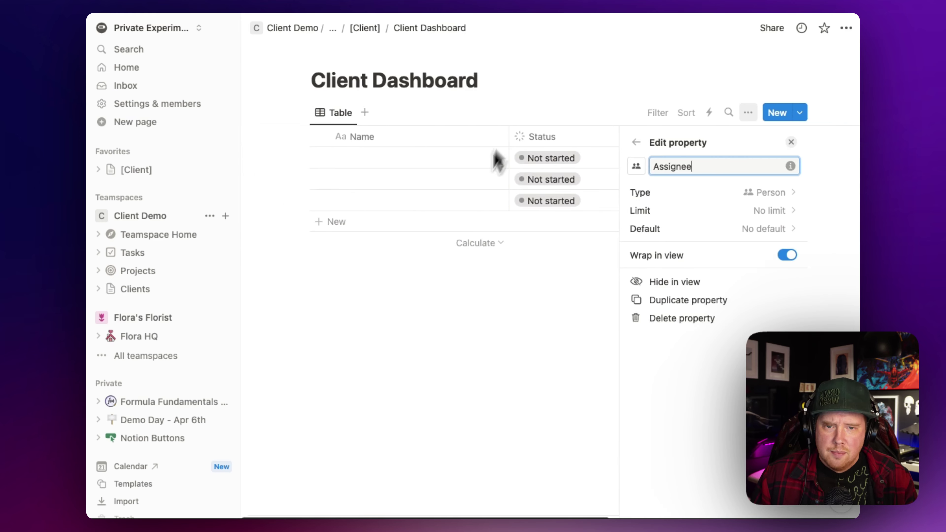
key("Escape")
Step: Rename the Client Dashboard's table view as All
left_click(337, 117)
left_click(340, 141)
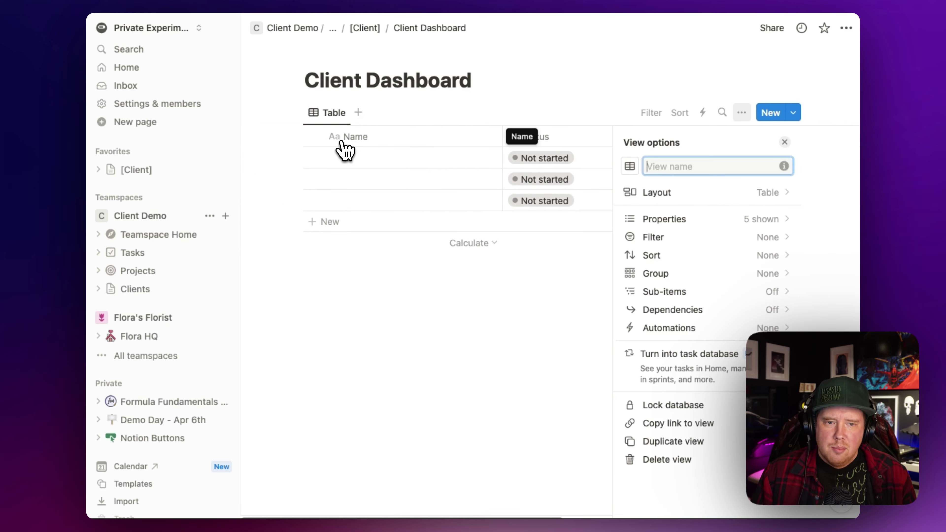
type("All")
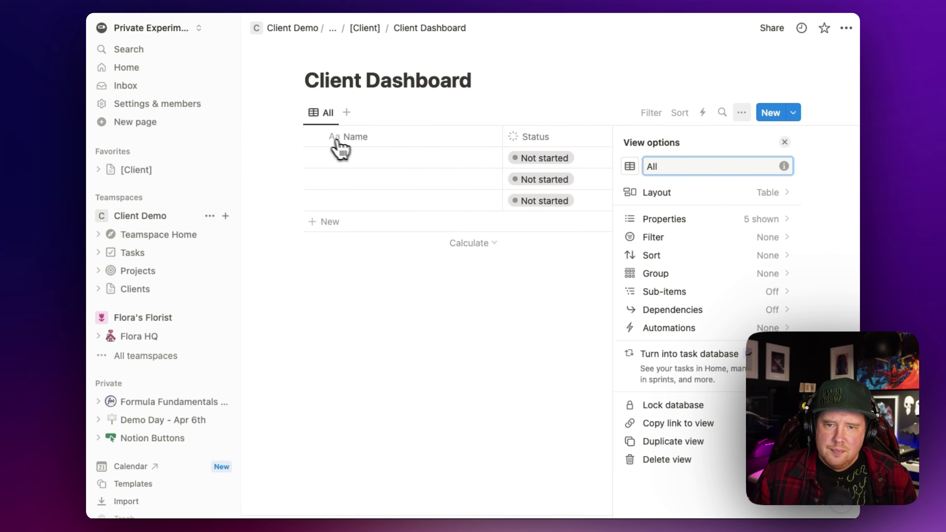
Step: Duplicate the All view, place the copy first among the views, and name it Todo
left_click(313, 118)
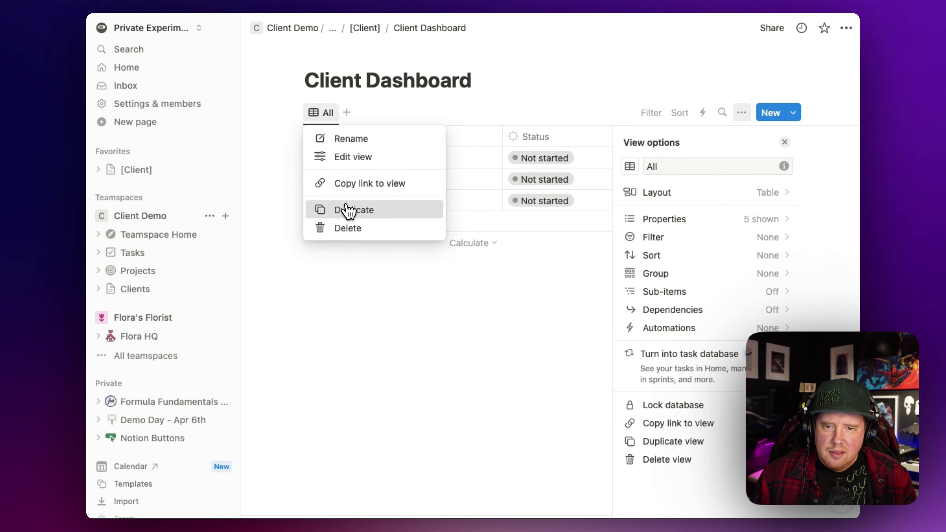
left_click(342, 209)
left_click_drag(359, 120, 331, 120)
left_click(331, 120)
left_click(337, 138)
key("super+a")
type("To")
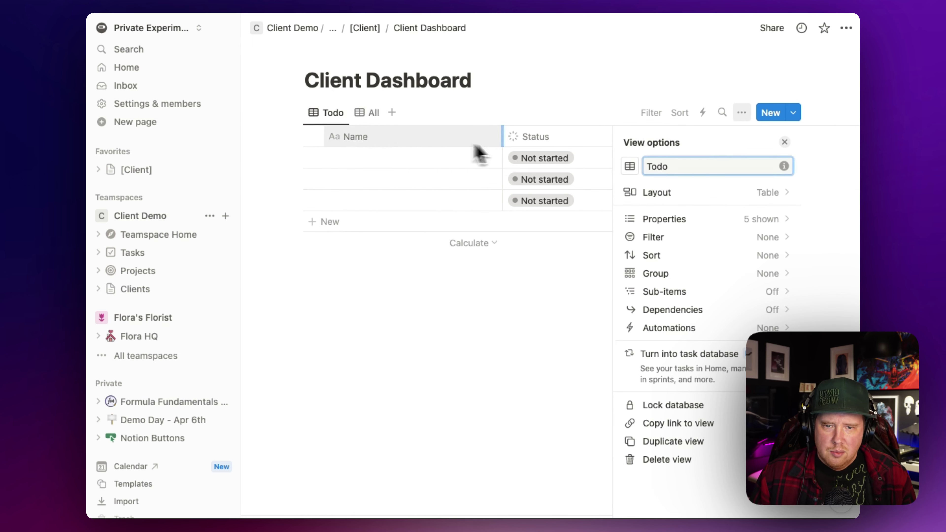
key("Escape")
Step: Sort the Todo view by Date in ascending order and save the sort for everyone
left_click(680, 137)
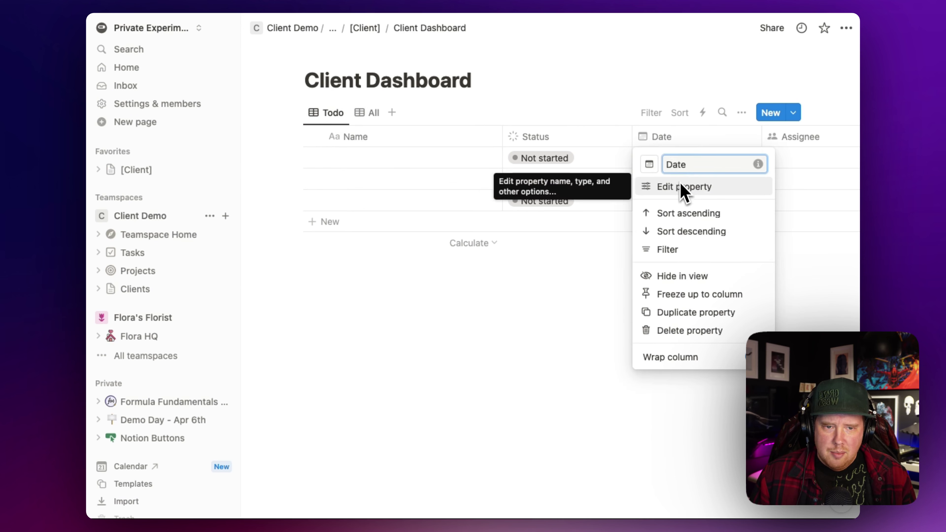
left_click(681, 214)
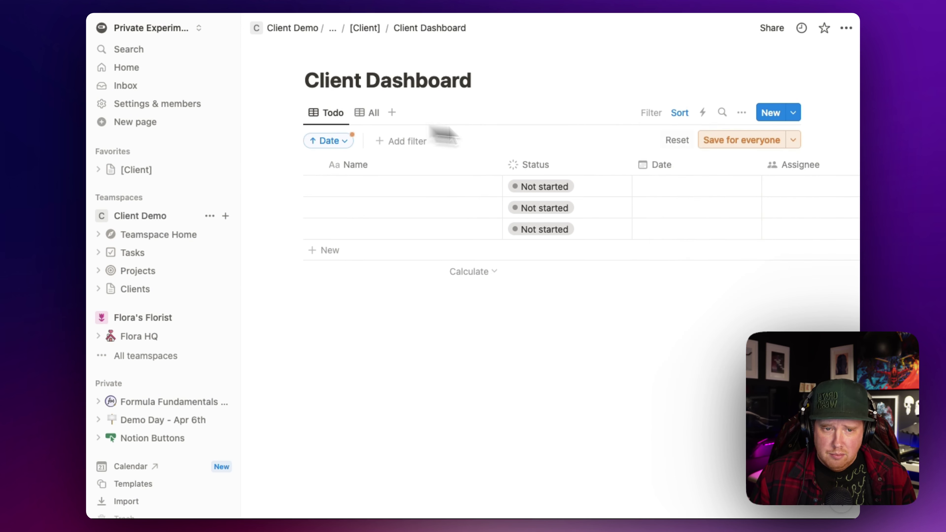
left_click(730, 141)
Step: Sort the All view by Date in ascending order and save it for everyone
left_click(369, 112)
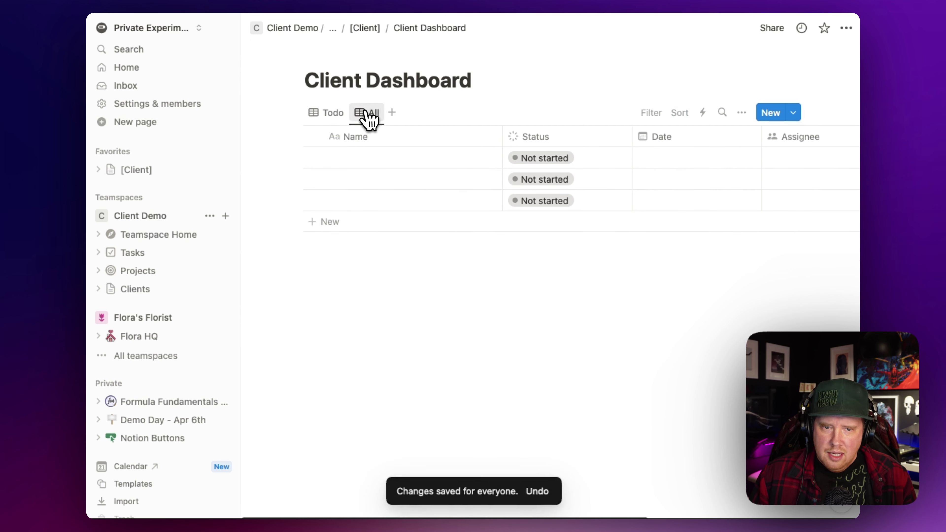
left_click(679, 113)
left_click(680, 221)
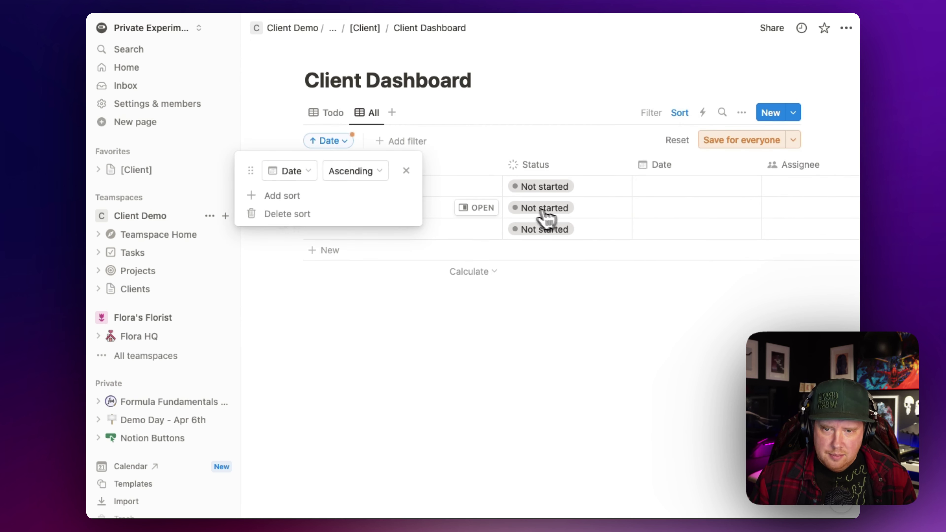
left_click(762, 140)
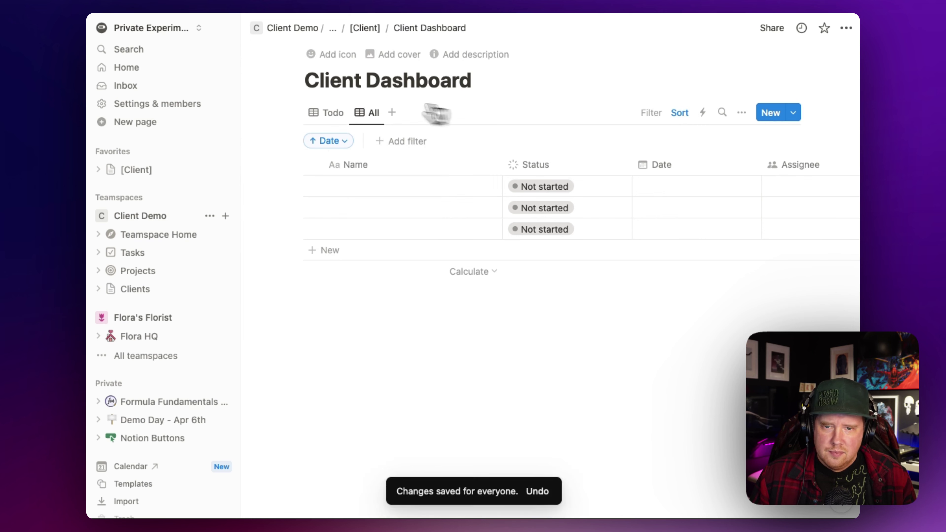
Step: Filter the Todo view to items whose Status is not Complete, and save the filter for everyone
left_click(327, 113)
left_click(648, 112)
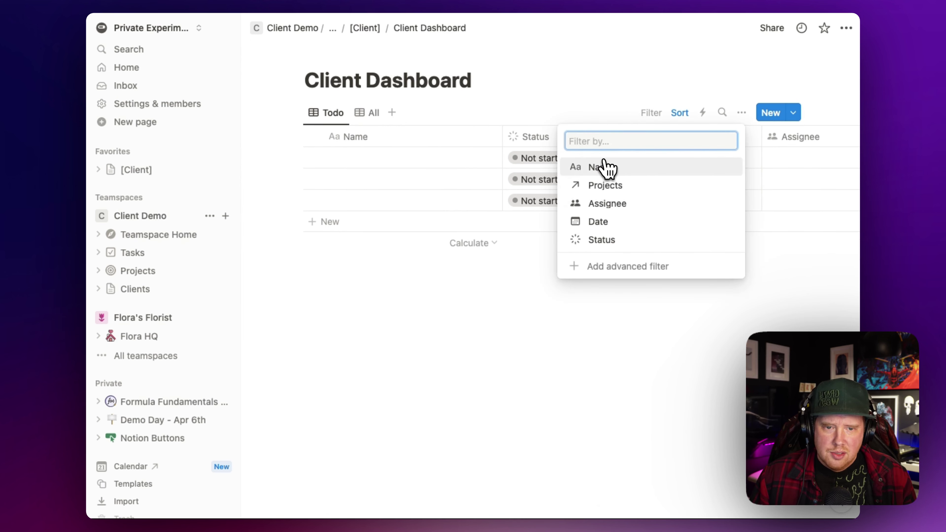
left_click(615, 239)
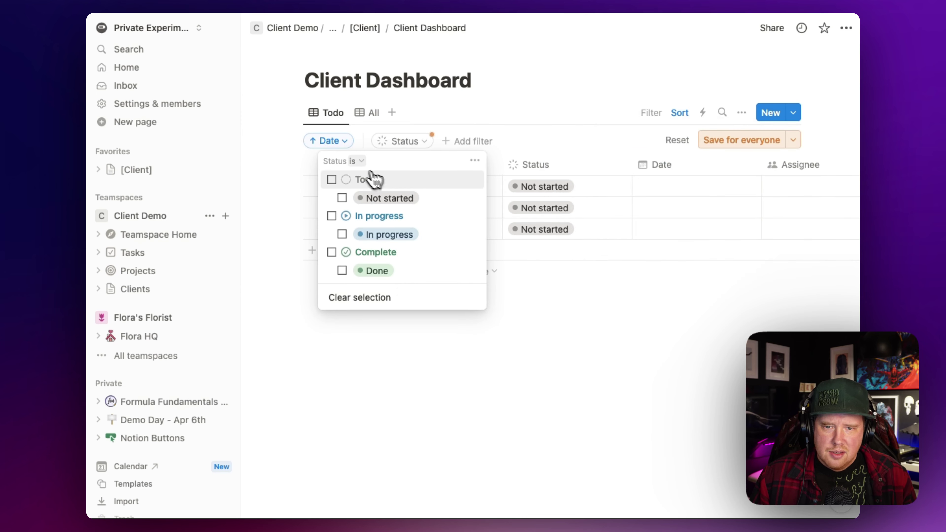
left_click(355, 161)
left_click(371, 199)
left_click(385, 253)
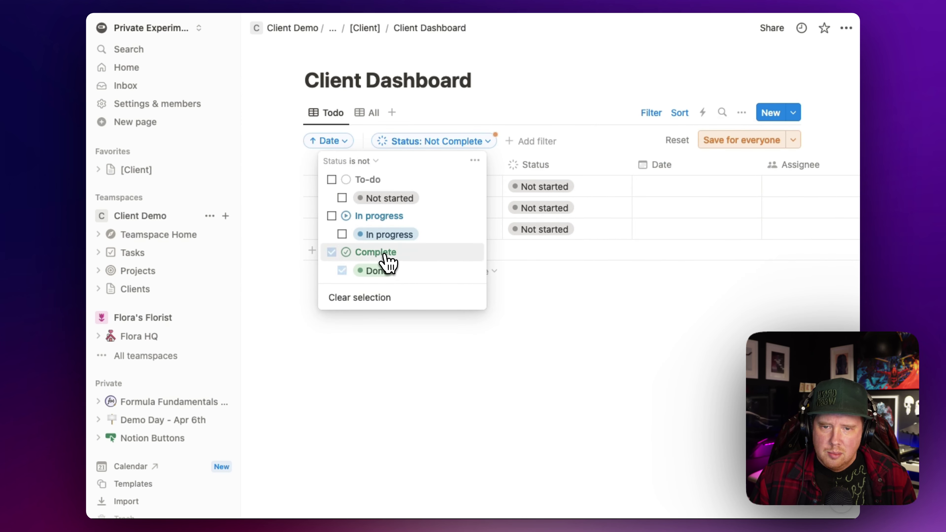
left_click(722, 143)
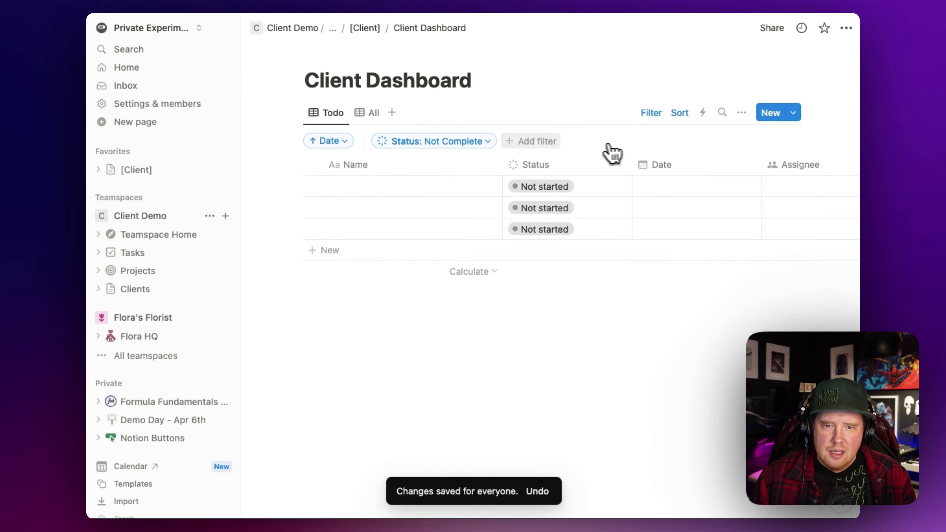
Step: Add an Assignee filter with no person chosen to the Todo view and save it for everyone
left_click(538, 144)
left_click(515, 233)
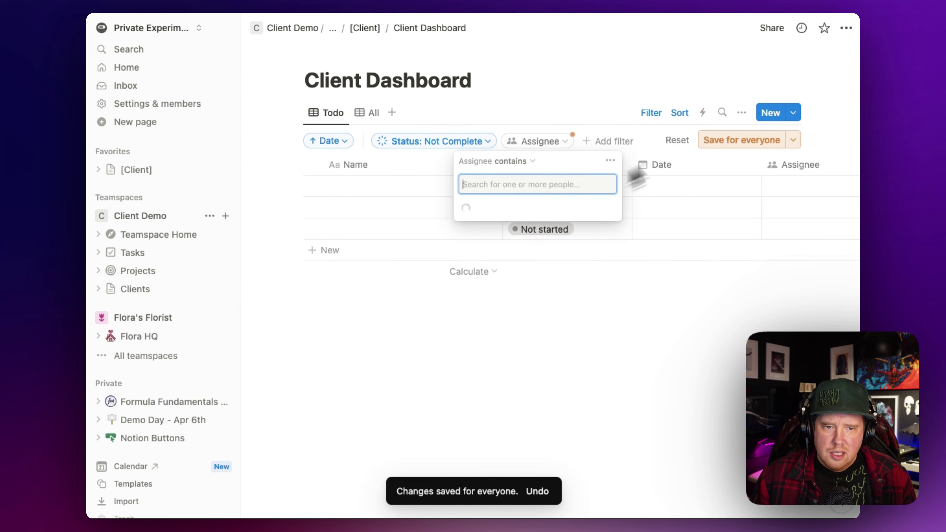
left_click(736, 143)
Step: Change the Status property of the Client Dashboard database to show as a checkbox
left_click(583, 168)
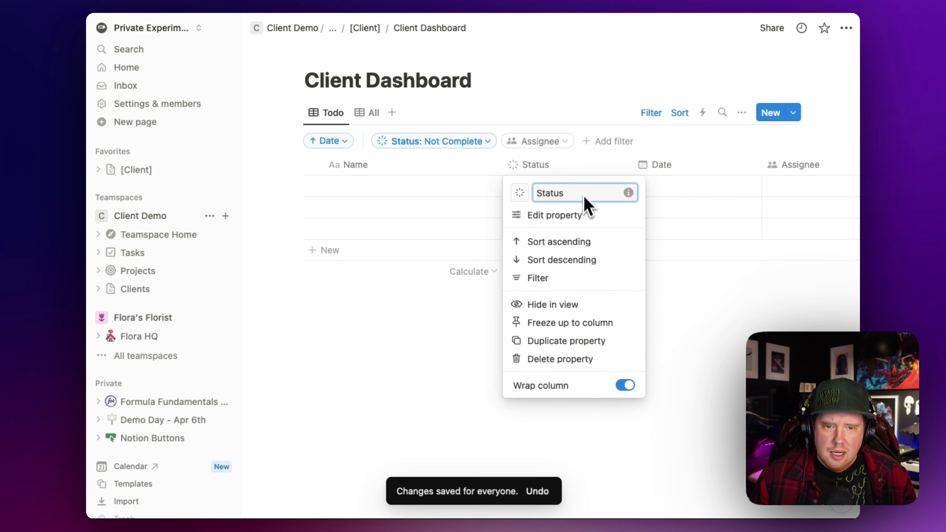
left_click(586, 218)
left_click(723, 202)
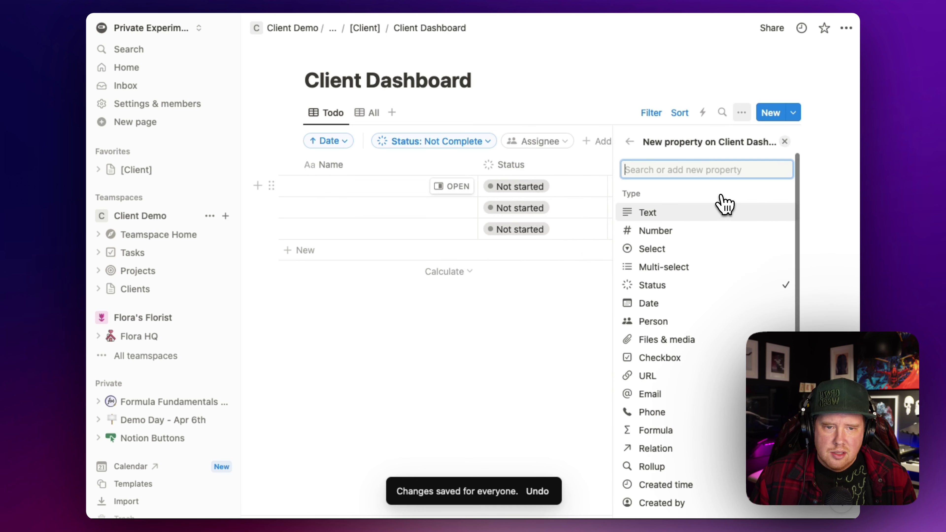
left_click(629, 142)
left_click(722, 211)
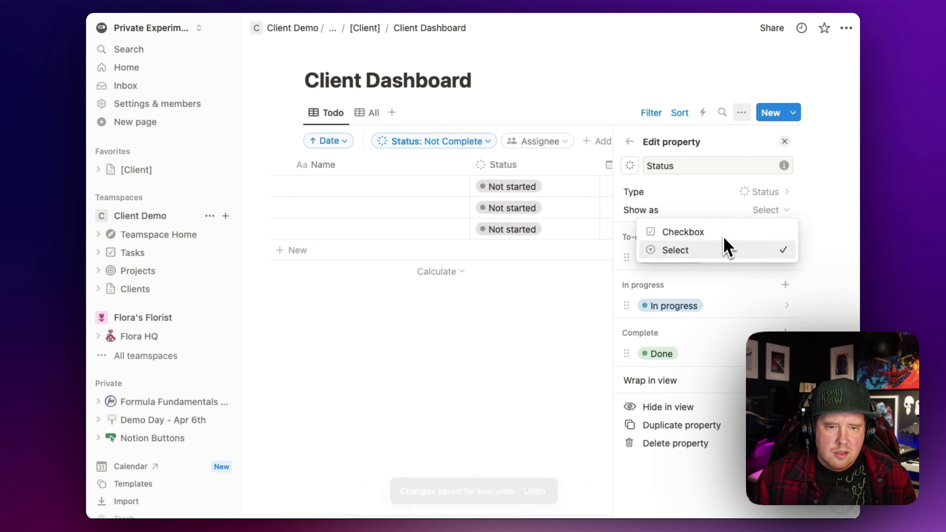
left_click(726, 233)
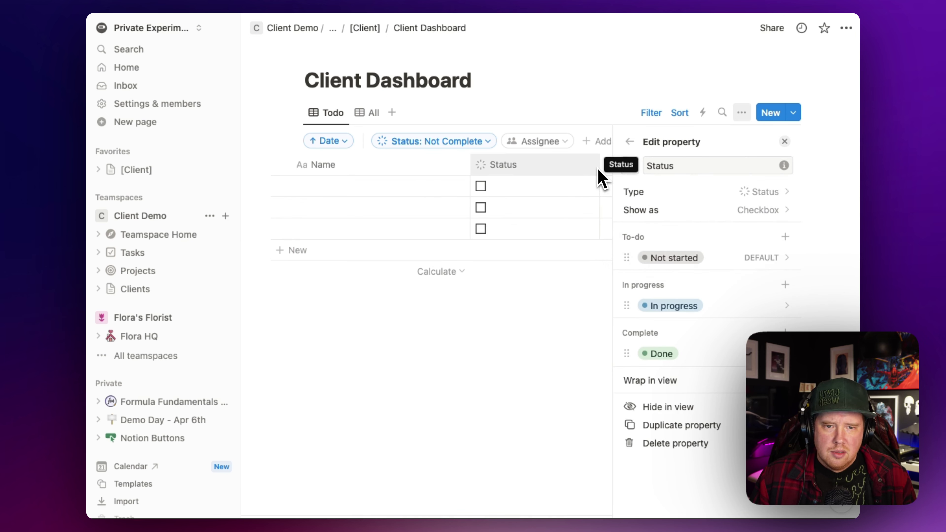
Step: Narrow the Status column and place it before Name, and delete the three empty rows
left_click_drag(597, 165, 342, 237)
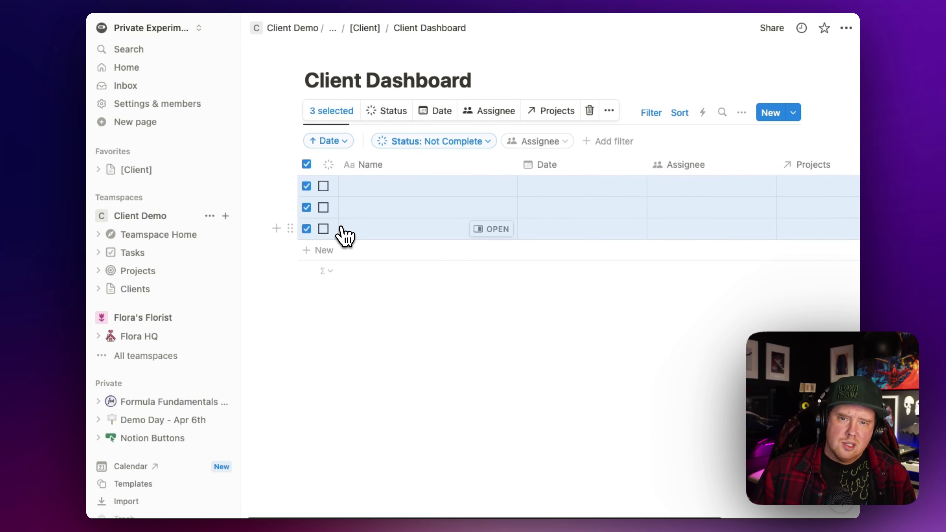
key("BackSpace")
key("super+bracketleft")
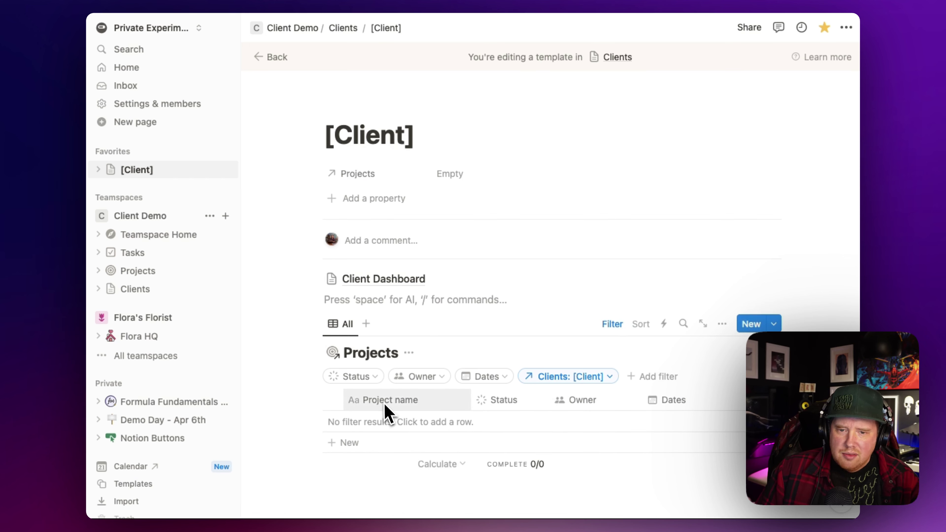
Step: Reopen the Client Dashboard from the [Client] template and examine its sharing settings
scroll(388, 413, "down", 3)
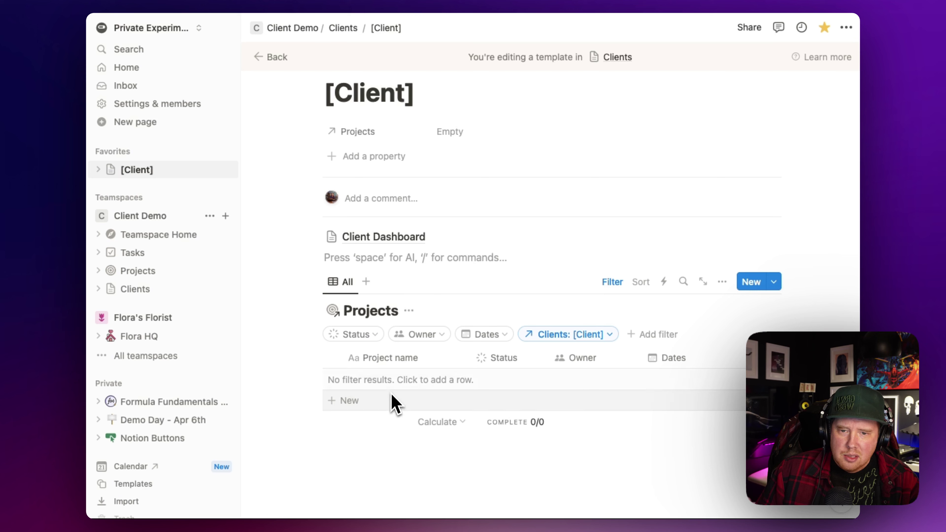
mouse_move(393, 265)
left_click(390, 241)
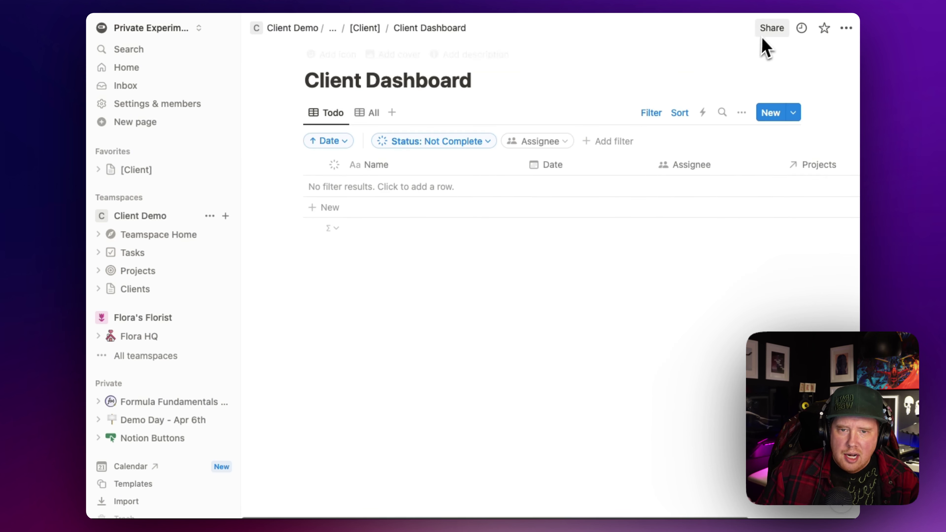
left_click(771, 28)
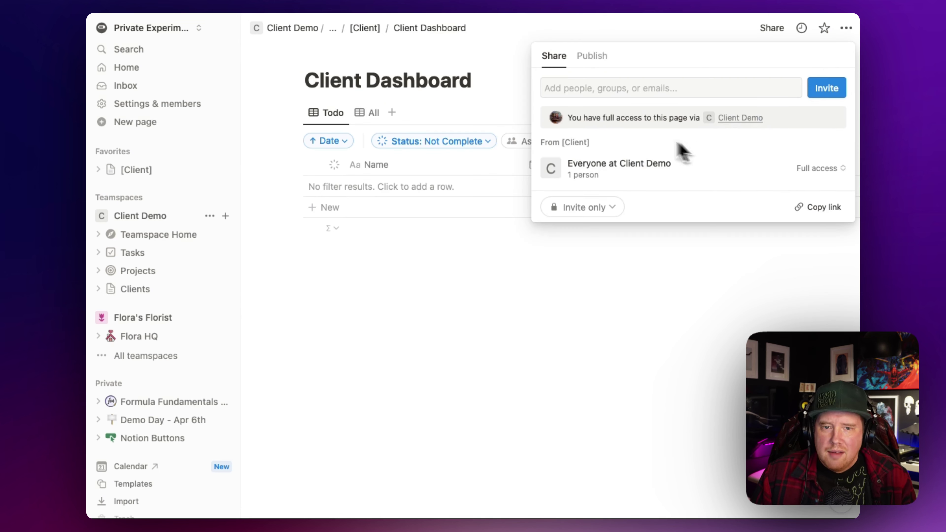
left_click(522, 95)
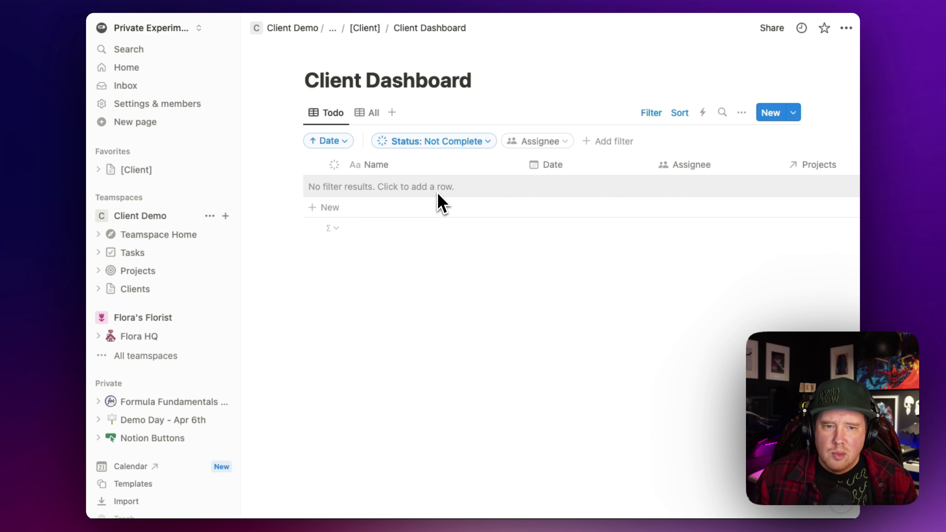
Step: Clear the content of the Client A page in the Clients database and apply the [Client] template to it
left_click(367, 29)
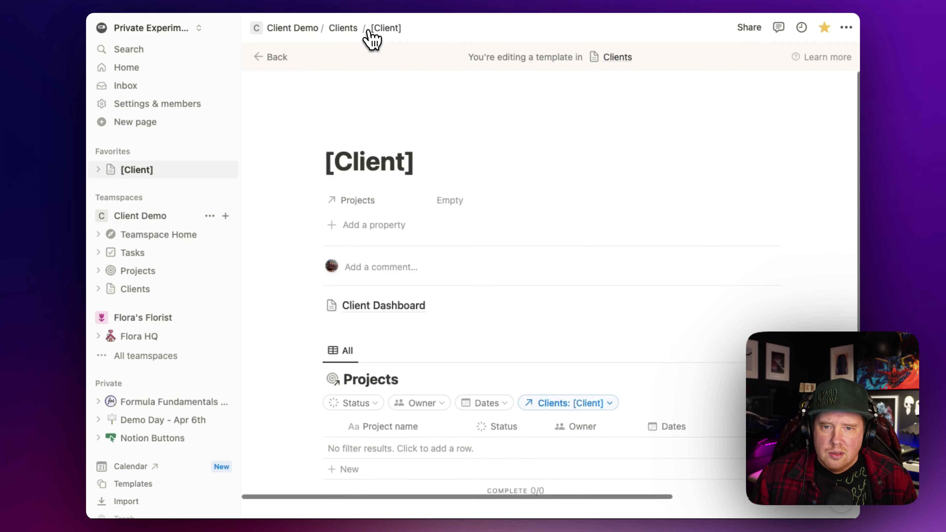
scroll(416, 309, "down", 2)
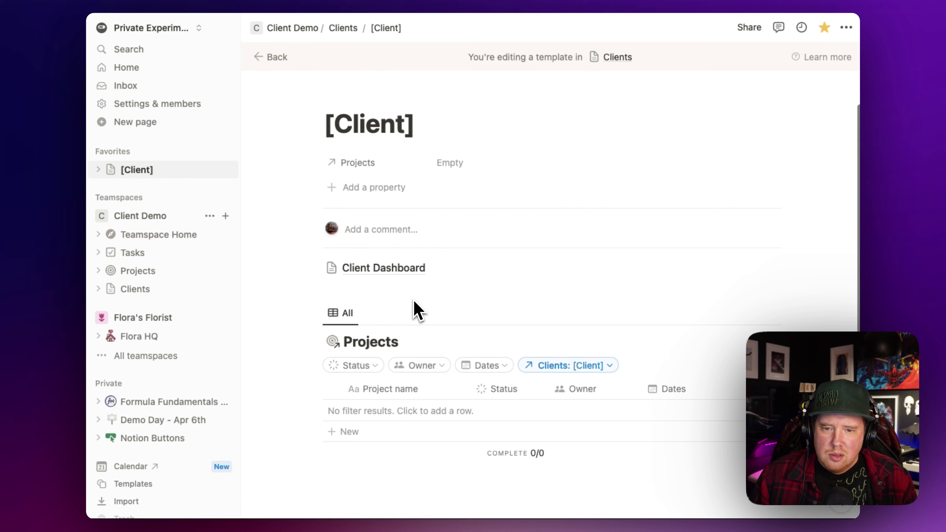
left_click(346, 29)
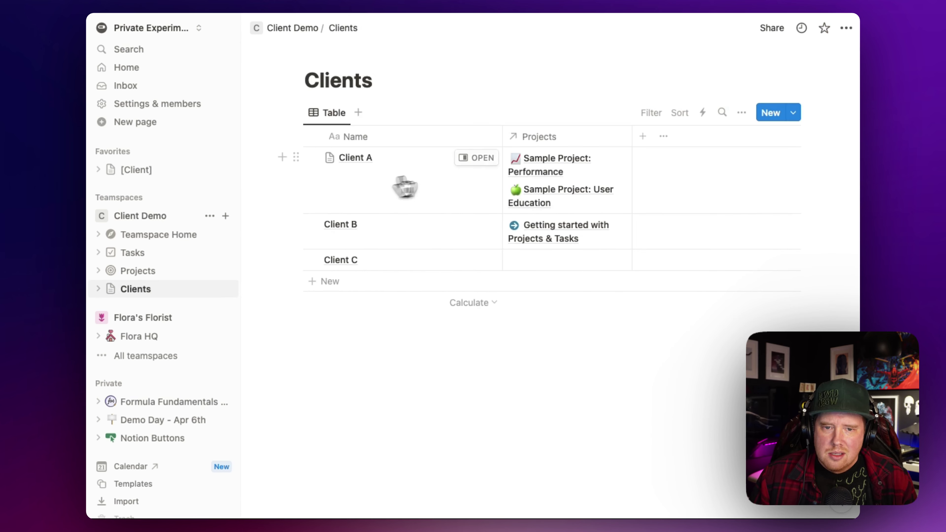
left_click(479, 156)
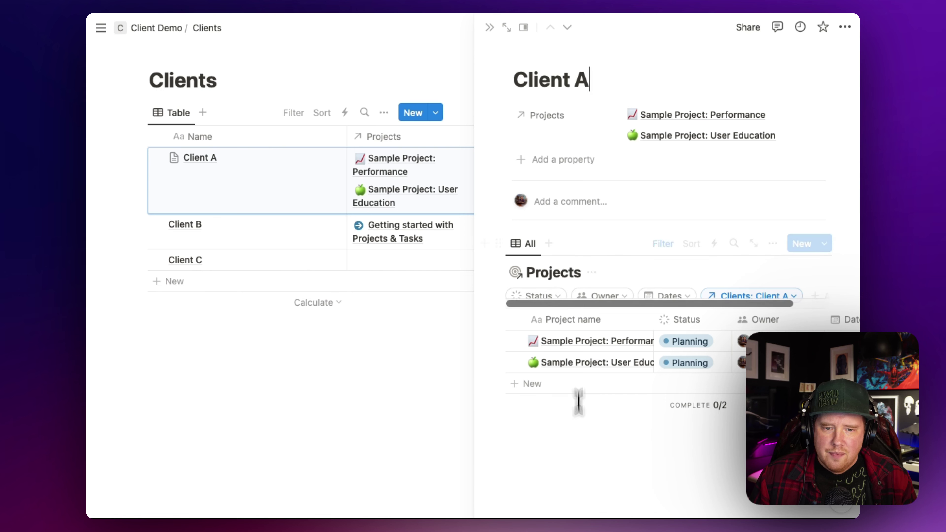
left_click(580, 464)
key("Escape")
key("super+a")
key("BackSpace")
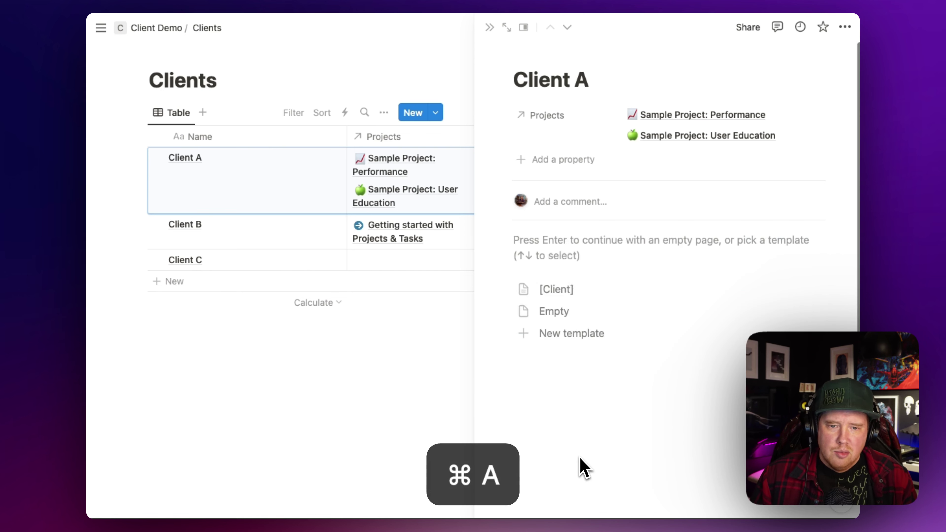
left_click(555, 294)
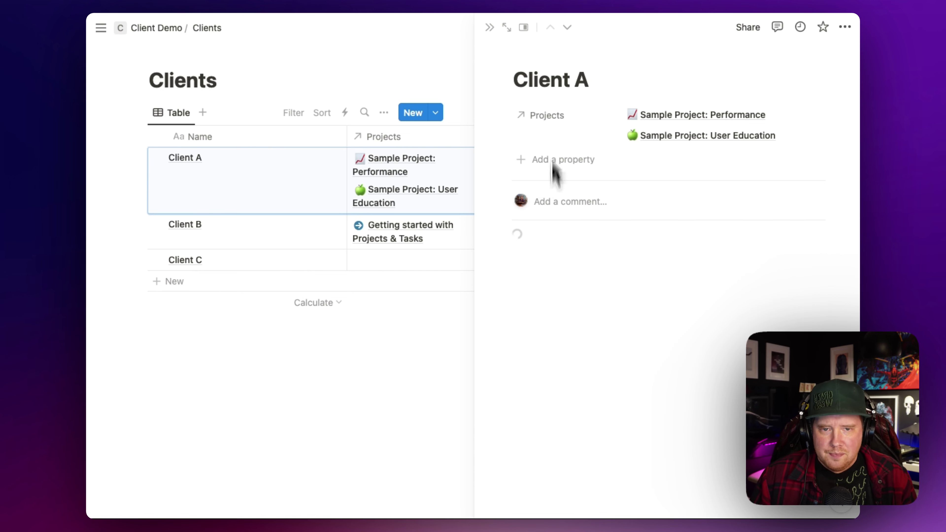
Step: Open Client A as a full page and rename its Client Dashboard database to Client A
left_click(506, 27)
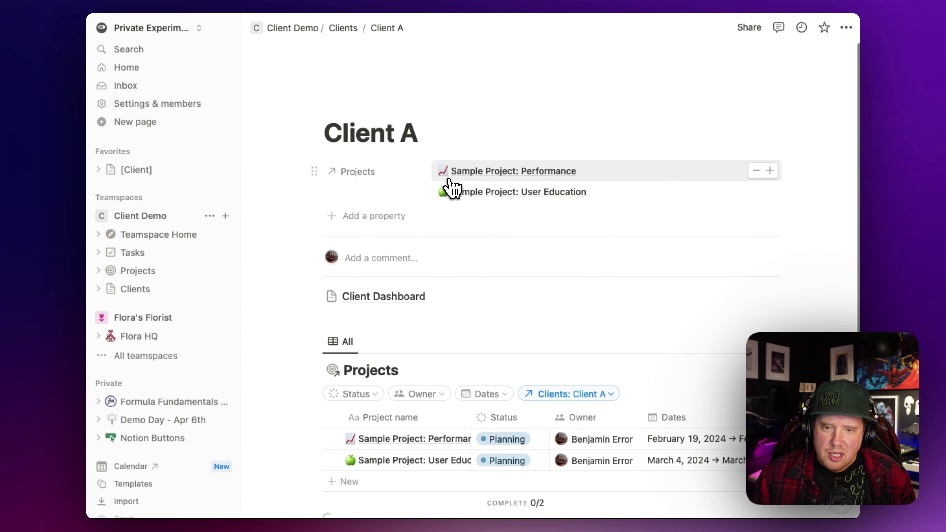
scroll(451, 186, "down", 1)
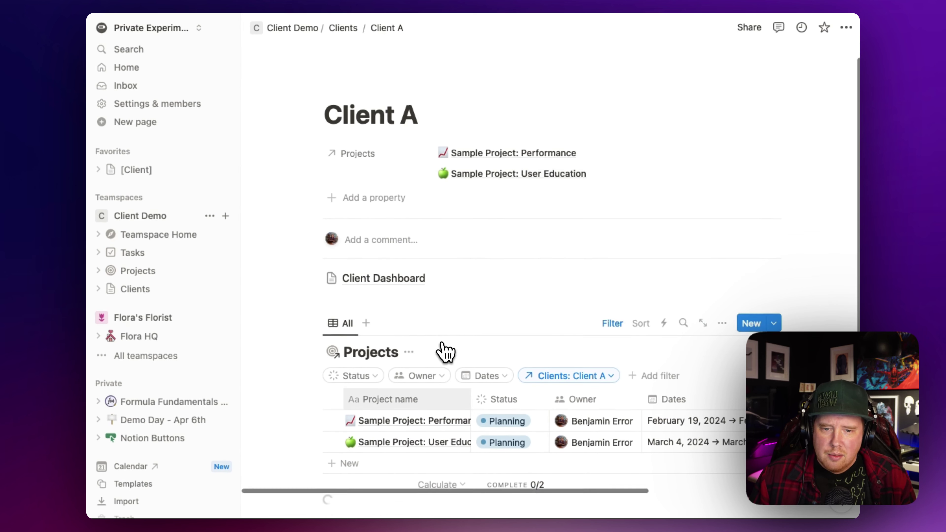
scroll(440, 400, "up", 1)
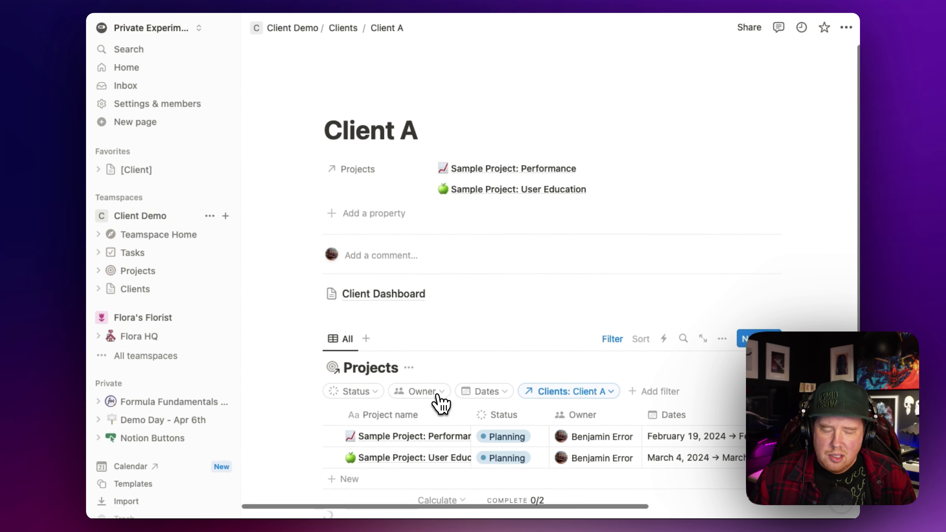
left_click(386, 295)
double_click(419, 79)
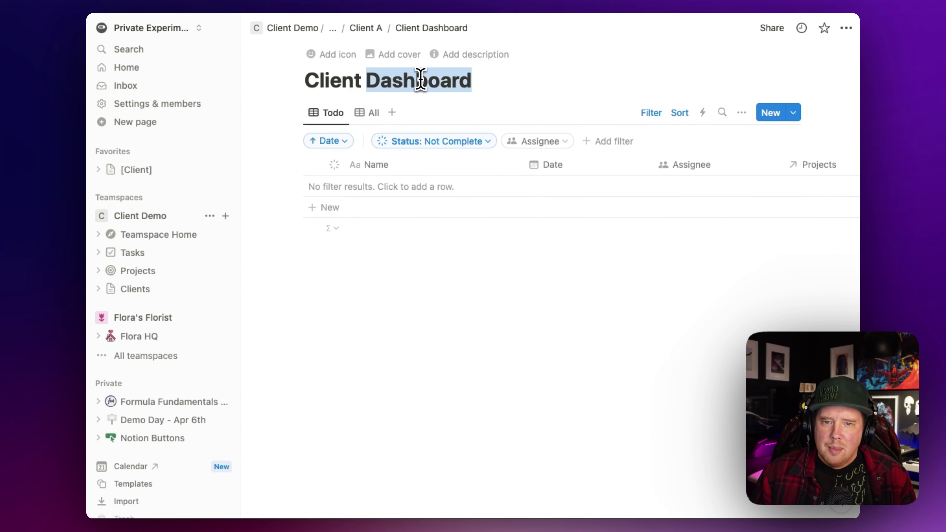
type("A")
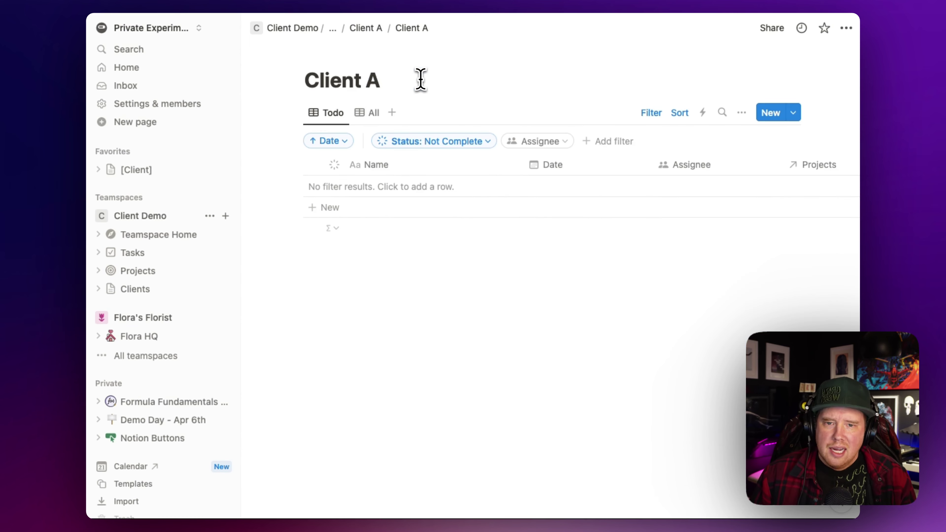
Step: Turn the database into a task database, using Status, Assignee and Date as its status, assignee and due date properties
left_click(745, 114)
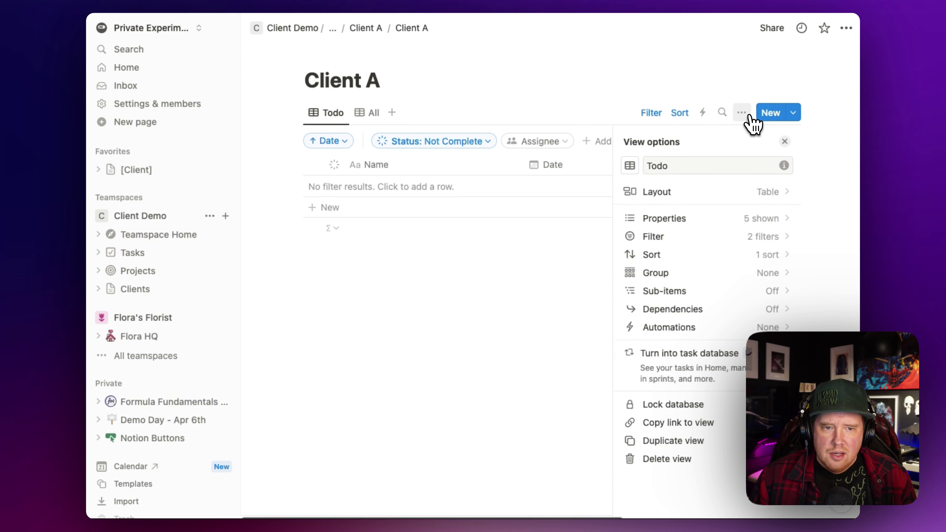
left_click(726, 364)
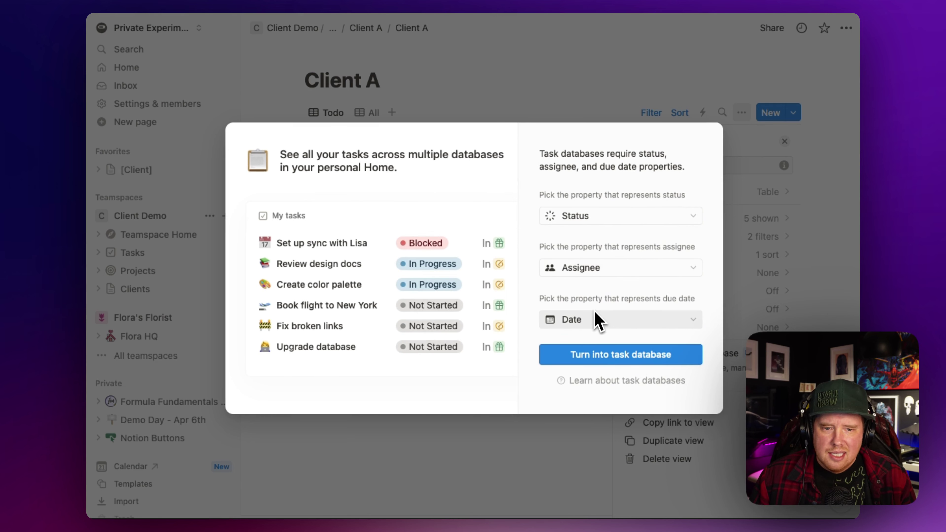
left_click(600, 360)
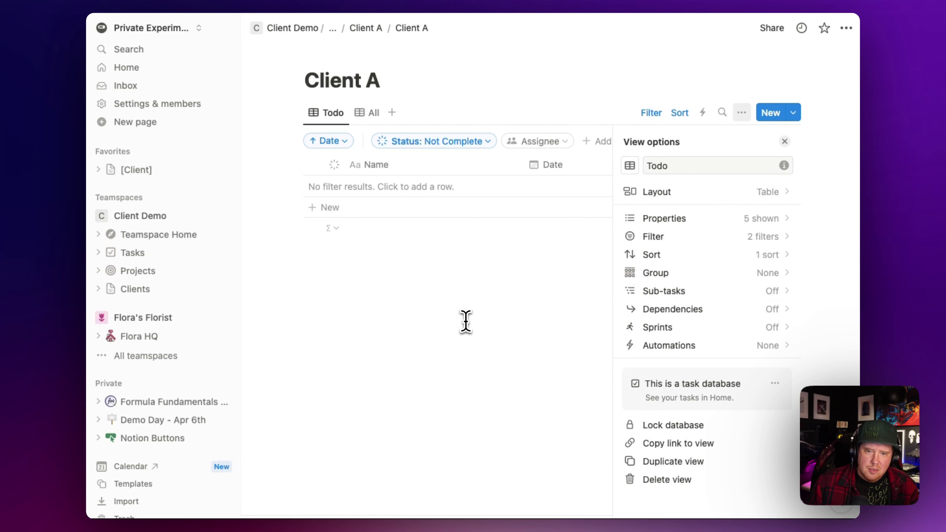
left_click(453, 322)
Step: Add two rows named Task 1 and Task 2 to the Todo view
left_click(422, 217)
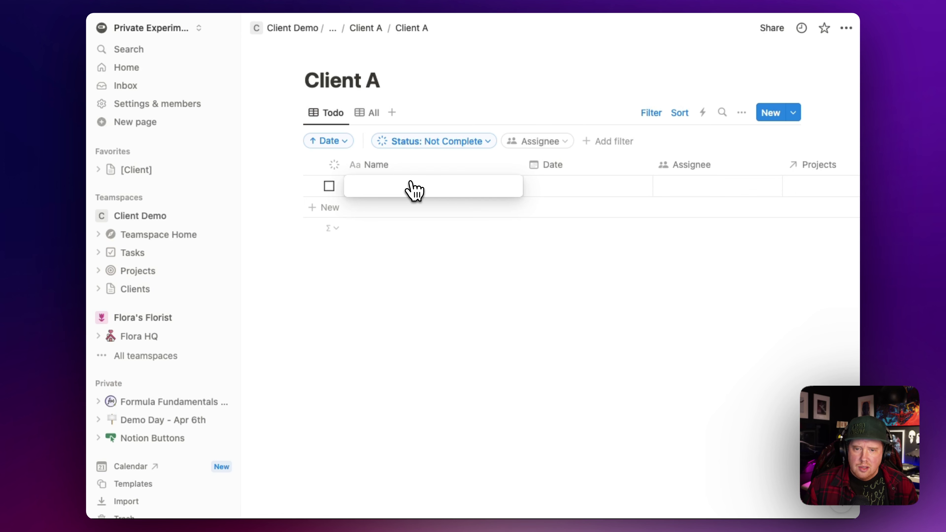
type("Task 1")
key("Return")
key("Return")
type("Task 2")
key("Return")
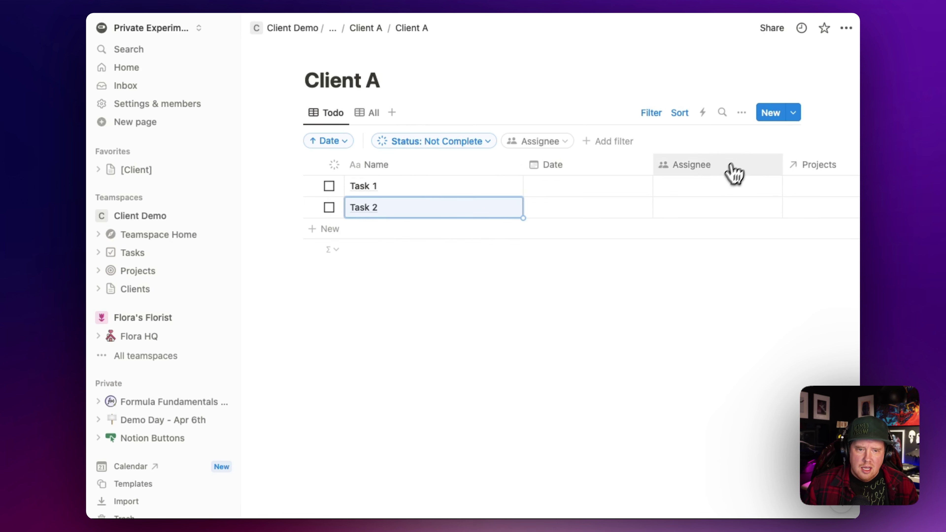
Step: Assign both workspace members to Task 1 and Task 2
left_click(680, 190)
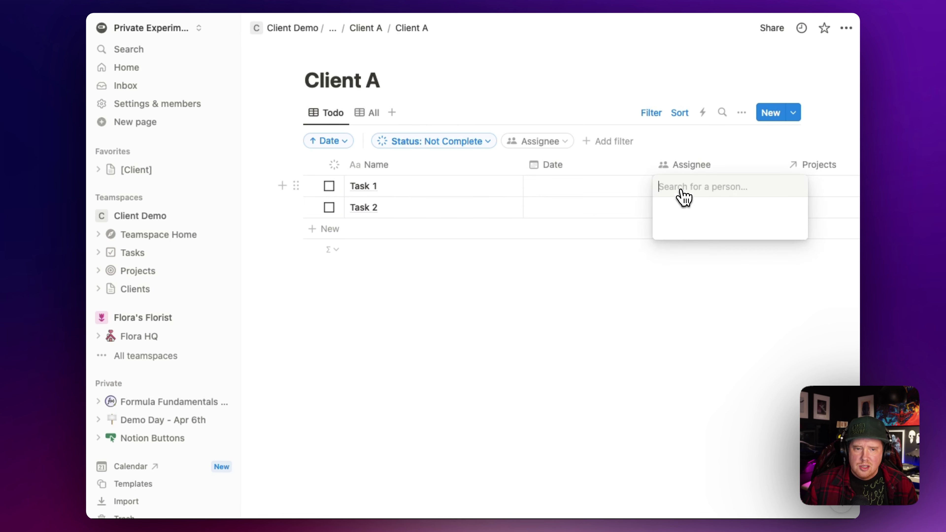
left_click(699, 228)
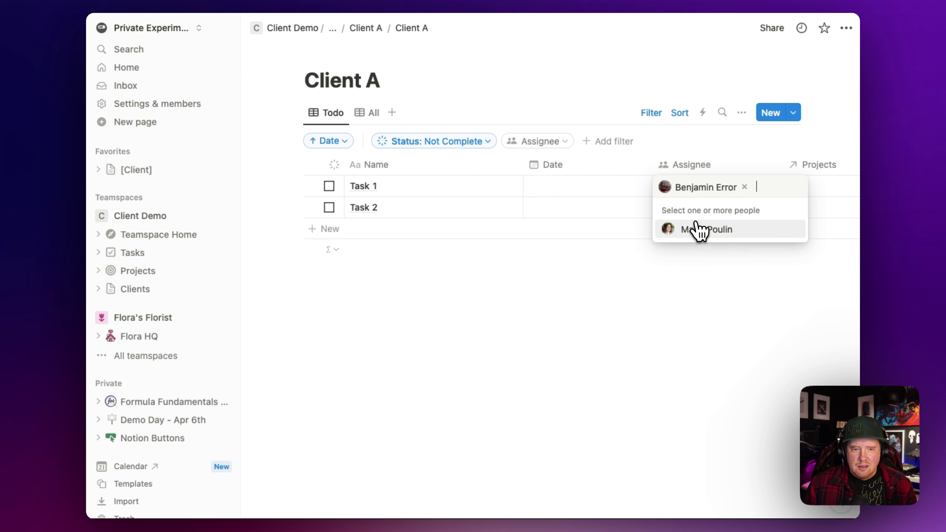
left_click(650, 244)
left_click(725, 214)
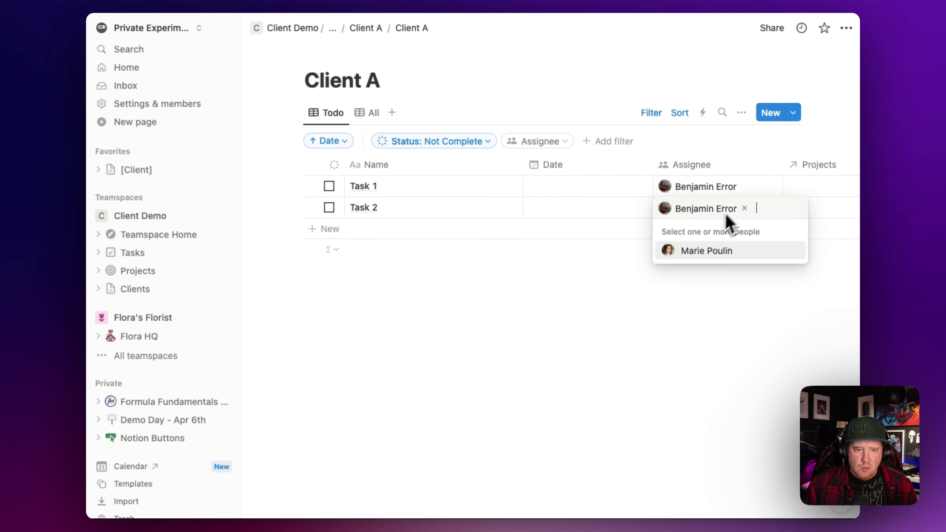
left_click(750, 195)
left_click(750, 194)
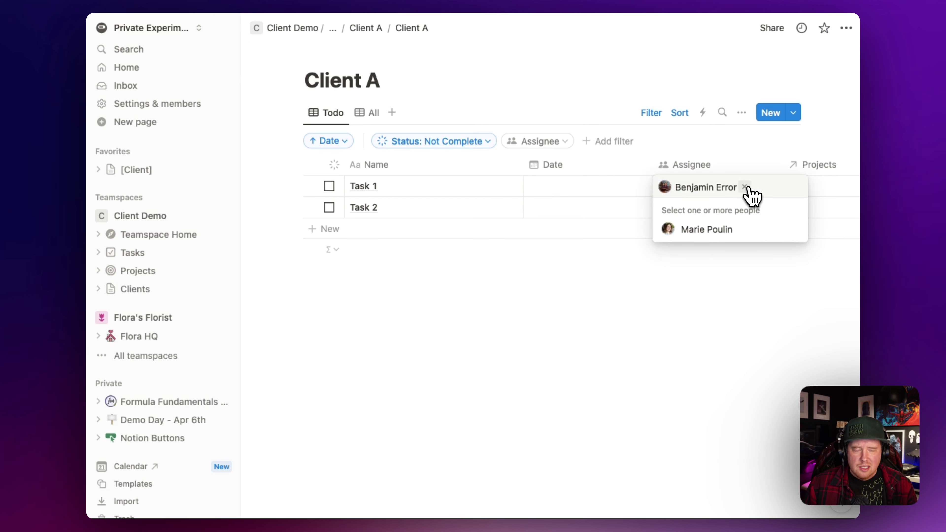
left_click(732, 232)
left_click(735, 294)
left_click(741, 236)
left_click(730, 268)
left_click(587, 322)
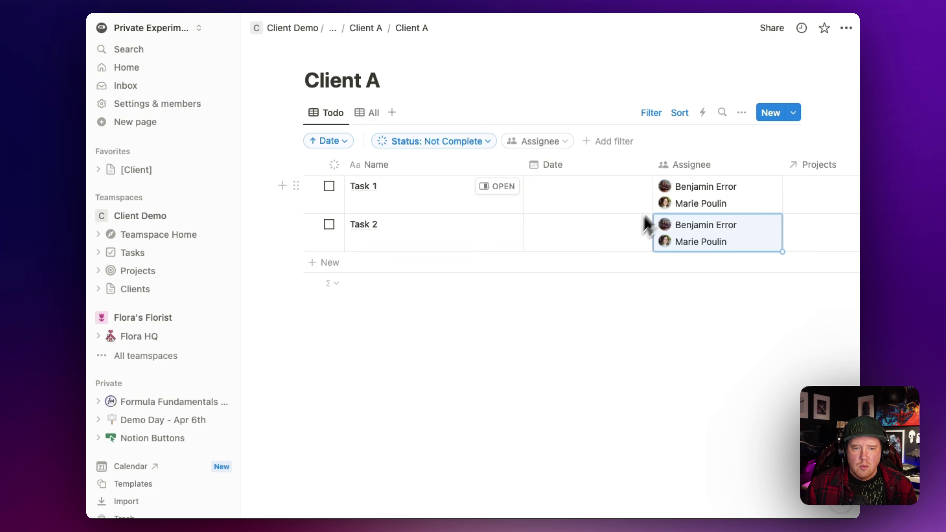
Step: Set the Todo view's Assignee filter to Me and save it for everyone
left_click(562, 142)
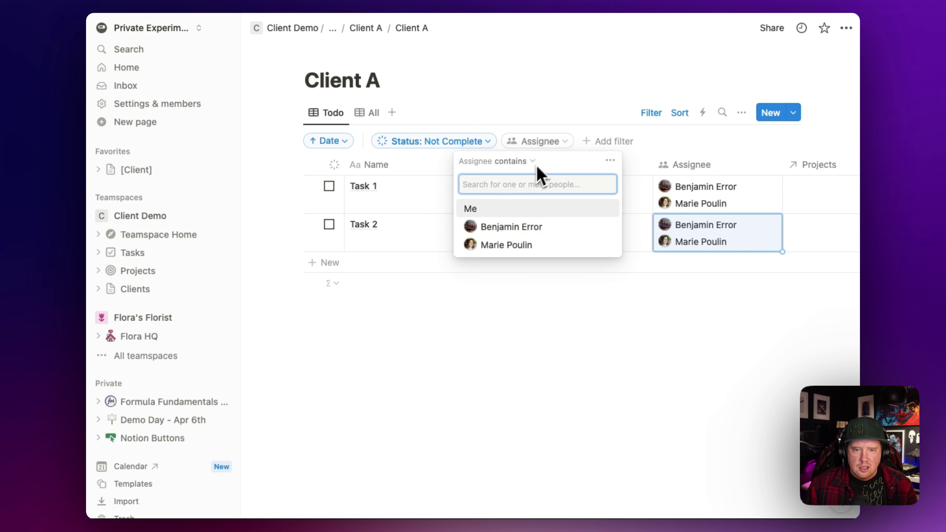
left_click(509, 208)
left_click(543, 57)
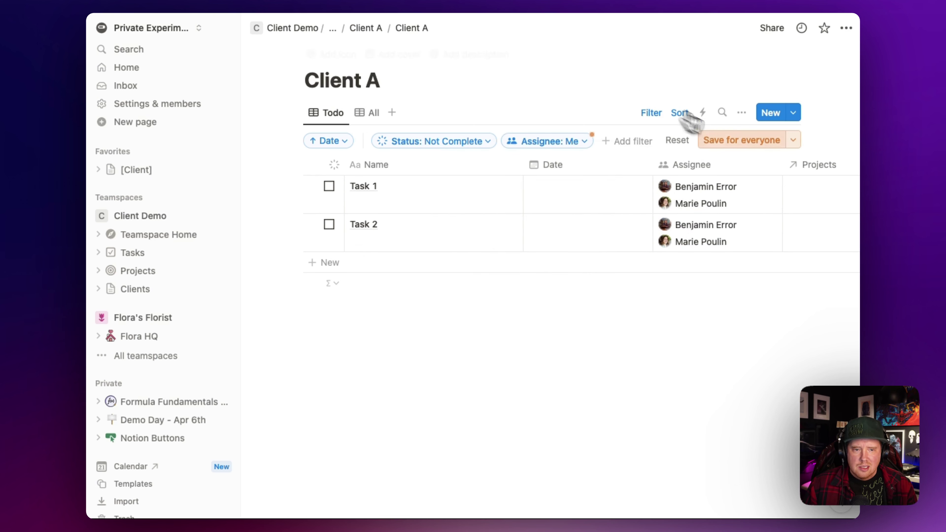
left_click(738, 141)
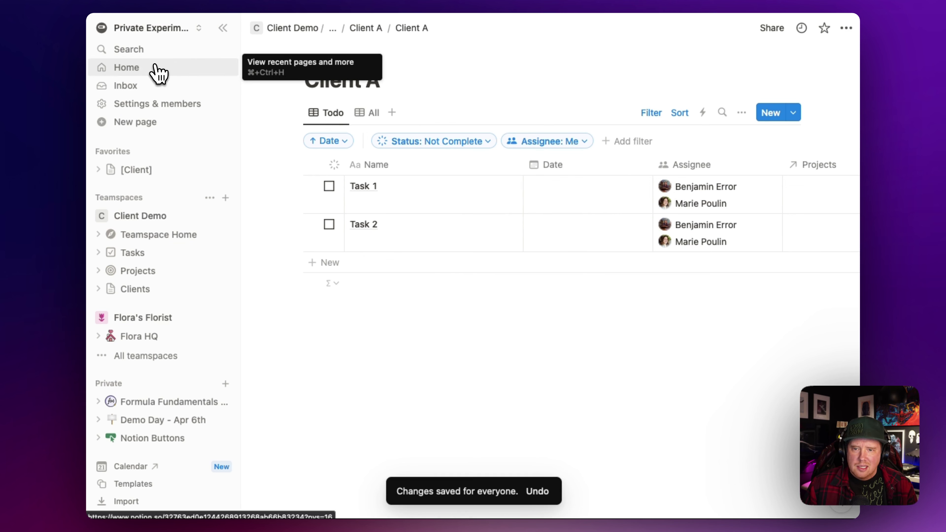
Step: Open Home and remove Me from the Assignee filter of My Tasks
left_click(158, 72)
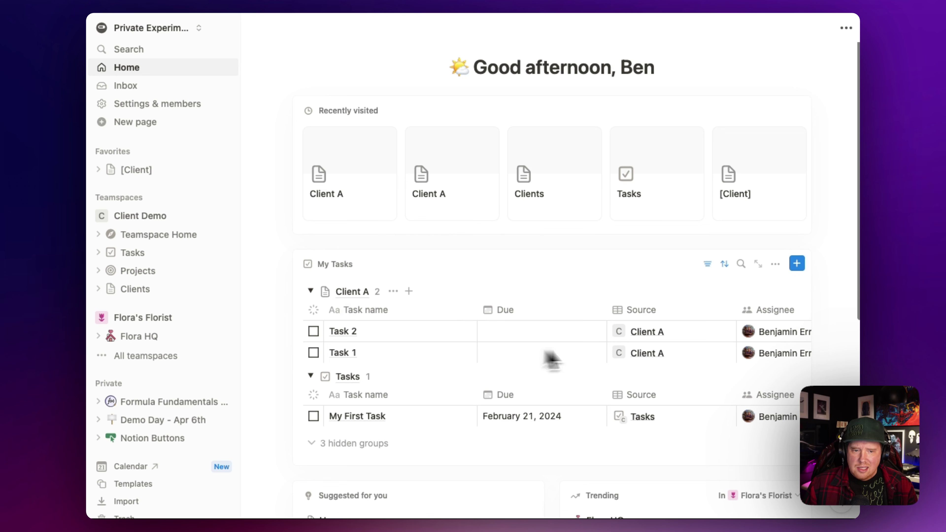
scroll(570, 357, "right", 3)
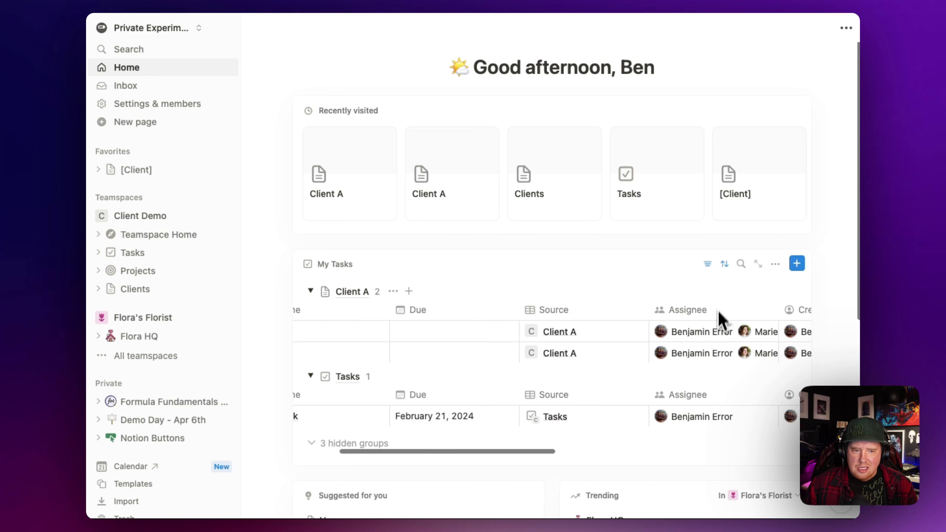
scroll(718, 334, "right", 2)
left_click(775, 264)
left_click(731, 296)
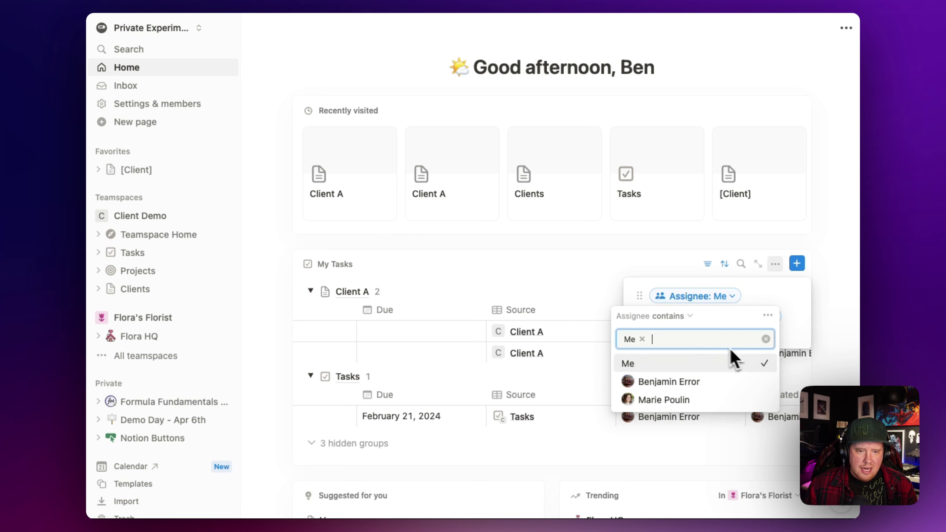
left_click(642, 339)
left_click(595, 309)
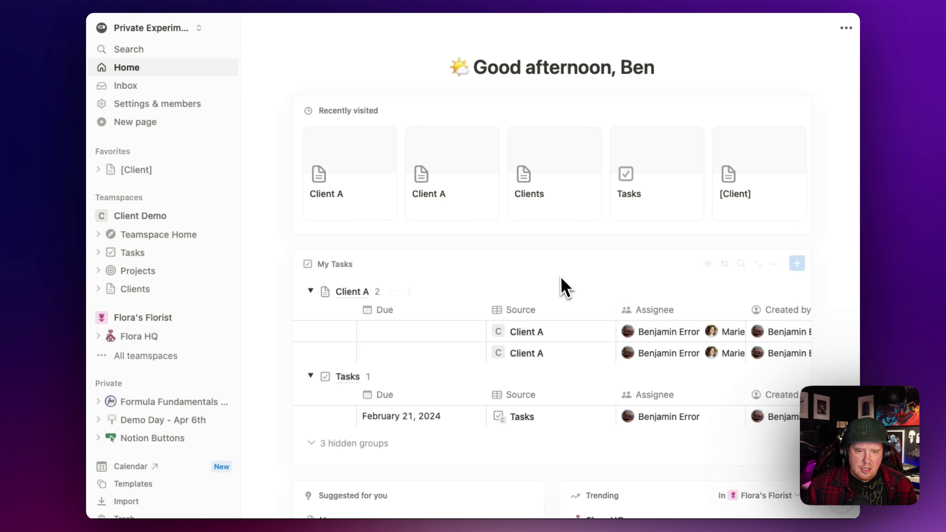
Step: Remove your own account from the assignees of Task 2 and Task 1 in My Tasks
left_click(644, 333)
left_click(707, 331)
left_click(682, 311)
left_click(683, 354)
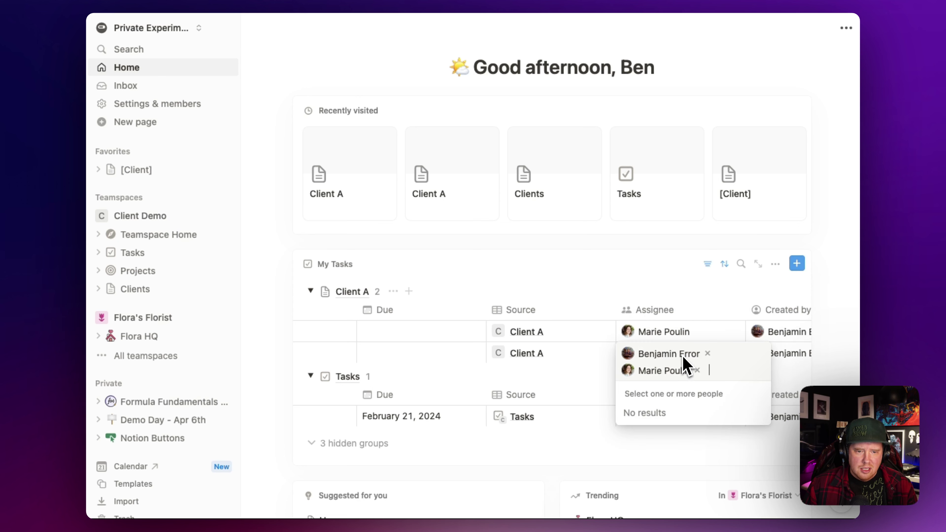
left_click(706, 354)
left_click(656, 315)
scroll(654, 328, "left", 5)
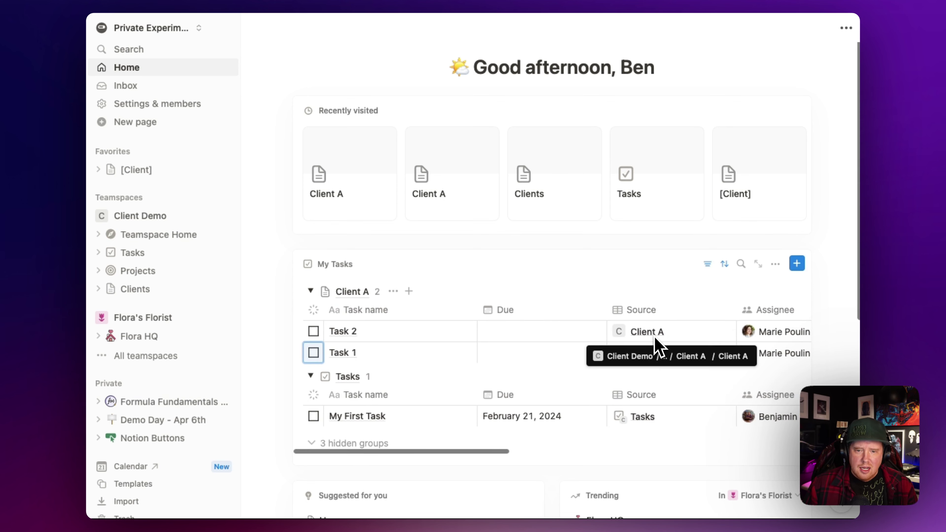
Step: Add your own account back as an assignee of both Client A tasks in My Tasks
scroll(656, 348, "right", 5)
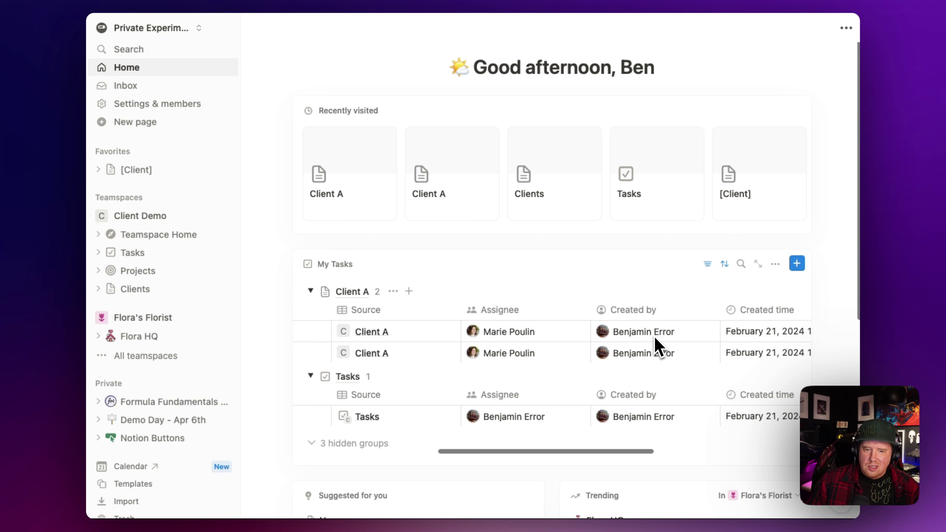
left_click(562, 339)
left_click(554, 372)
key("Escape")
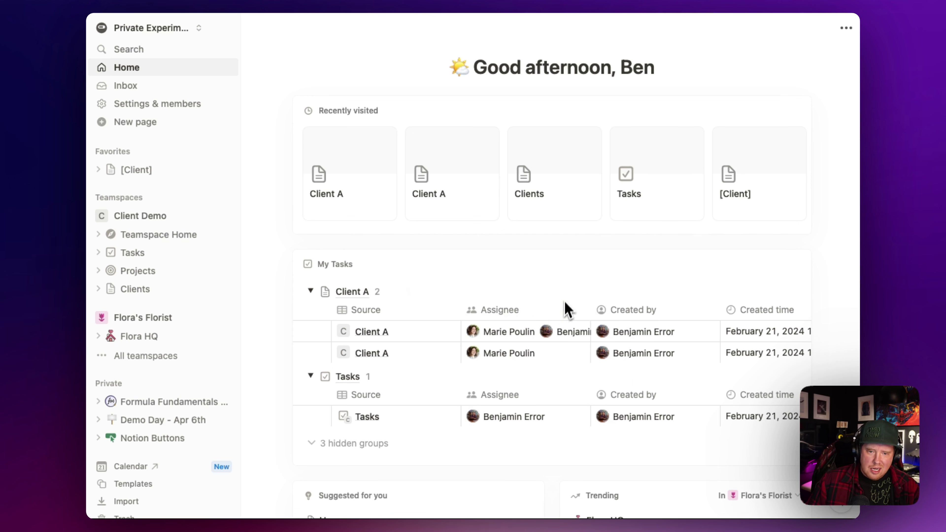
left_click(560, 350)
left_click(545, 405)
key("Escape")
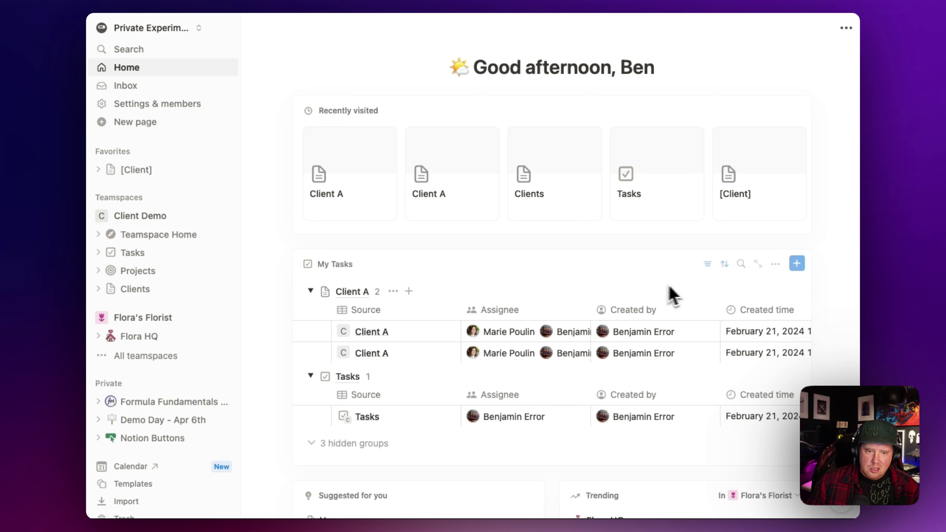
Step: Set the Assignee filter of My Tasks to Me
left_click(713, 266)
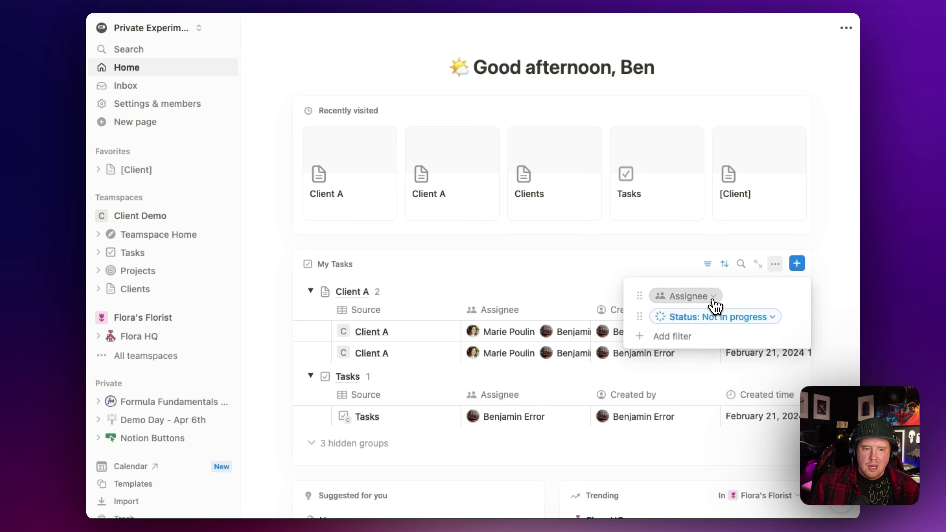
left_click(712, 298)
left_click(680, 364)
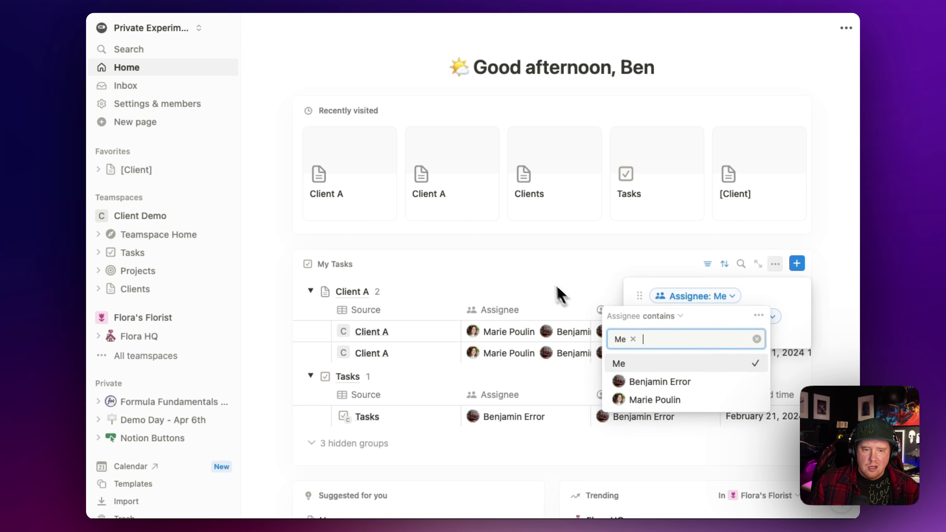
left_click(545, 278)
scroll(484, 298, "right", 1)
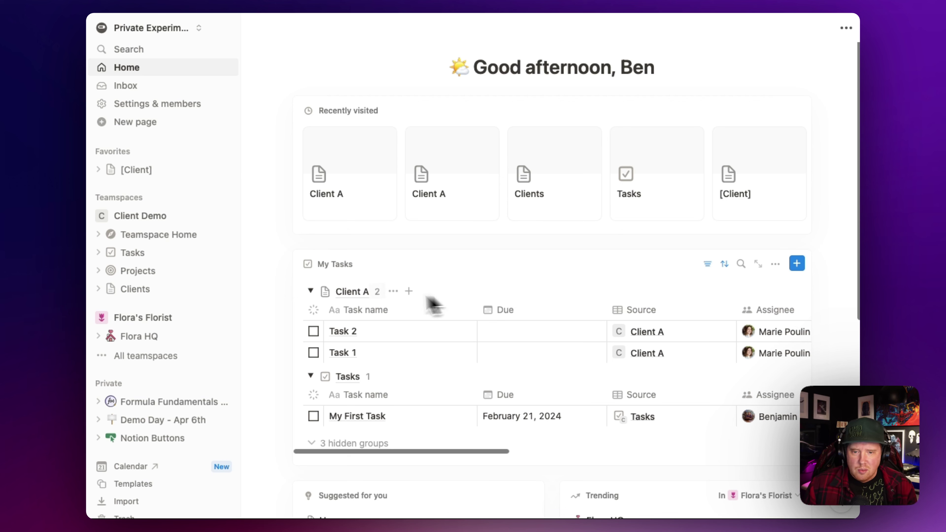
scroll(357, 357, "down", 2)
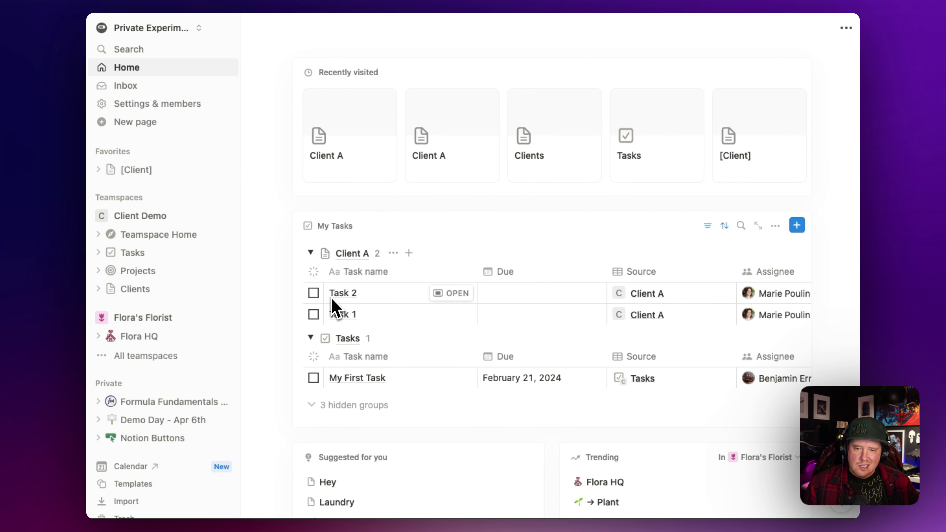
Step: Apply the client template to the Client B entry in Clients and name its nested task database Client B
left_click(175, 290)
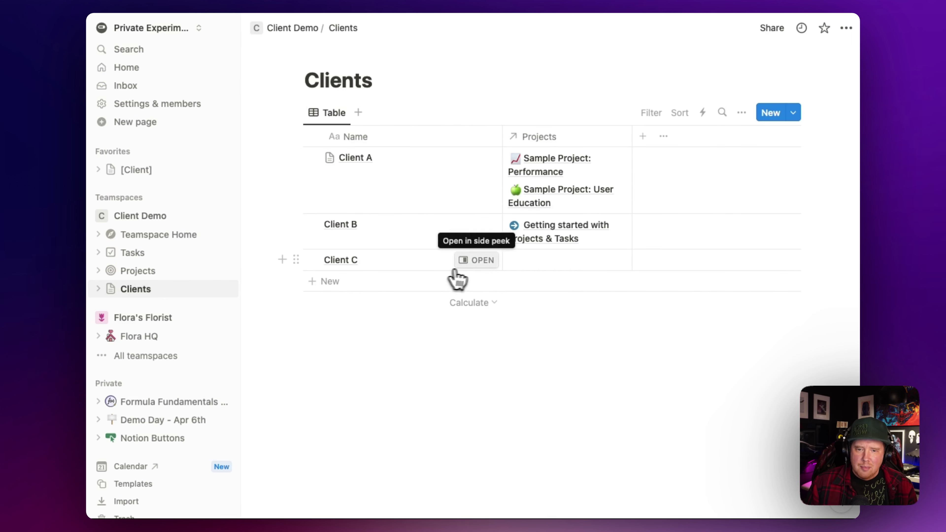
left_click(479, 227)
left_click(593, 289)
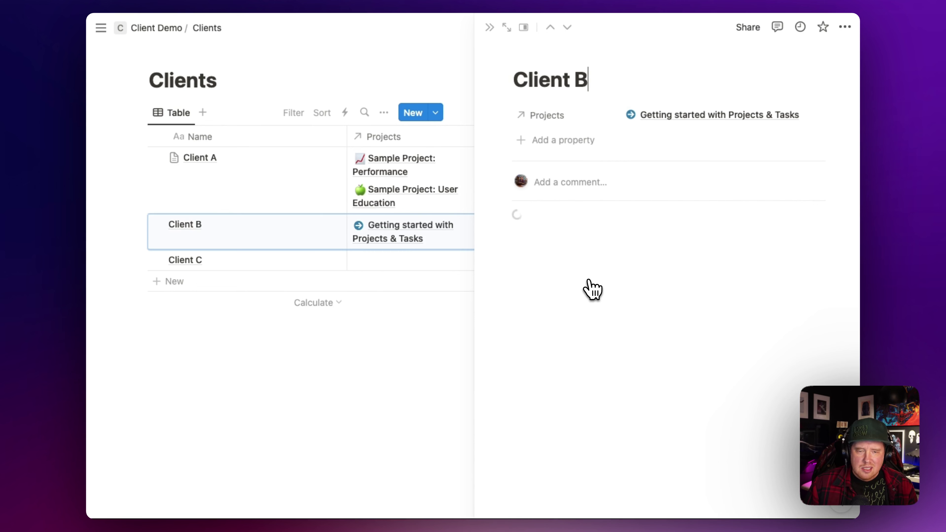
double_click(646, 85)
type("B")
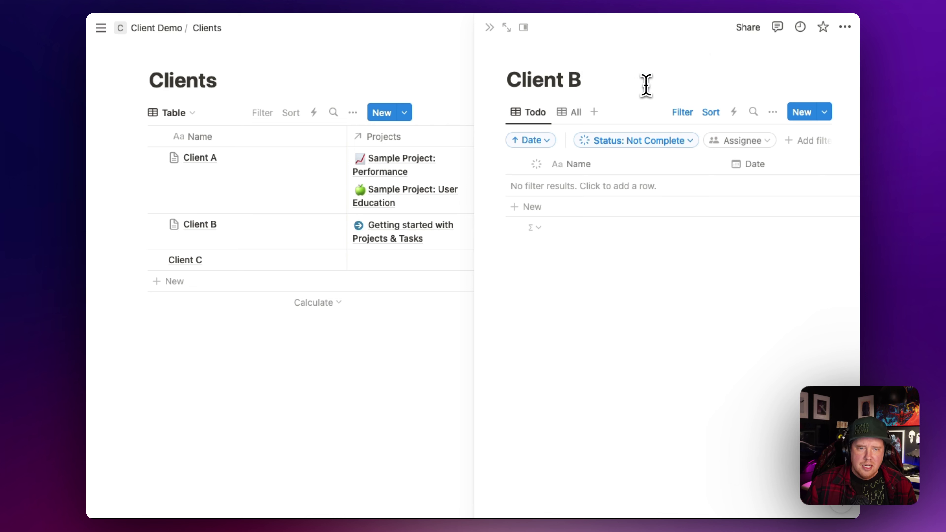
left_click(745, 29)
left_click(676, 28)
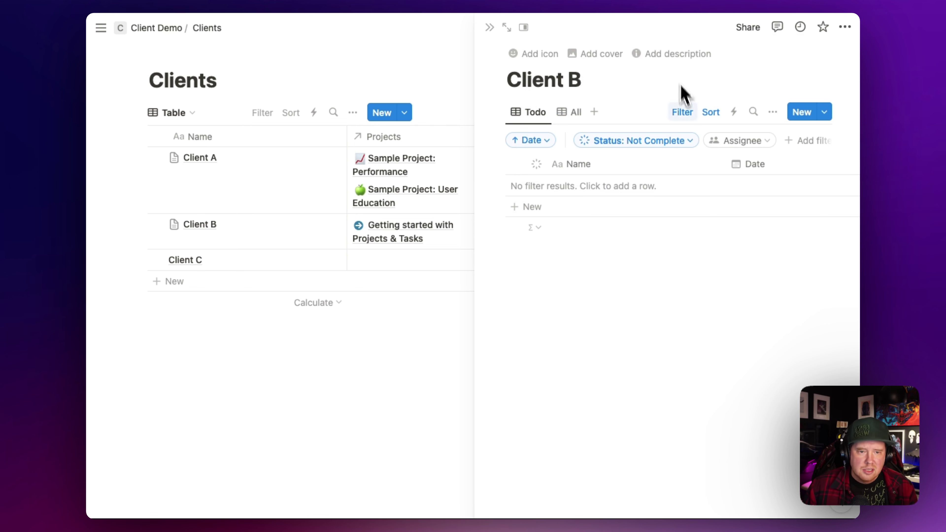
Step: Set the Assignee filter of Client B's Todo view to Me and save it for everyone
left_click(718, 146)
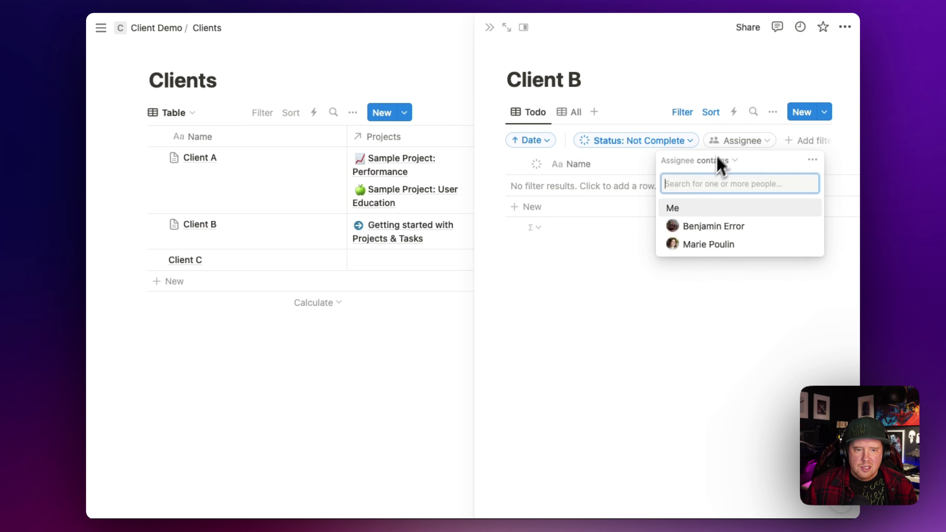
left_click(701, 207)
left_click(599, 258)
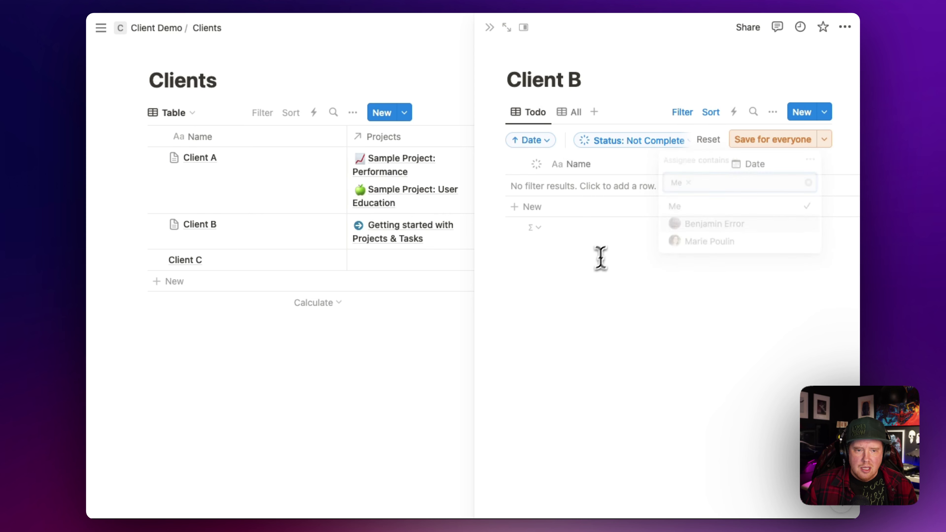
left_click(743, 145)
Step: Add two rows named B-1 and B-2 to Client B's Todo view
left_click(593, 188)
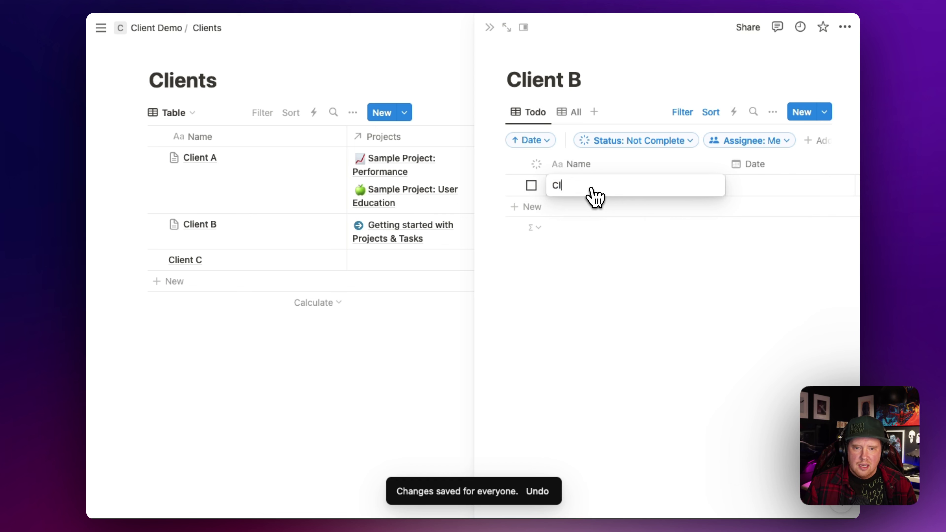
key("Return")
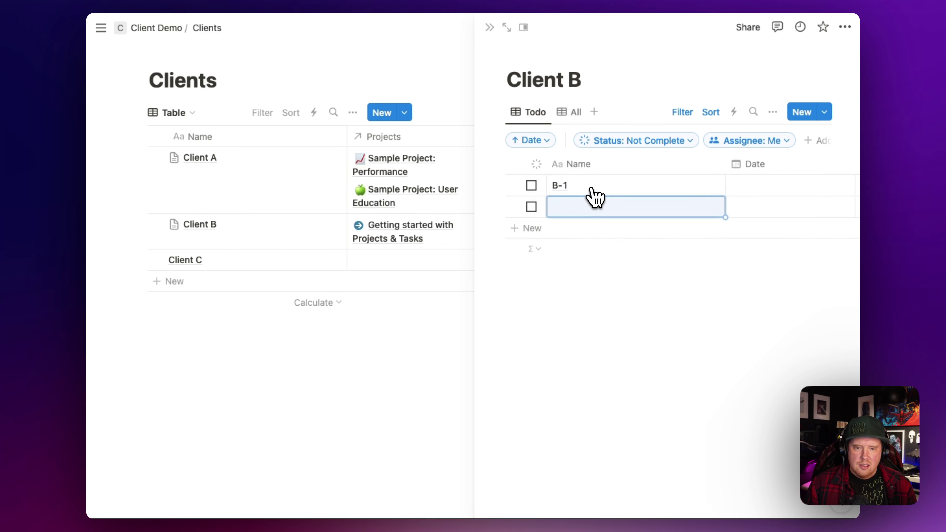
type("B2")
key("Escape")
Step: Add the other workspace member as an assignee of B-1 and B-2
scroll(592, 196, "right", 5)
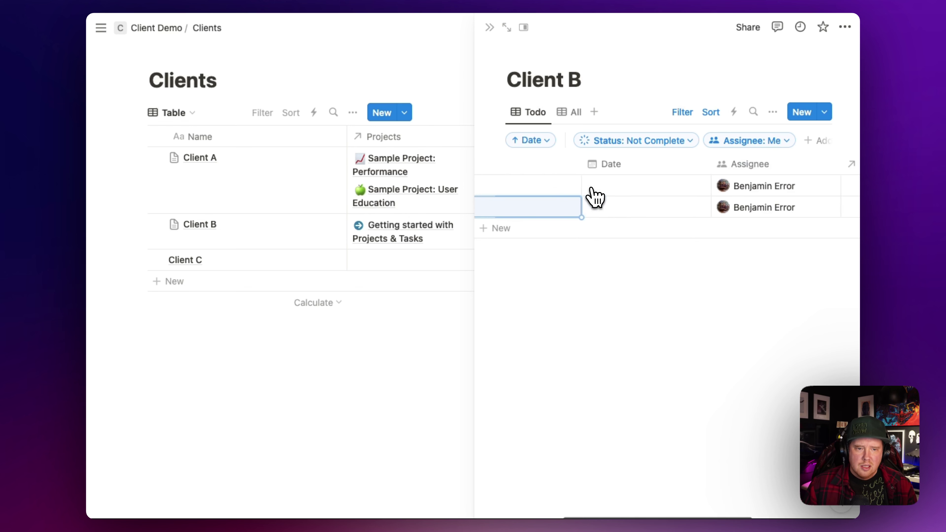
left_click(721, 189)
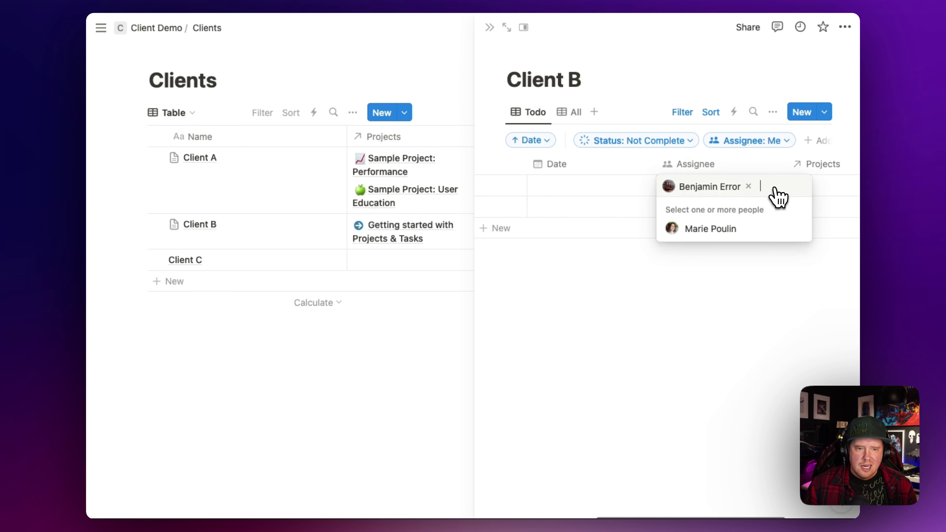
left_click(766, 228)
key("Escape")
left_click(746, 225)
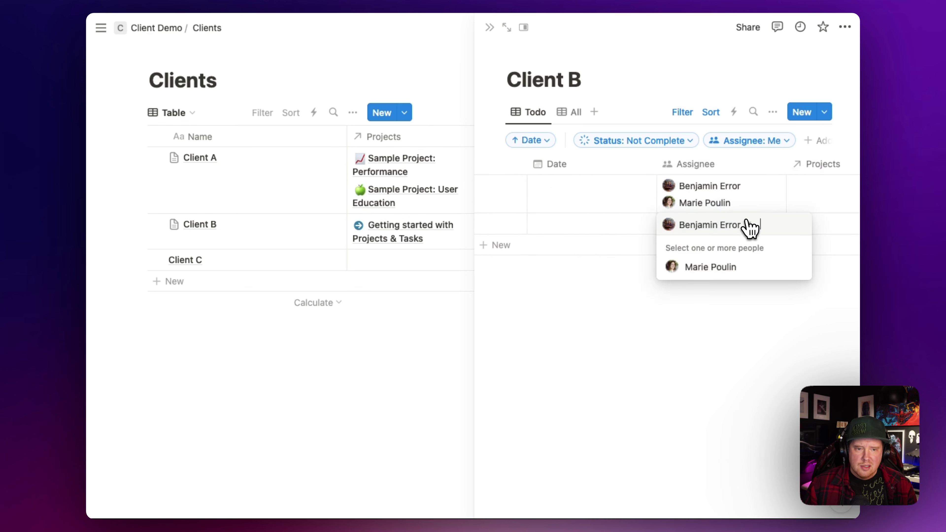
left_click(735, 274)
key("Escape")
scroll(741, 186, "left", 5)
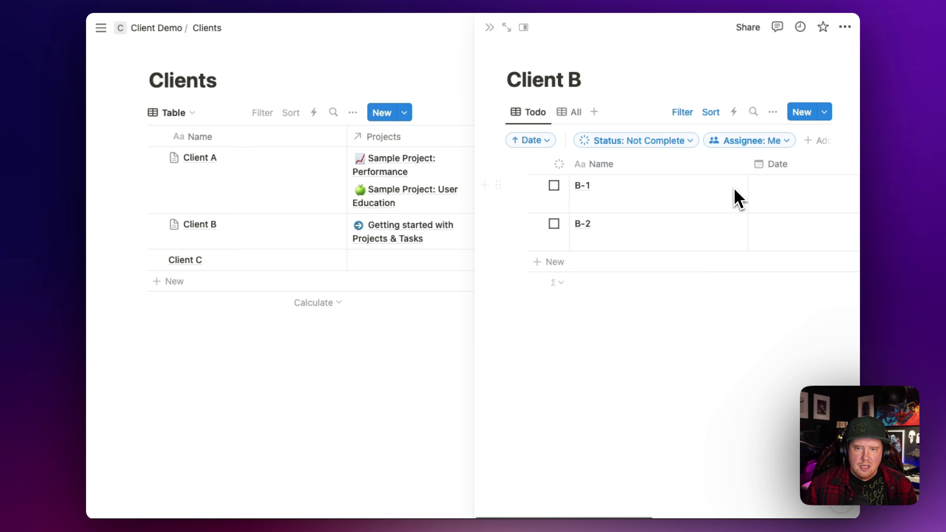
Step: Open Home and check whether My Tasks includes the Client B tasks
mouse_move(111, 34)
left_click(126, 106)
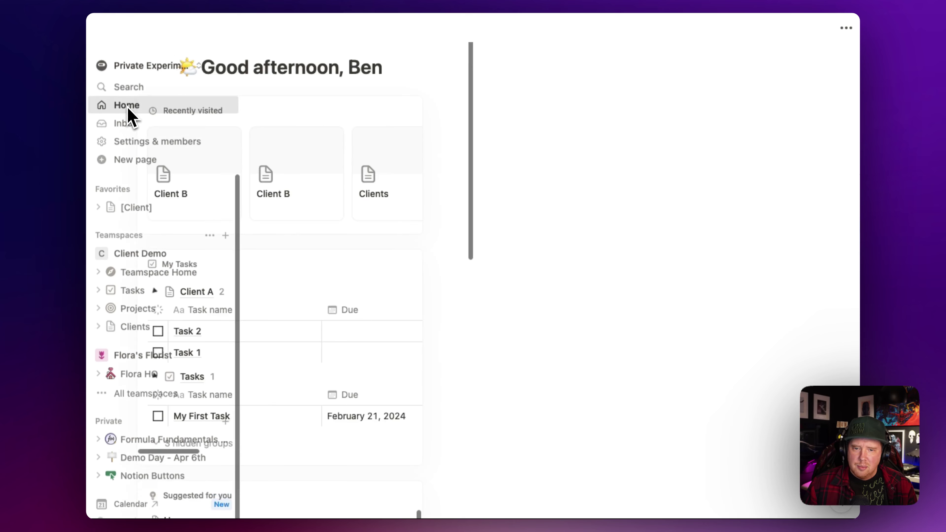
scroll(335, 279, "down", 1)
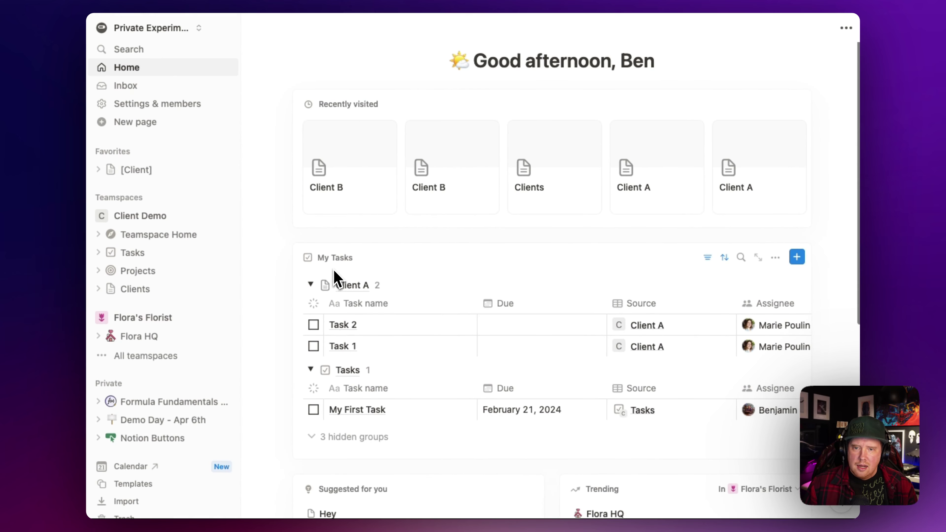
Step: Turn the Client B database into a task database, using Status, Assignee and Date as its status, assignee and due date properties
key("super+bracketleft")
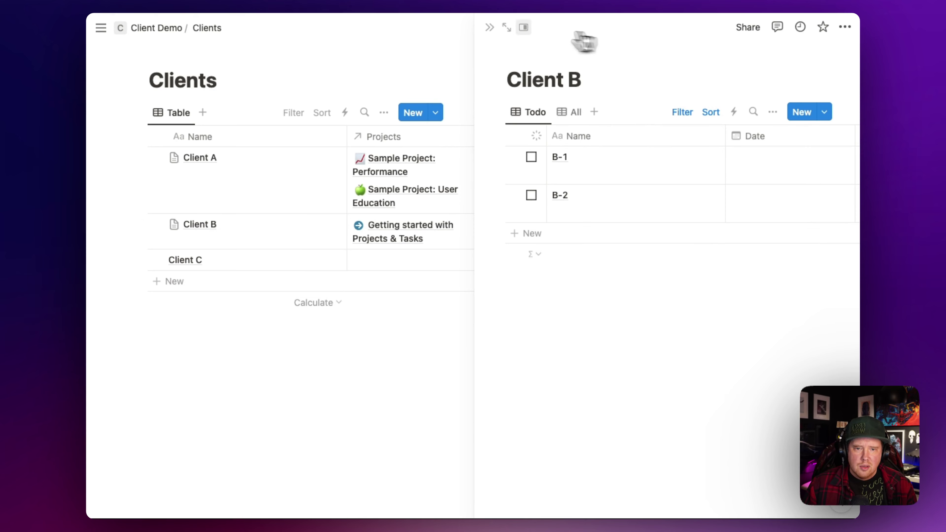
left_click(489, 27)
left_click(482, 223)
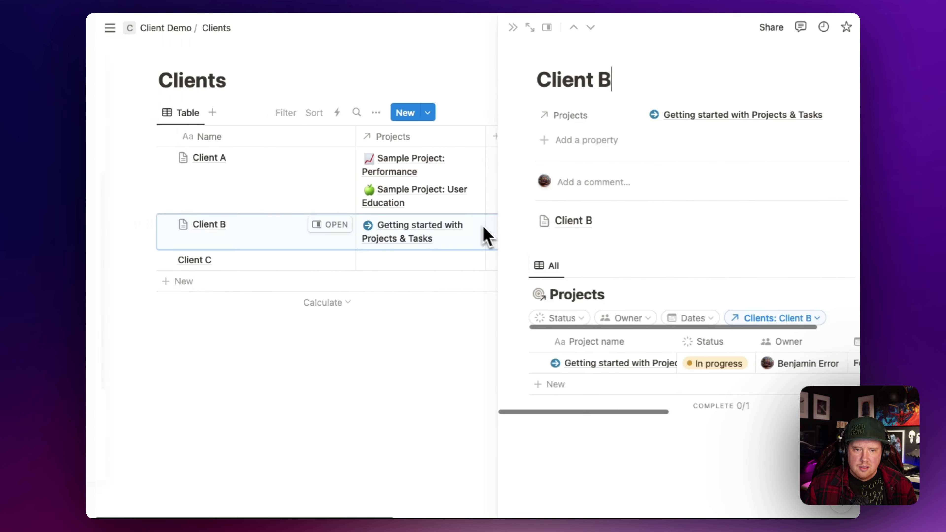
left_click(553, 222)
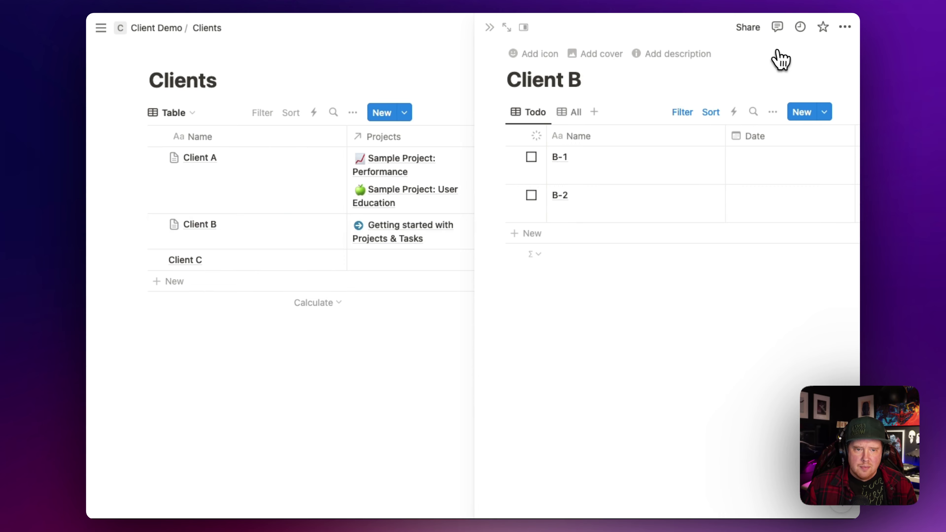
left_click(773, 112)
left_click(771, 362)
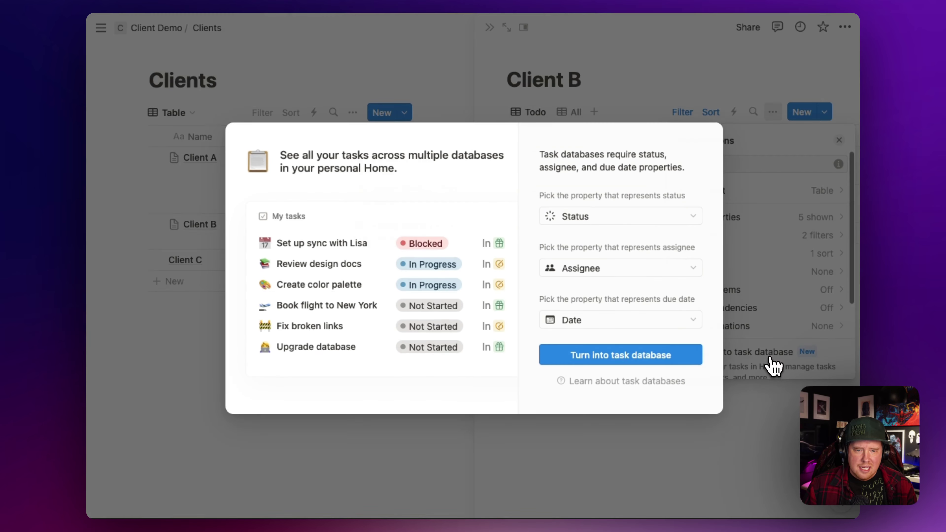
left_click(597, 359)
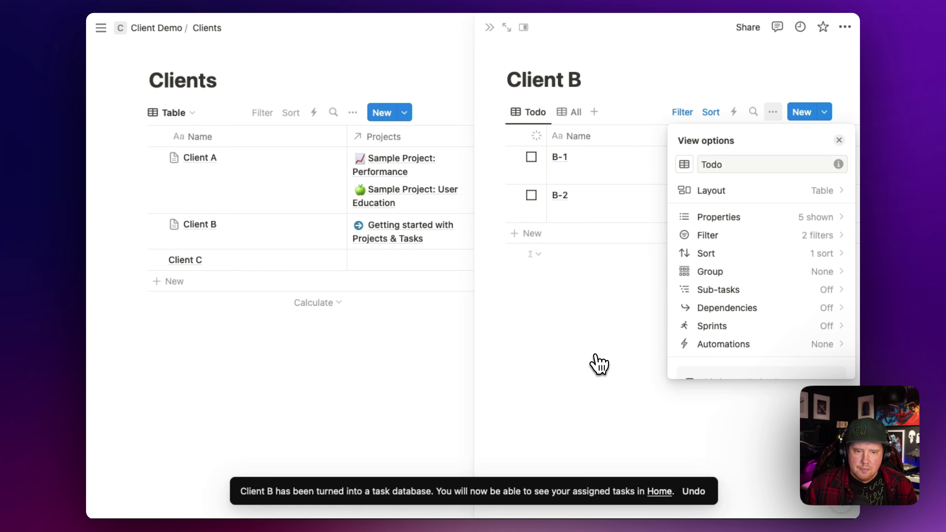
Step: Return to Home and review the tasks and assignees of both clients in My Tasks
key("super+backslash")
left_click(126, 67)
scroll(428, 250, "down", 4)
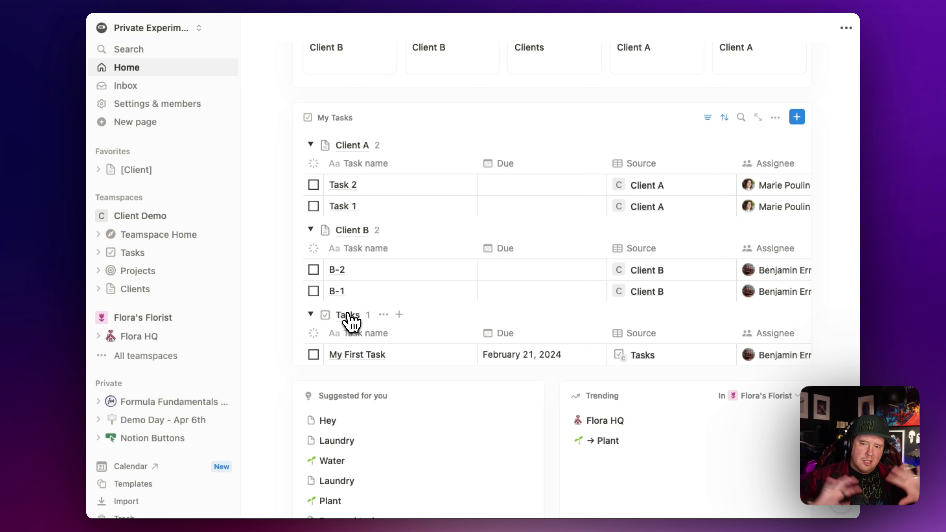
scroll(350, 321, "down", 1)
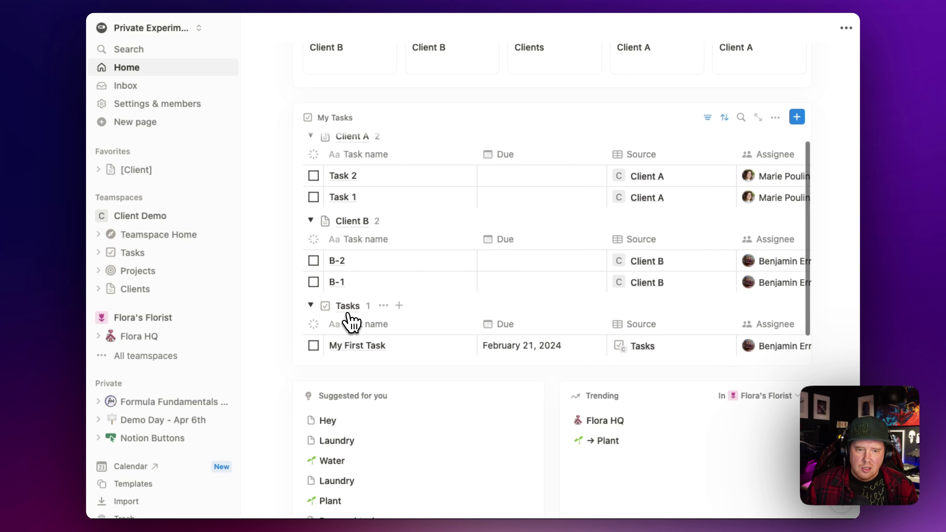
scroll(461, 257, "right", 10)
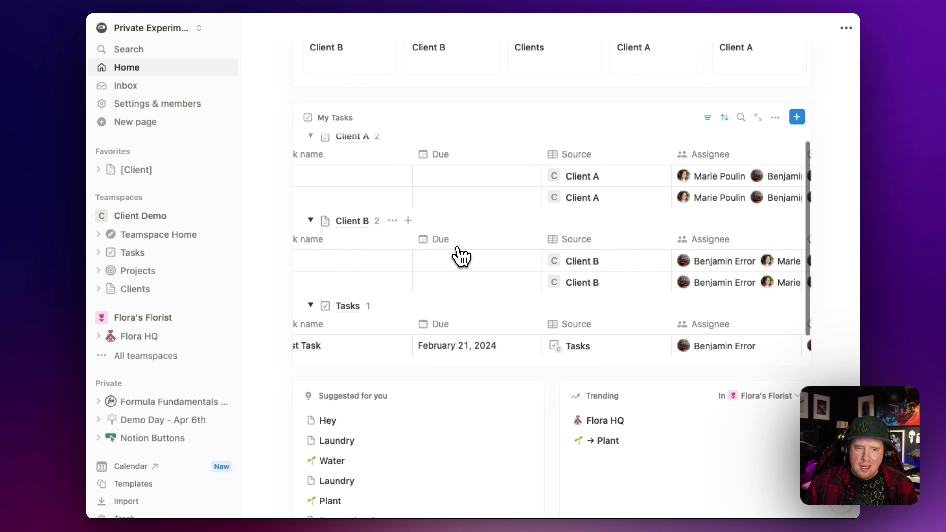
Step: Examine the columns, sort and filters of My Tasks on Home across the Client A, Client B and Tasks groups
scroll(461, 256, "right", 8)
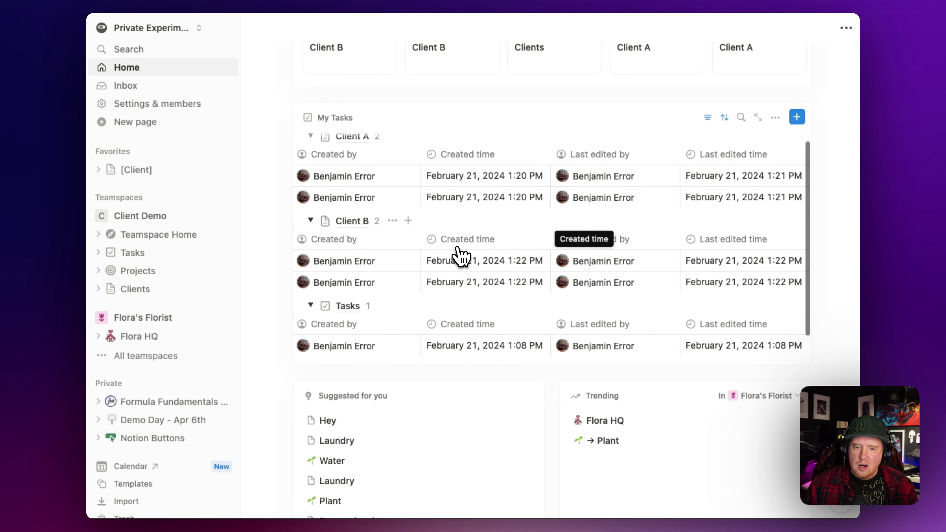
scroll(461, 257, "left", 15)
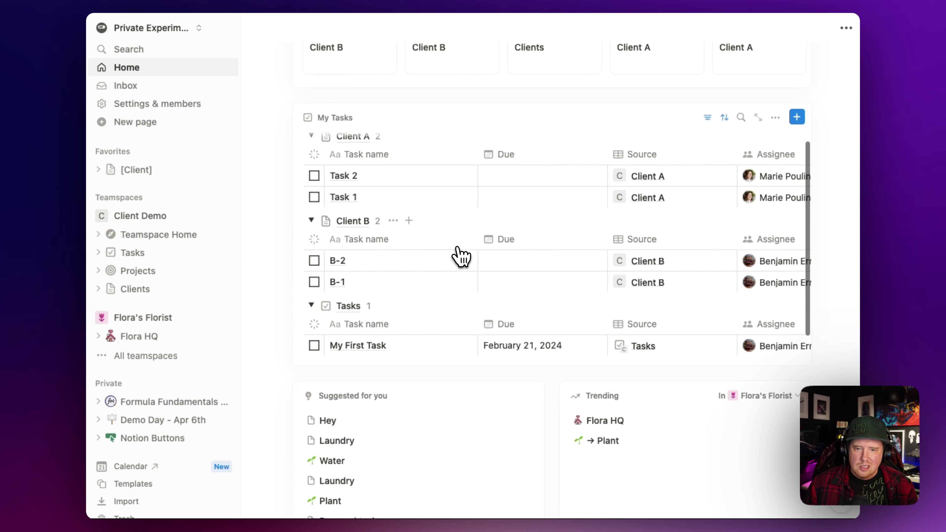
scroll(454, 254, "up", 1)
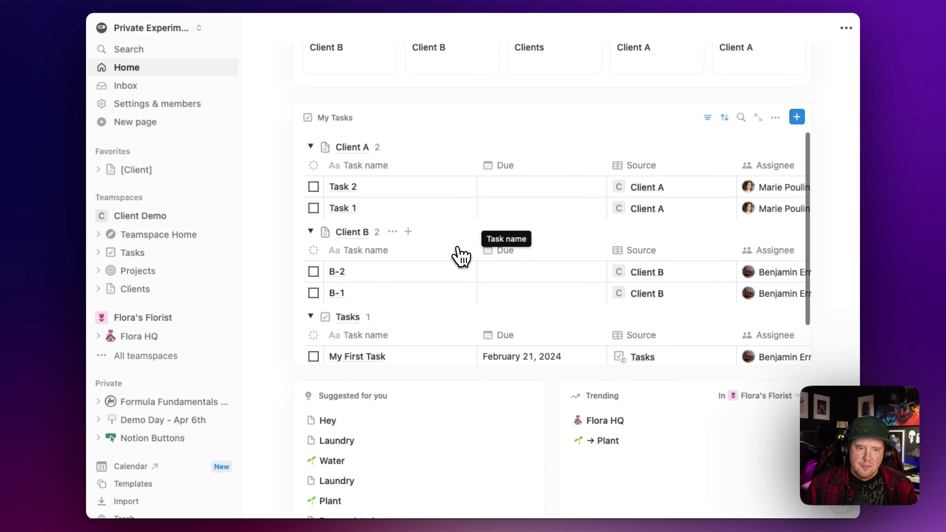
scroll(492, 251, "right", 6)
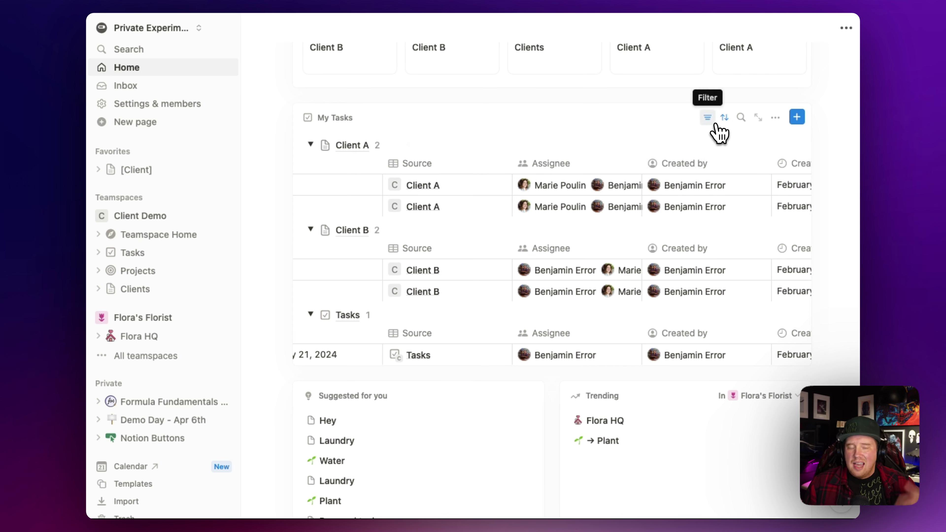
left_click(724, 120)
left_click(710, 121)
left_click(707, 119)
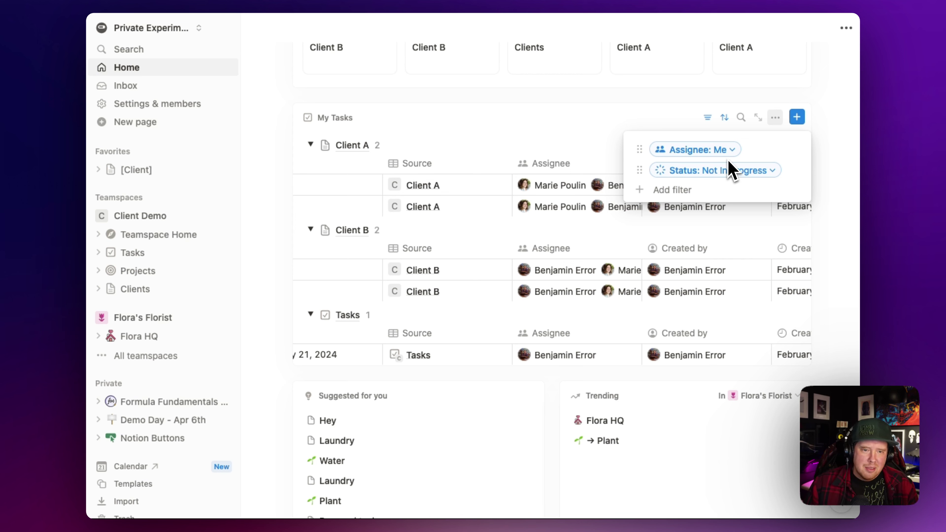
left_click(608, 122)
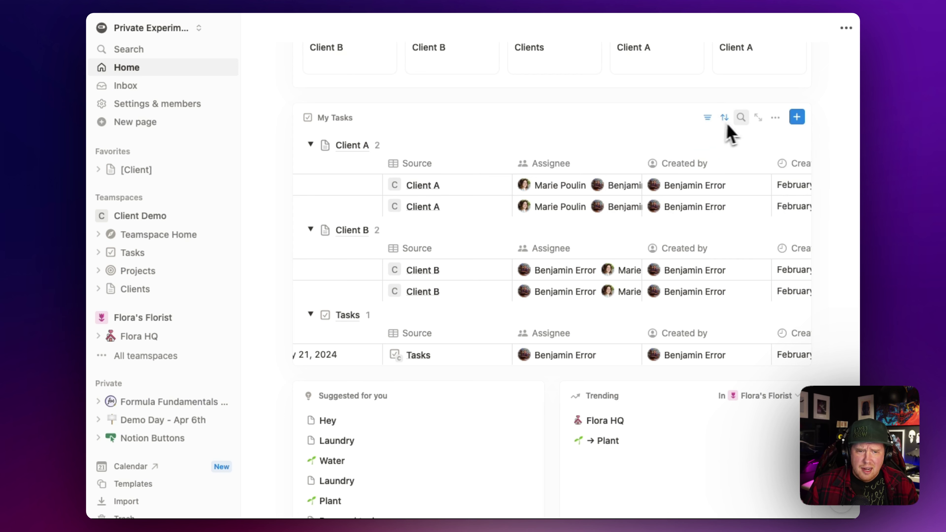
scroll(633, 208, "left", 5)
left_click_drag(587, 249, 473, 228)
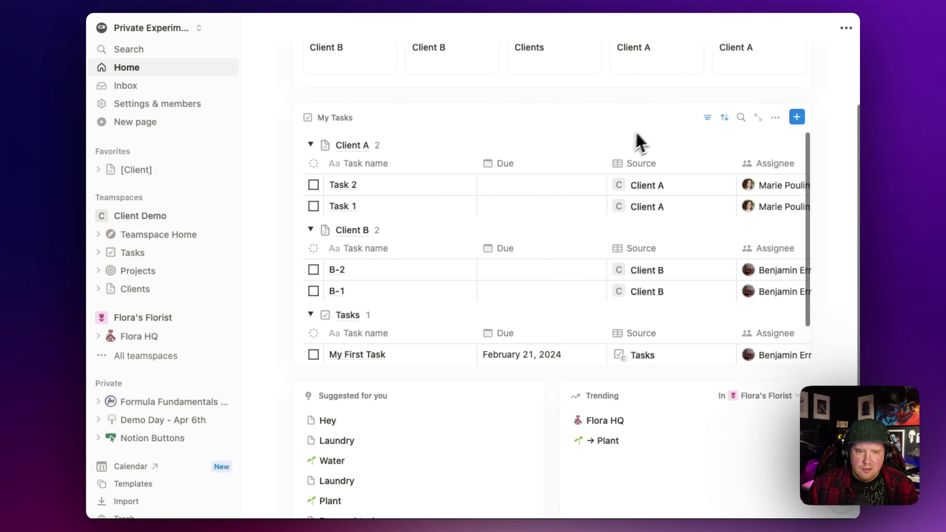
Step: Open My Tasks as a full page, rename its view to Client Work and add it to the favorites
left_click(758, 117)
left_click(359, 85)
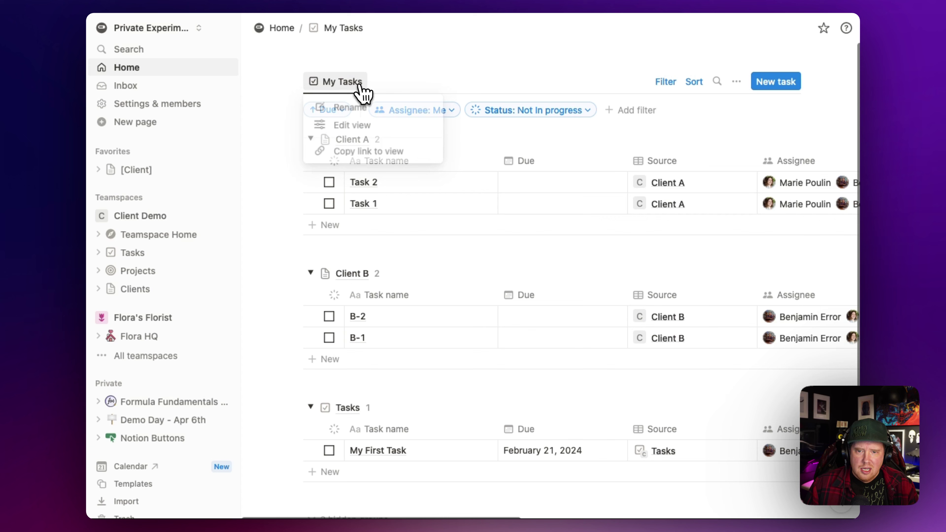
left_click(359, 109)
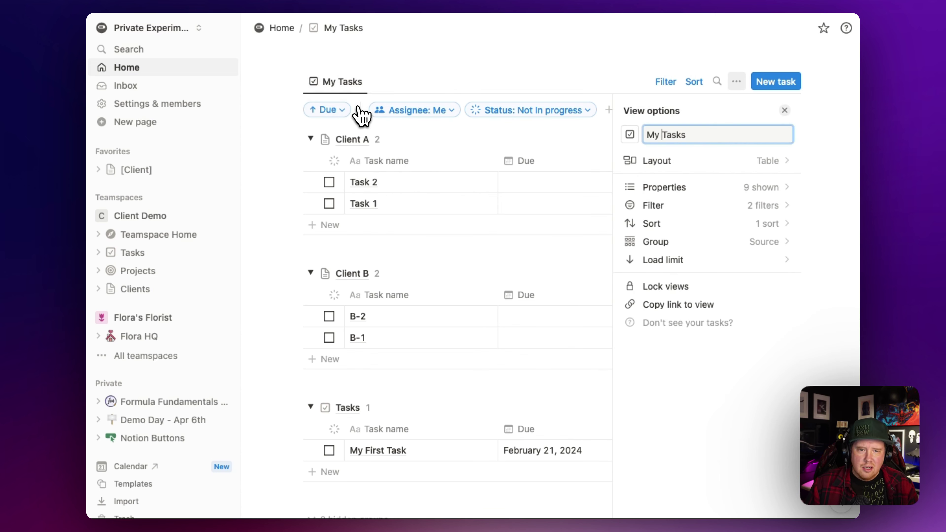
key("super+a")
type("Client")
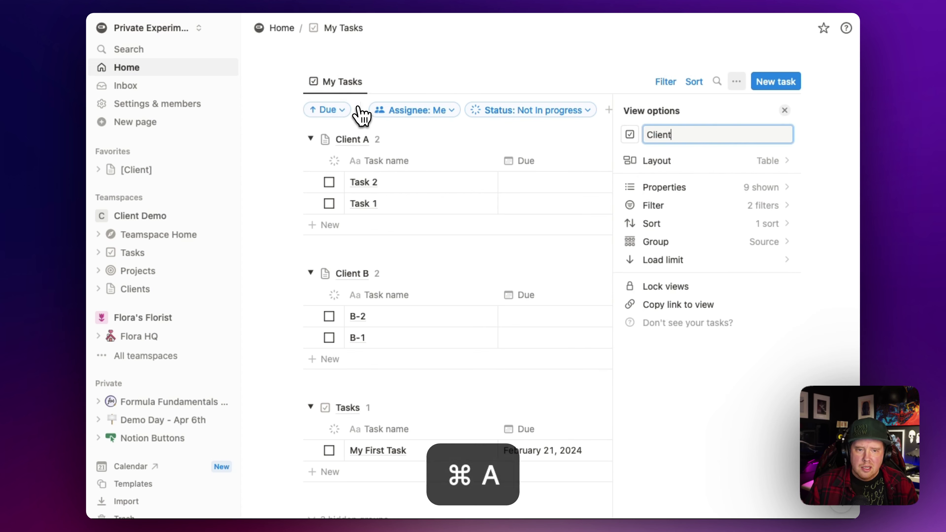
type(" Work")
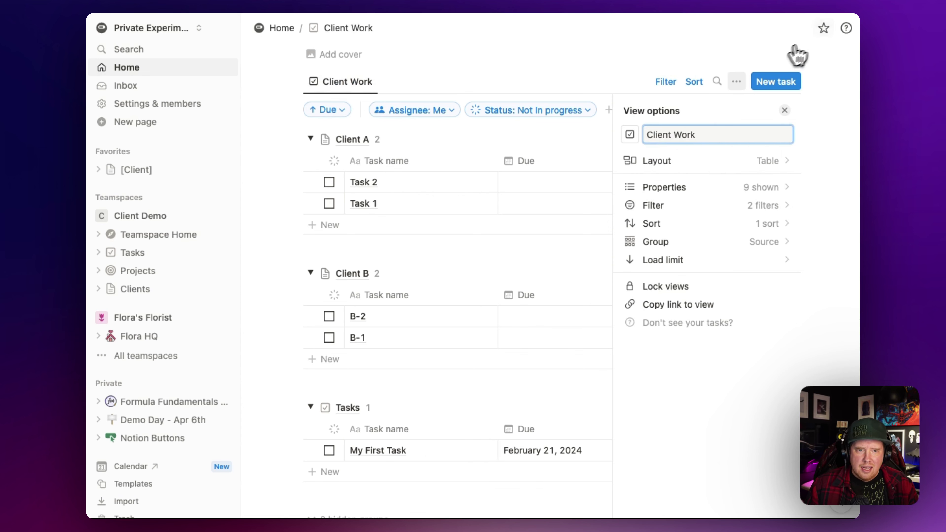
left_click(823, 28)
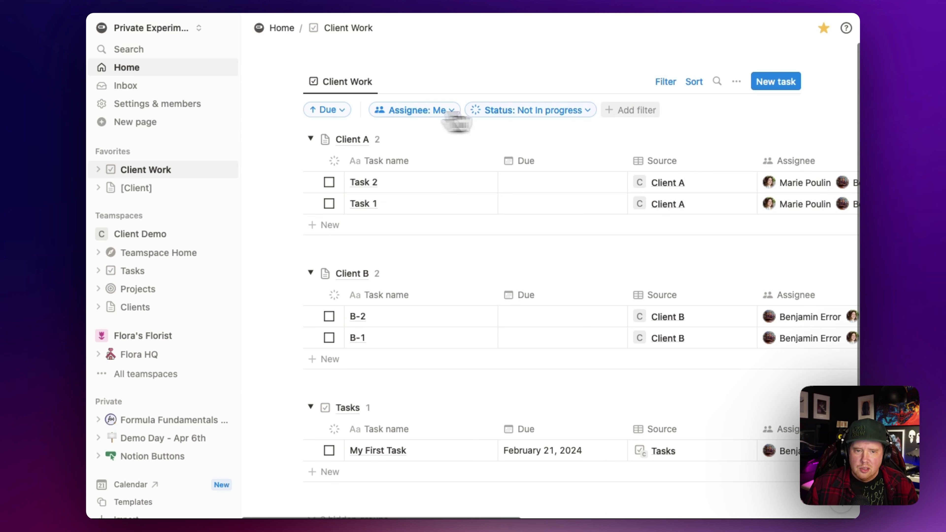
Step: Check which properties Client Work can be filtered by and which columns it shows, and return to Home
left_click(635, 110)
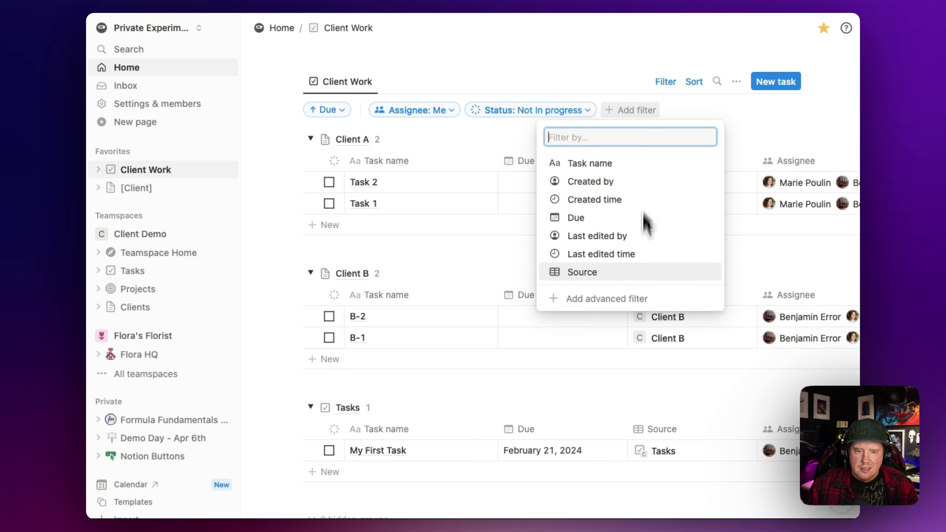
left_click(570, 74)
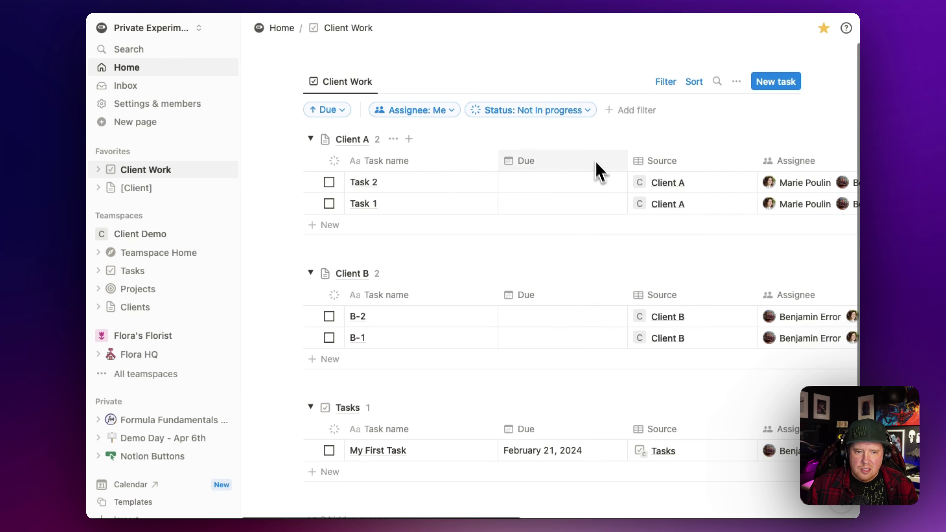
scroll(598, 169, "right", 3)
scroll(616, 196, "right", 10)
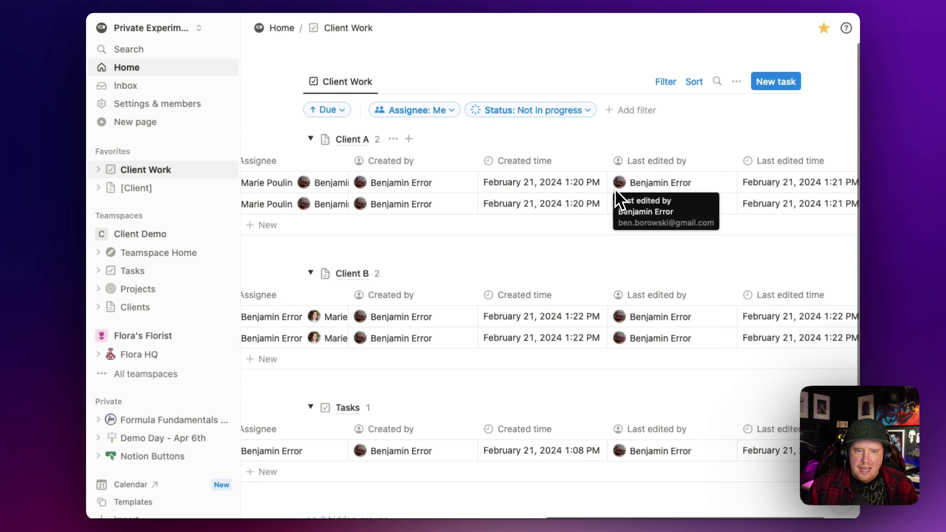
right_click(616, 196)
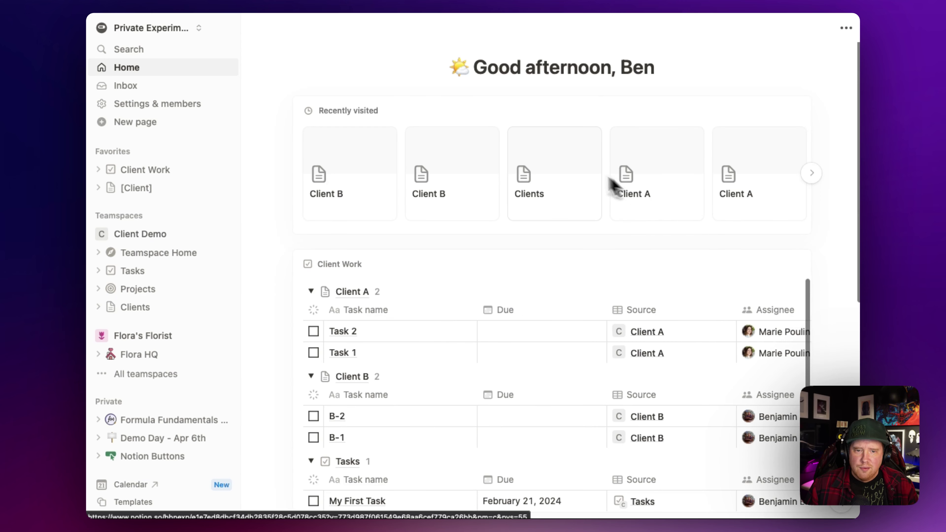
key("super+bracketleft")
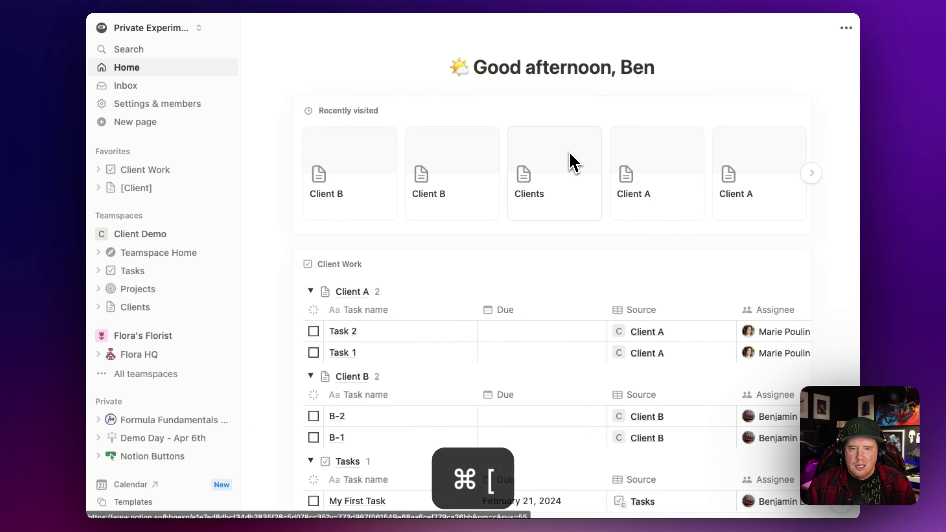
key("super+bracketright")
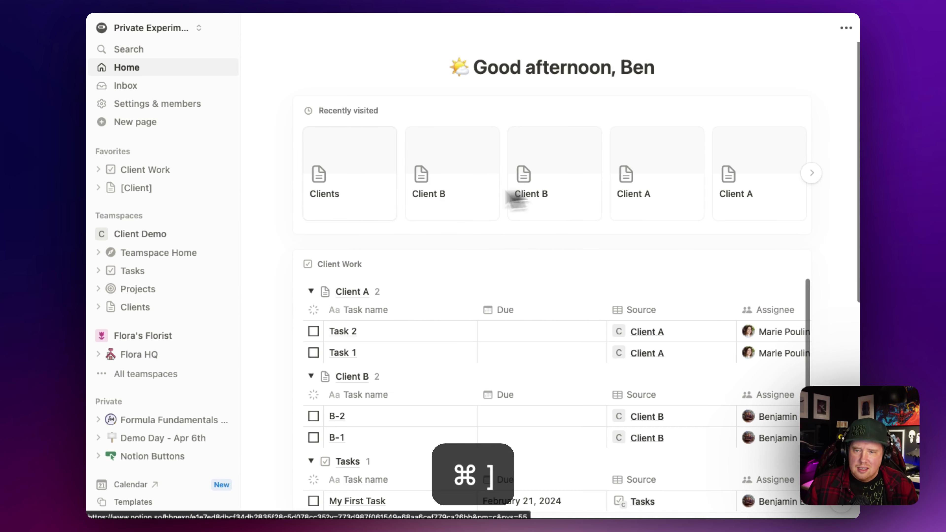
Step: In the favorited Client Work page, set Task 2's due date to February 22, 2024 and Task 1's to February 20, 2024
left_click(167, 172)
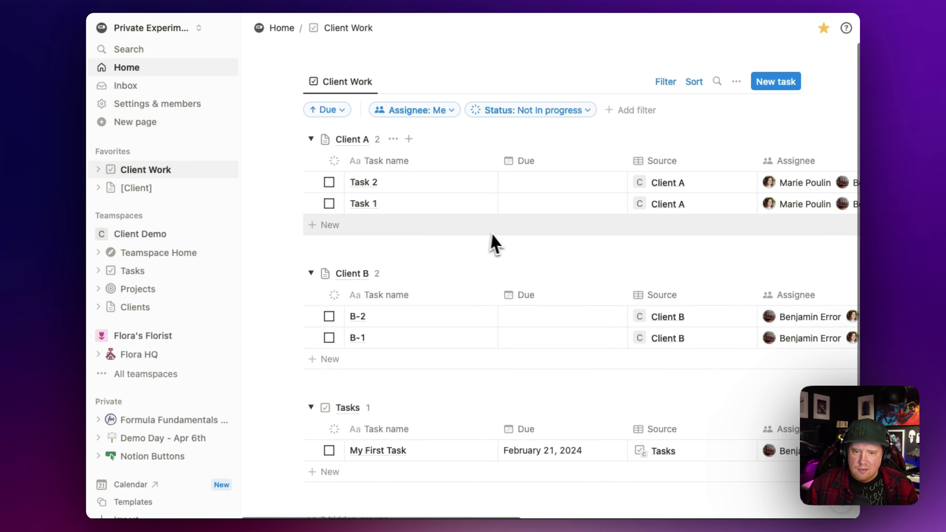
left_click(312, 204)
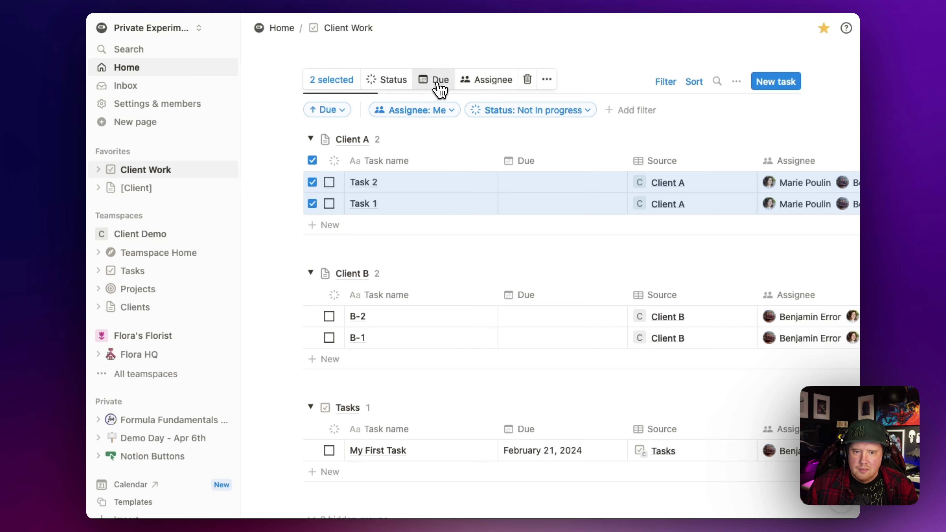
left_click(546, 189)
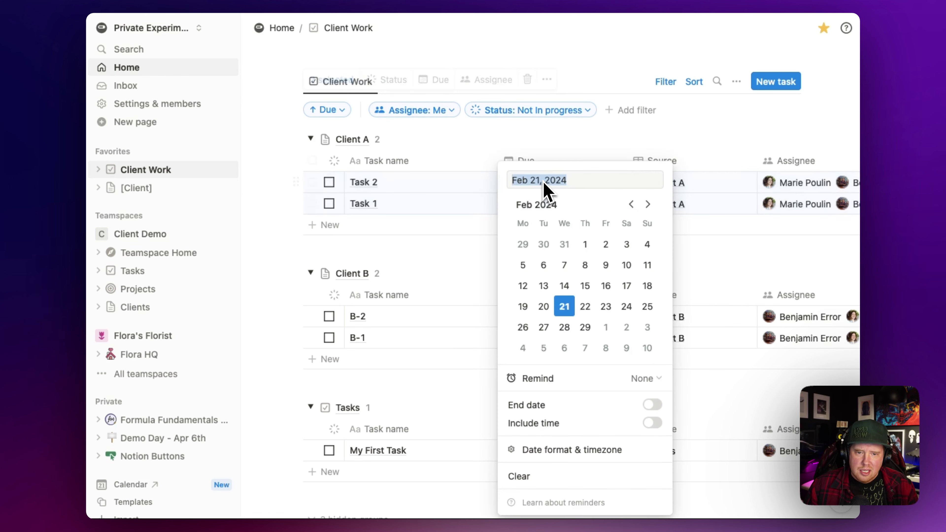
left_click(585, 308)
left_click(552, 186)
left_click(543, 307)
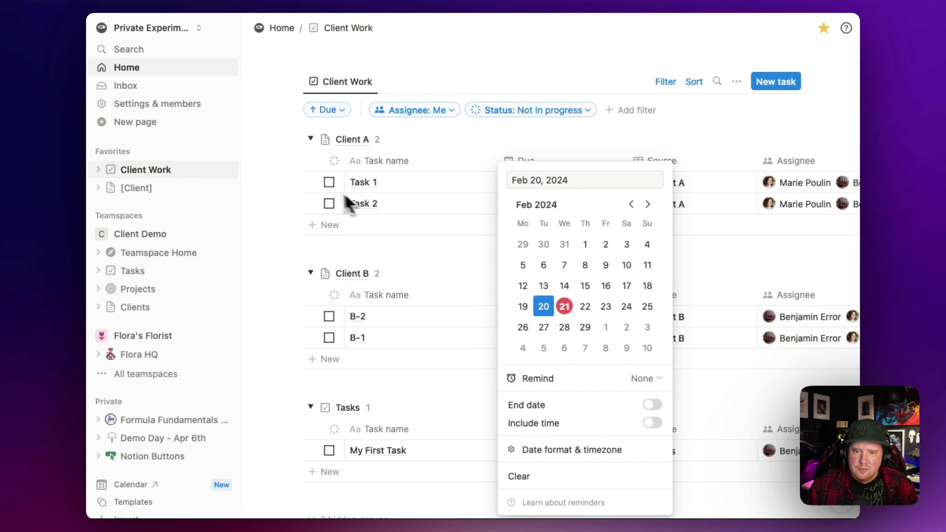
left_click(315, 184)
left_click(312, 182)
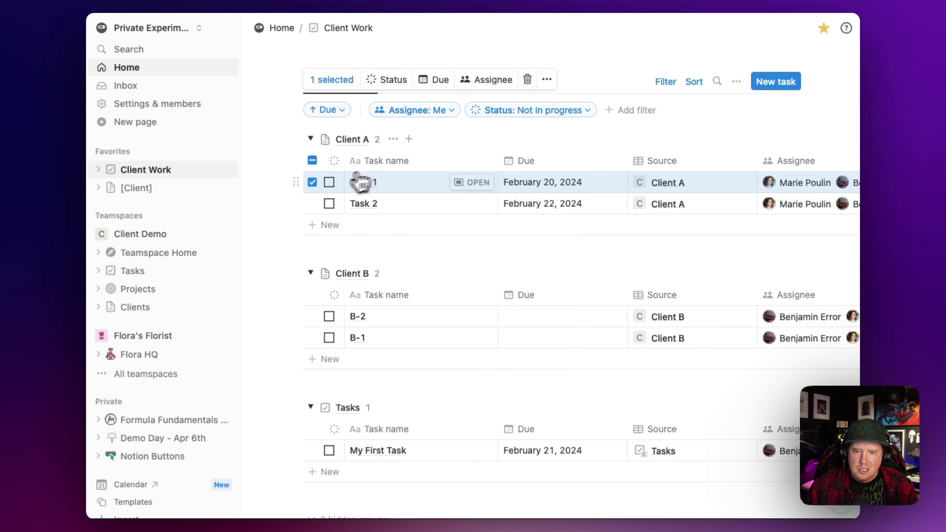
left_click(312, 183)
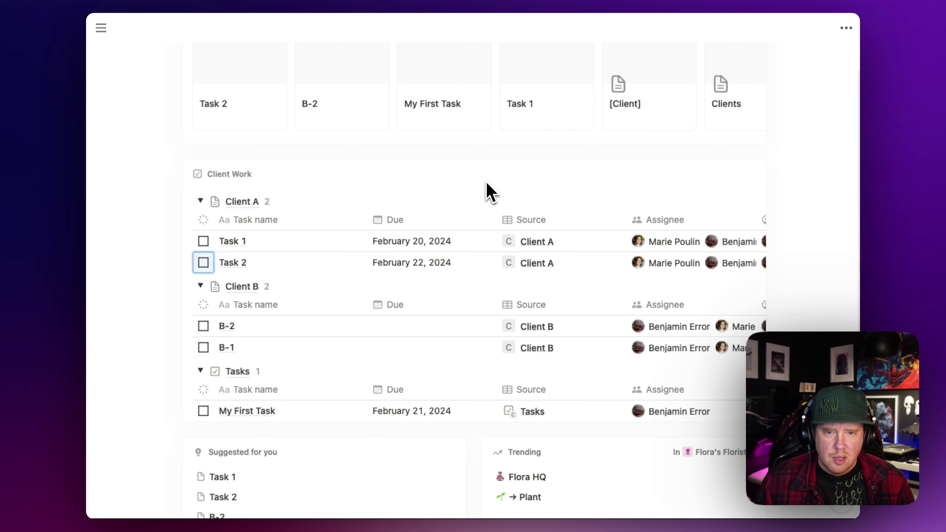
Step: Look through the Client Work table on Home and its list of available properties
scroll(461, 342, "right", 10)
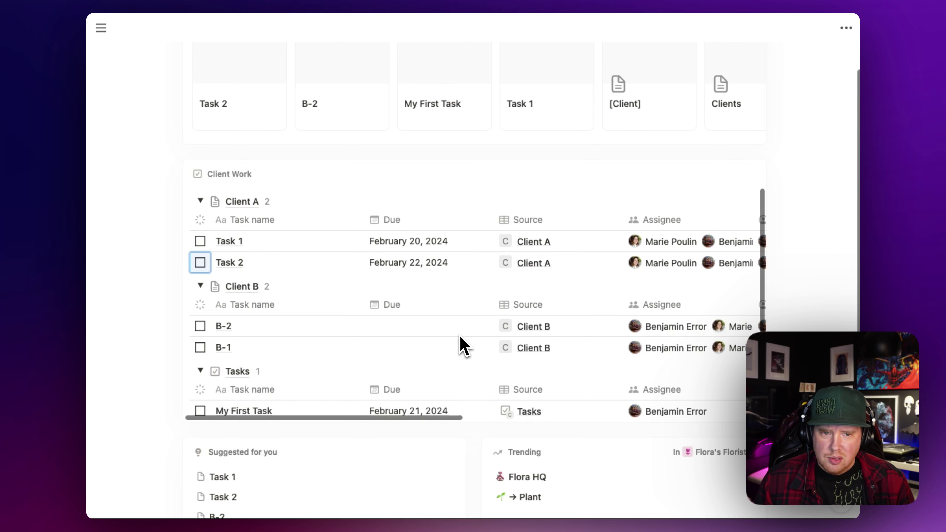
scroll(462, 344, "left", 10)
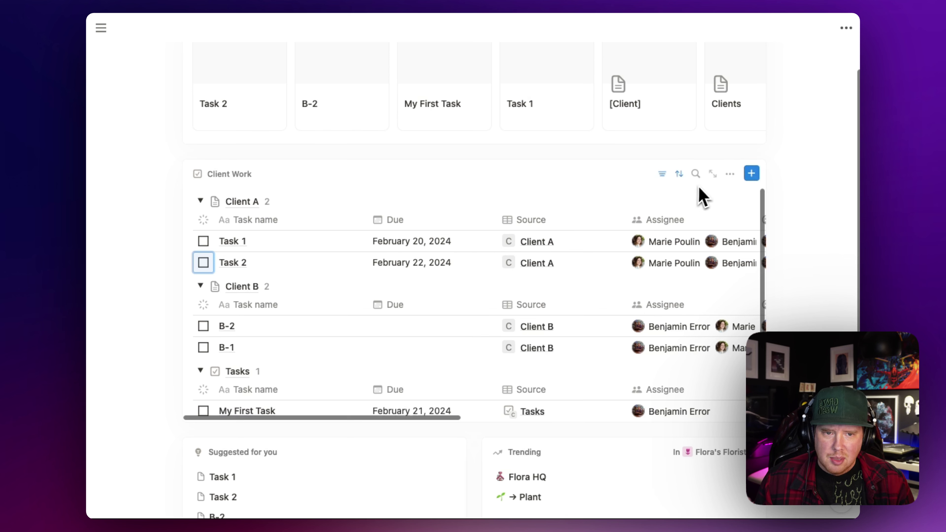
left_click(730, 175)
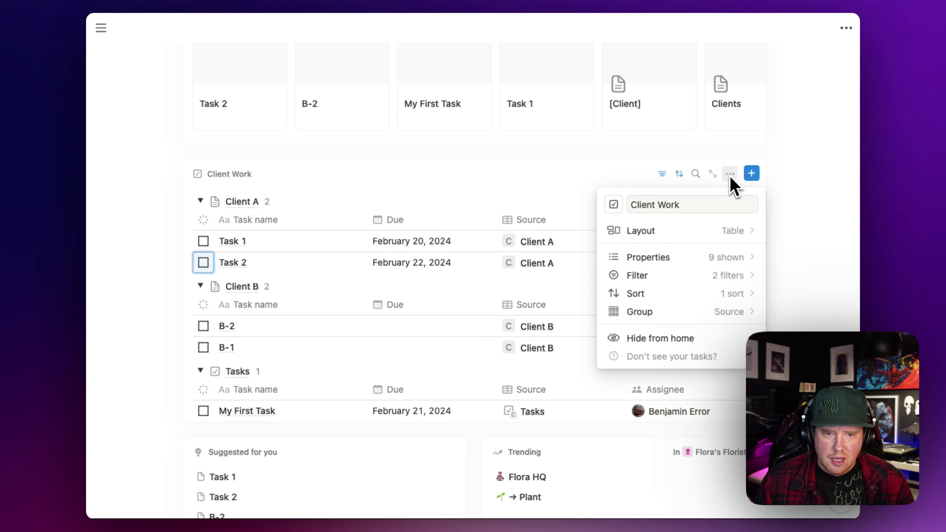
left_click(706, 258)
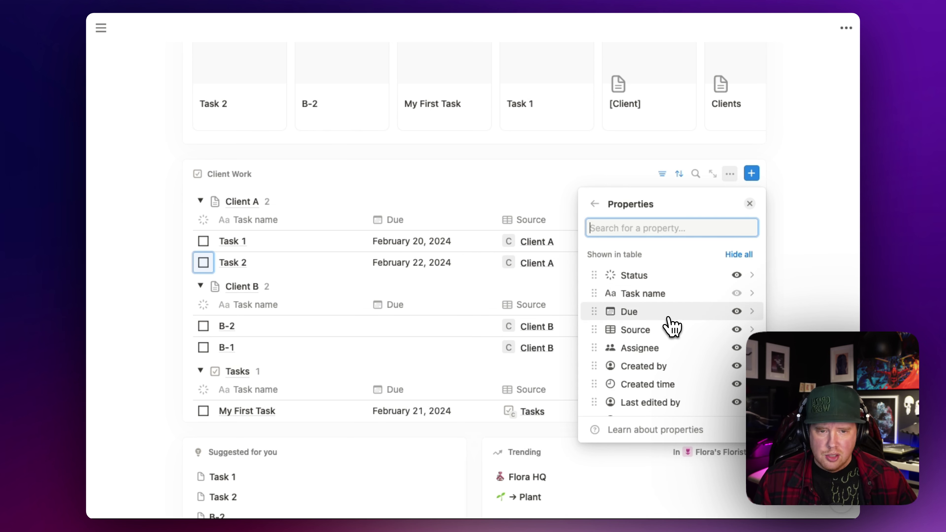
scroll(670, 328, "down", 2)
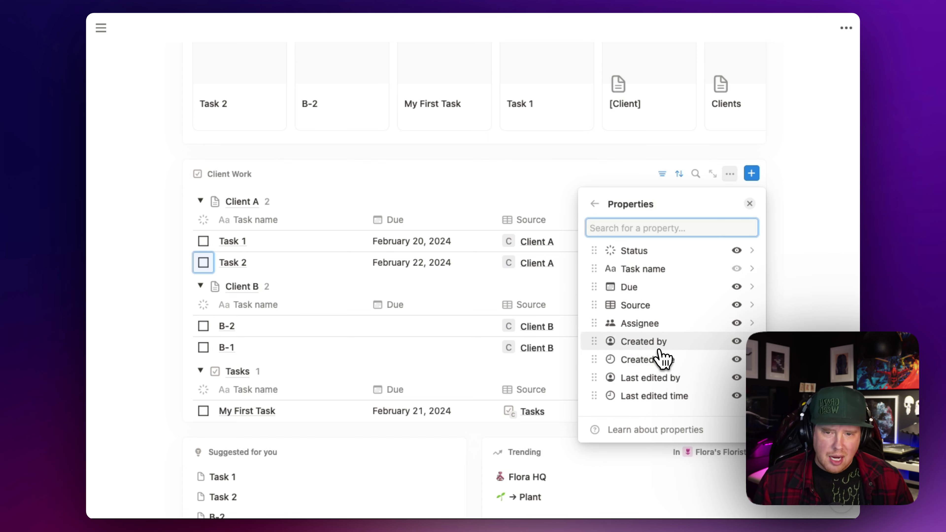
left_click(401, 208)
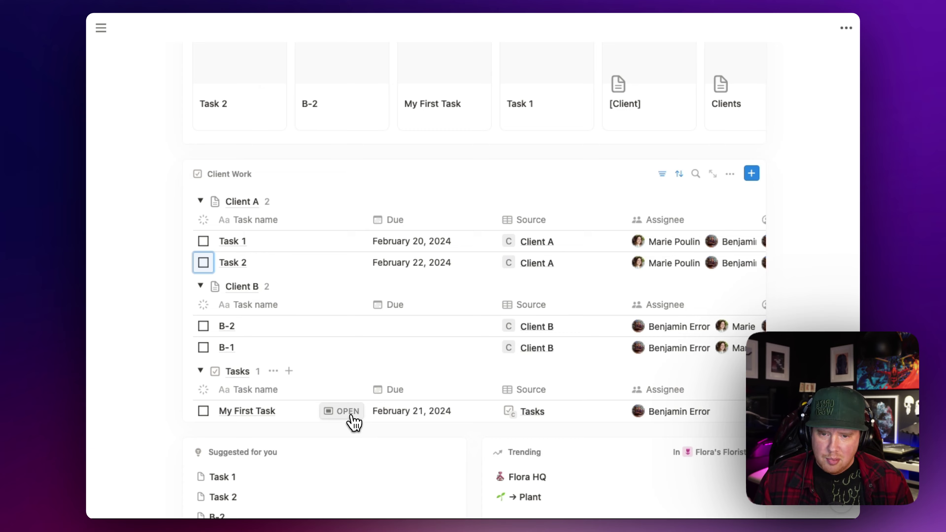
Step: Open My First Task from Client Work, inspect its properties and formula, and return to the task table
left_click(350, 412)
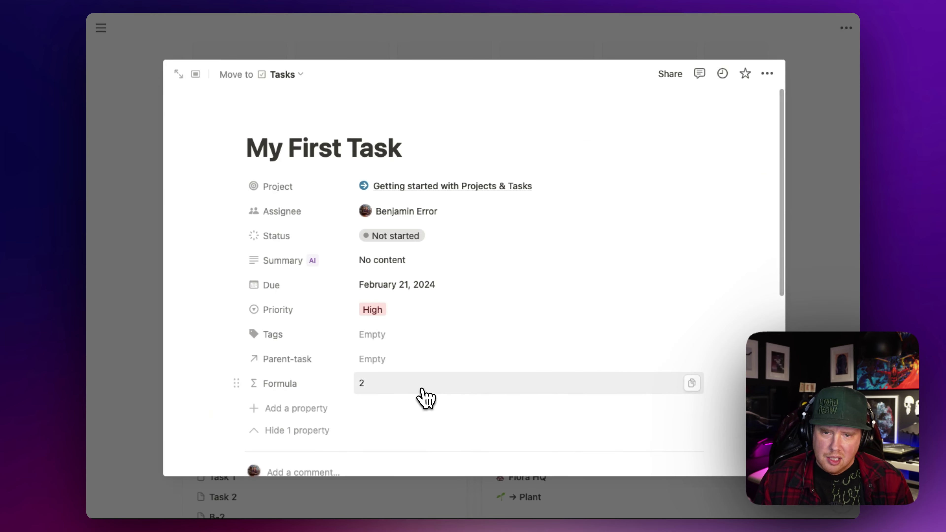
left_click(420, 390)
left_click(328, 393)
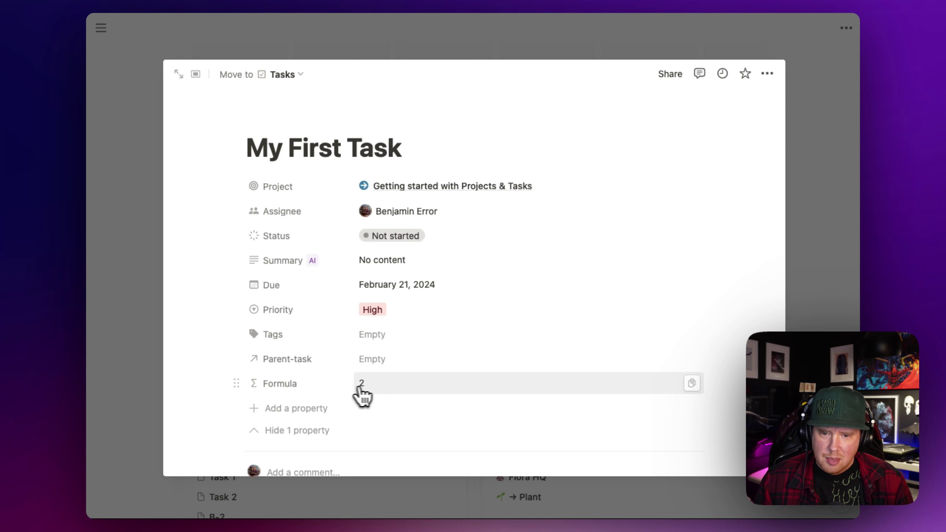
left_click(372, 388)
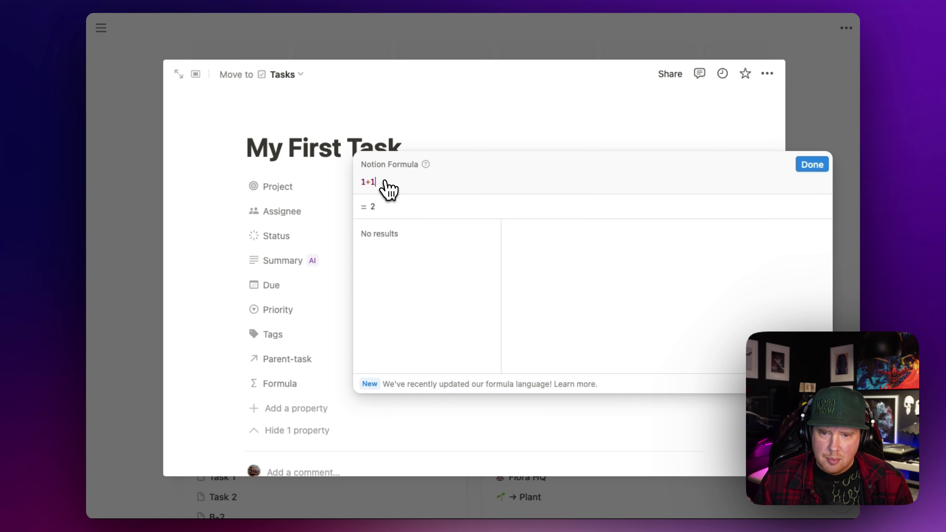
left_click(811, 165)
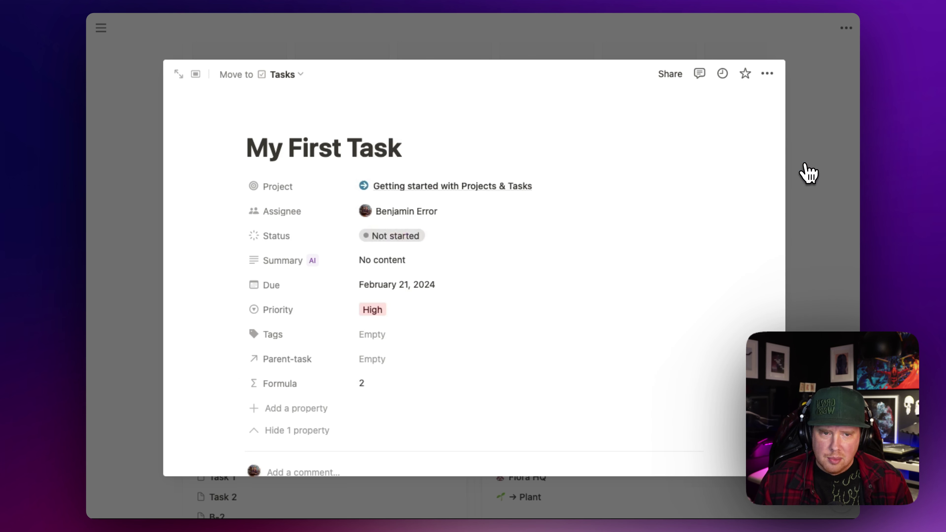
left_click(832, 181)
scroll(449, 410, "down", 1)
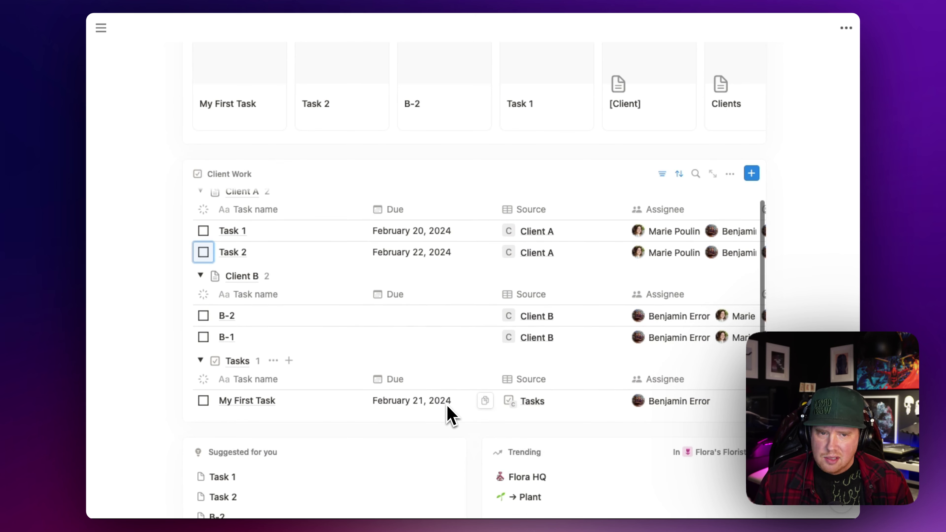
Step: Hide the Created by, Created time, Last edited by and Last edited time properties in the Client Work table, keeping Assignee shown
scroll(448, 409, "up", 2)
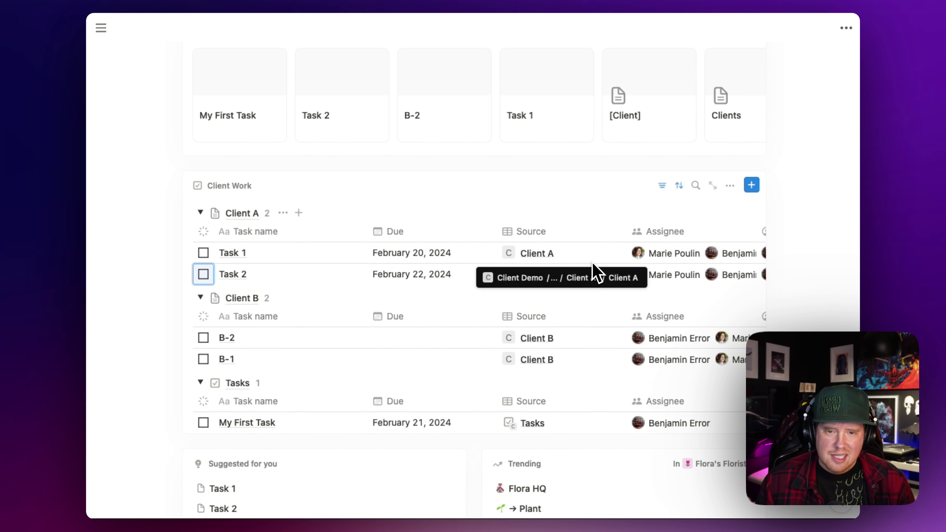
scroll(595, 272, "right", 10)
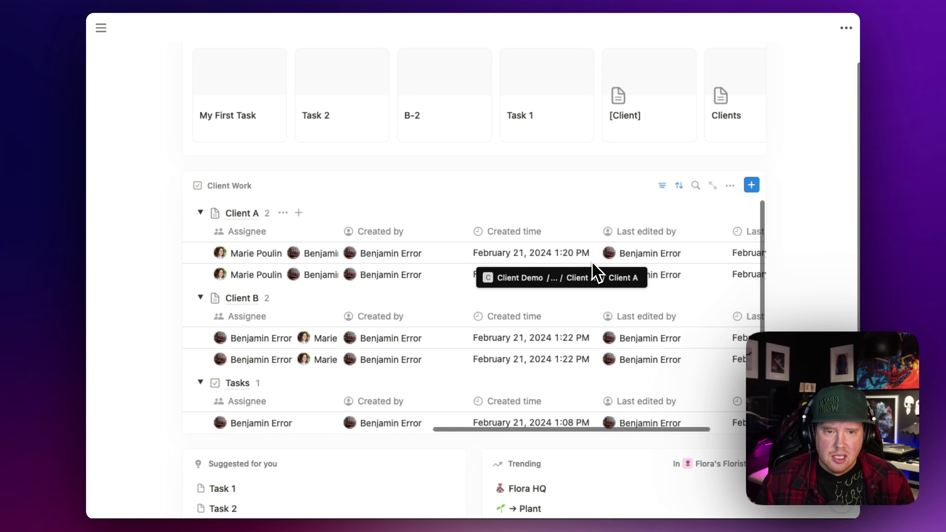
left_click(729, 186)
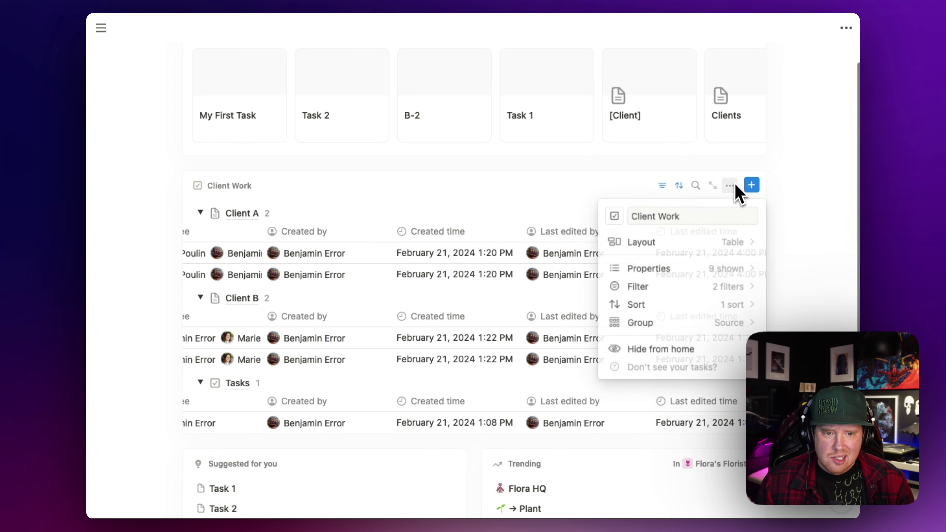
left_click(699, 270)
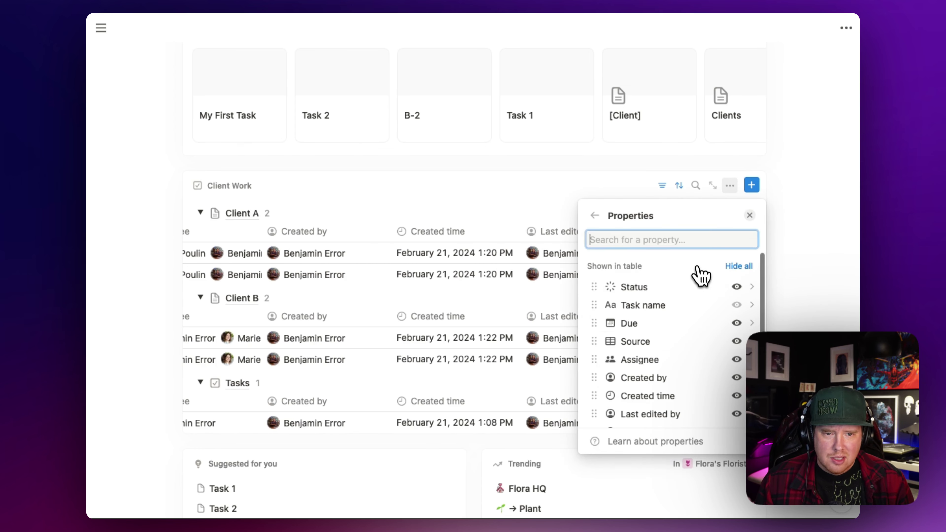
left_click(736, 359)
left_click(737, 360)
left_click(737, 359)
left_click(737, 360)
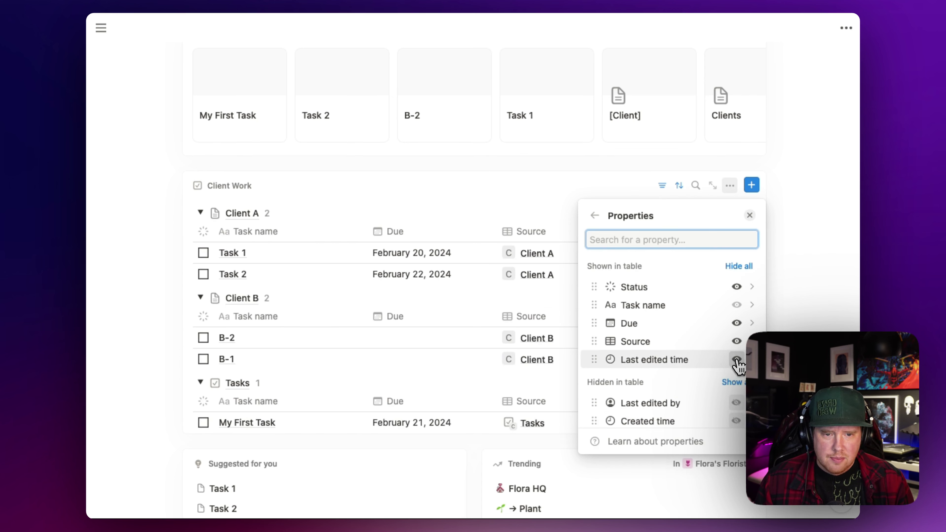
left_click(737, 360)
scroll(737, 384, "down", 3)
left_click(736, 405)
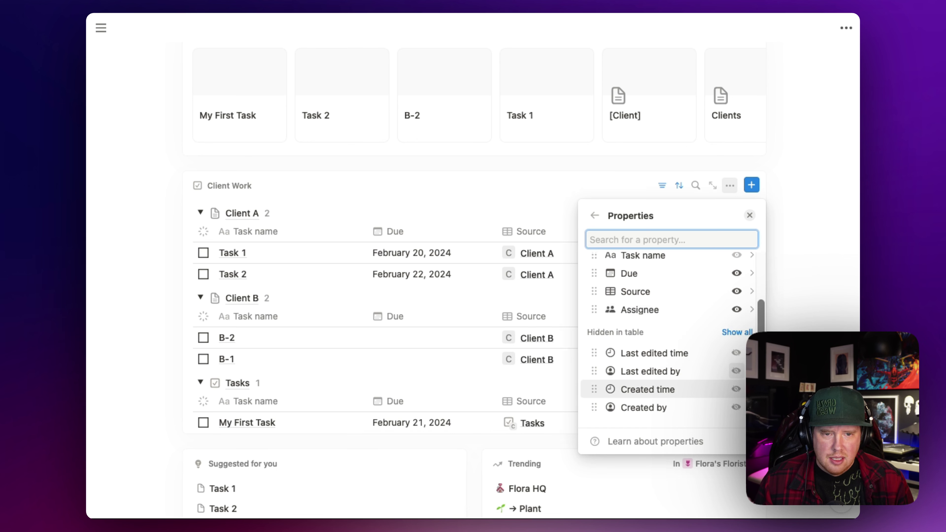
key("Escape")
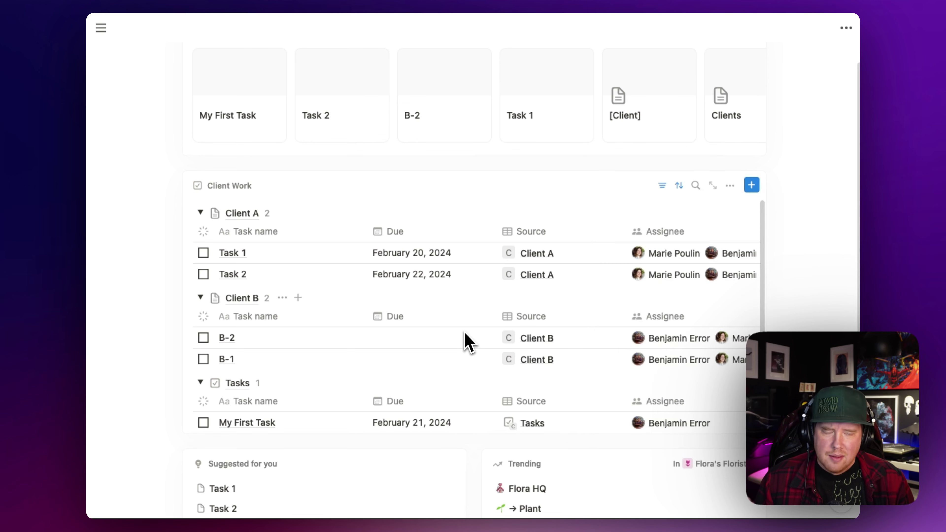
Step: Change the Client Work view's layout from a table to a board
left_click(729, 185)
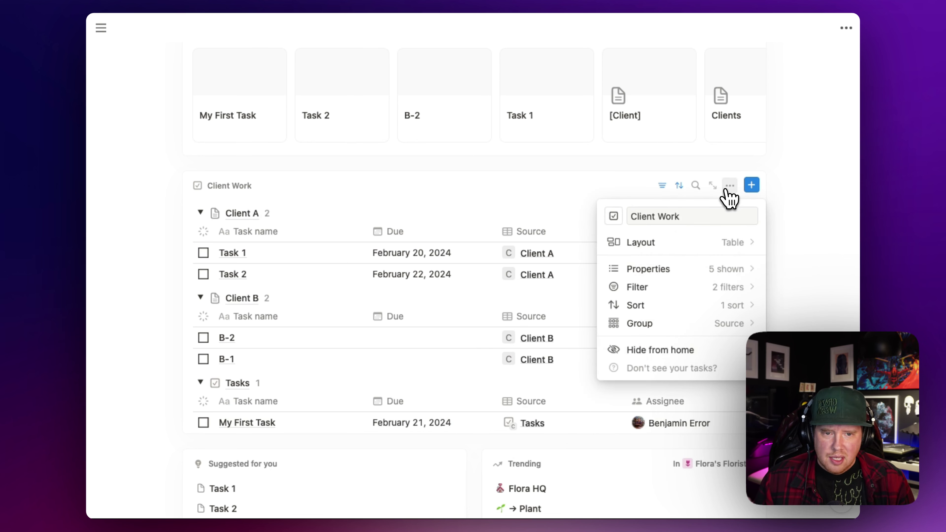
left_click(693, 246)
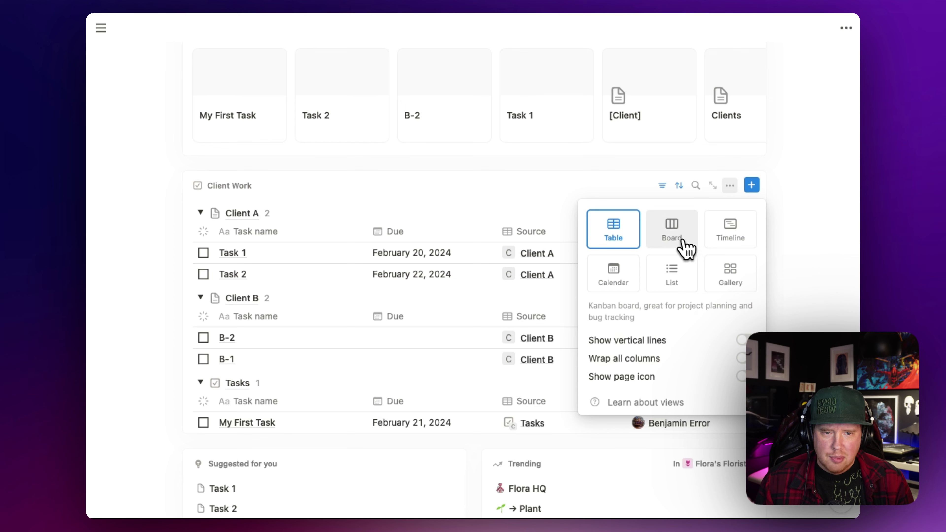
left_click(678, 242)
left_click(779, 260)
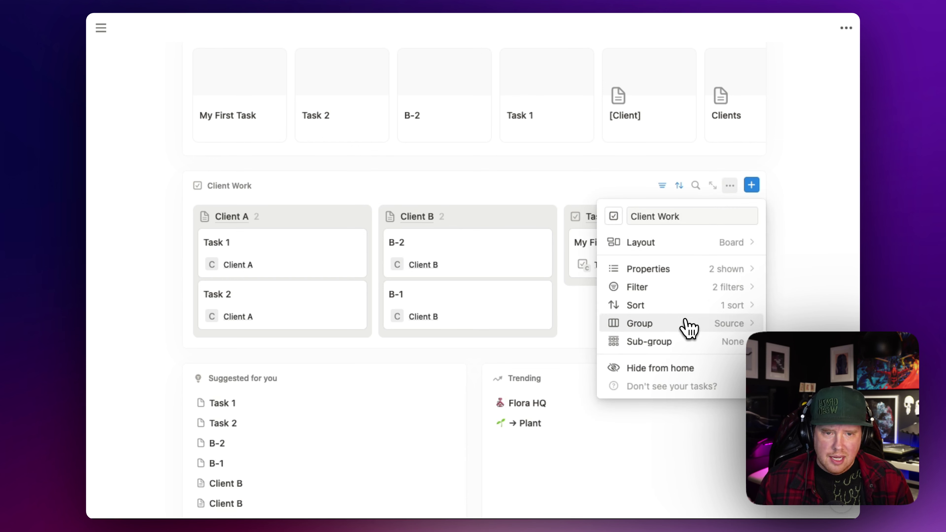
Step: Group the Client Work board by Status
left_click(686, 324)
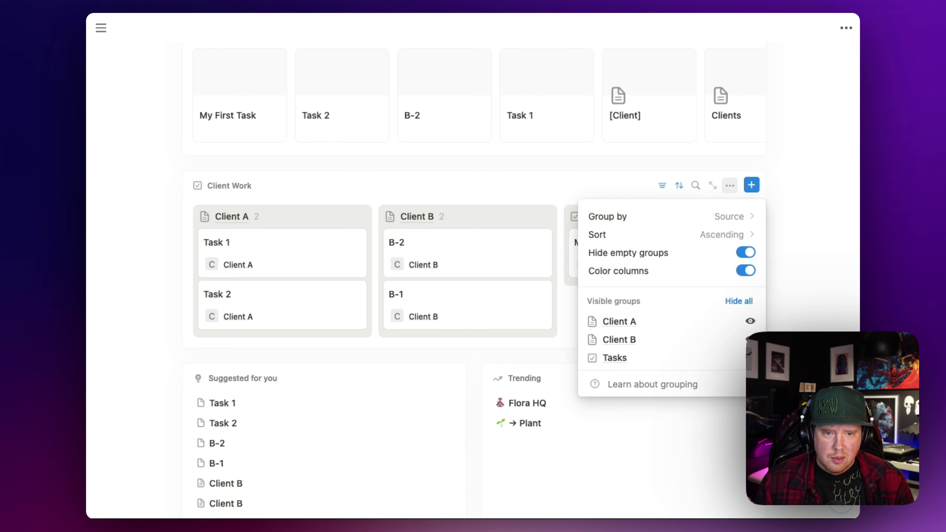
left_click(720, 228)
left_click(629, 387)
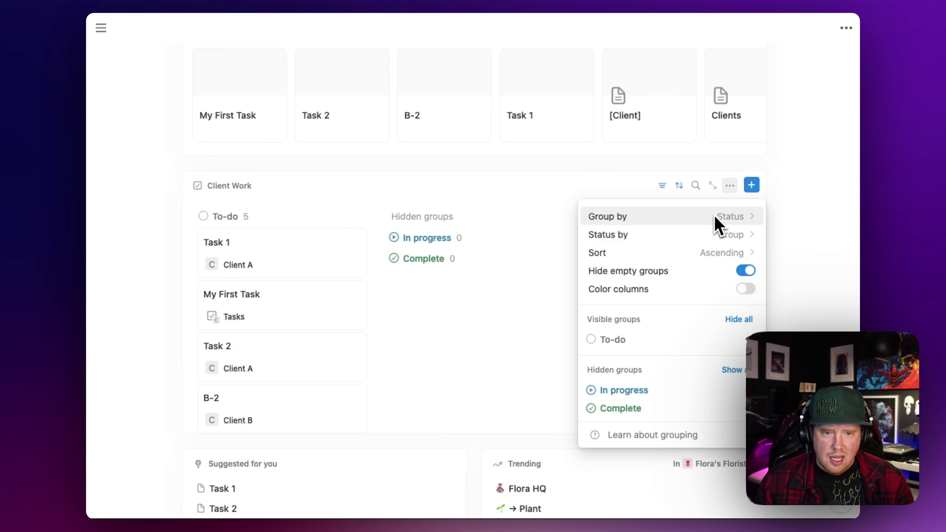
left_click(763, 233)
Step: Sub-group the Client Work board by Source and look through the client sections
left_click(730, 186)
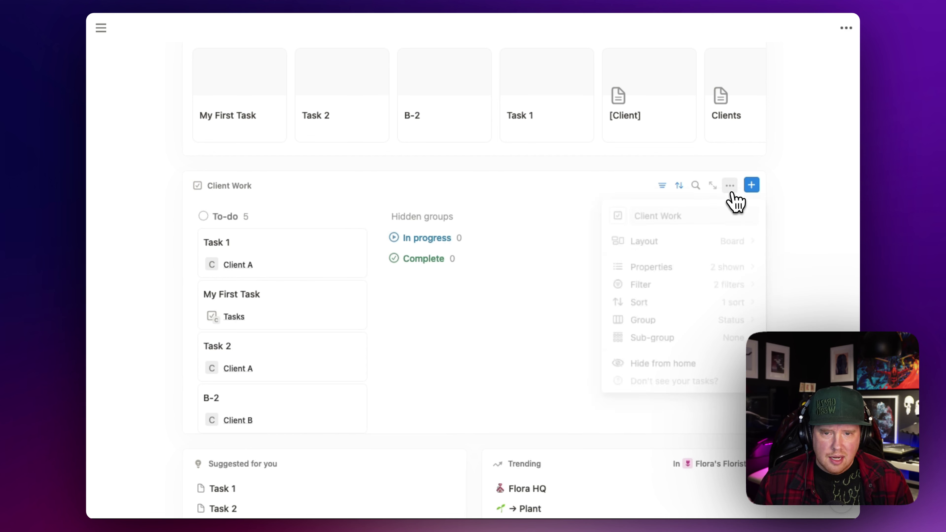
left_click(720, 340)
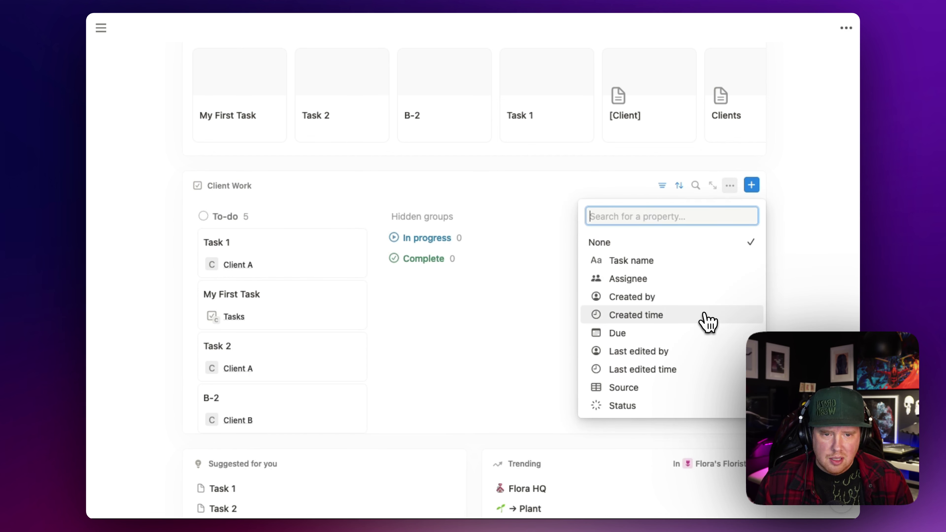
left_click(684, 388)
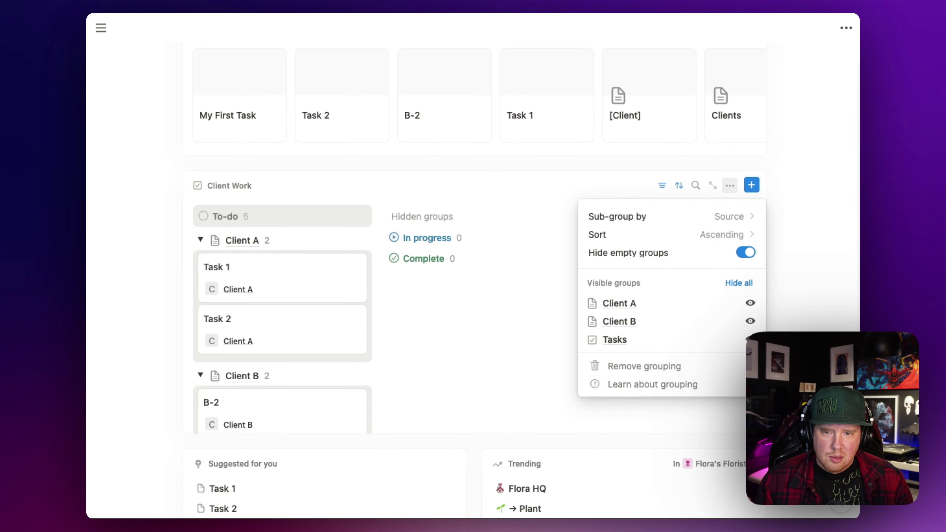
key("Escape")
scroll(488, 357, "down", 1)
scroll(486, 358, "up", 2)
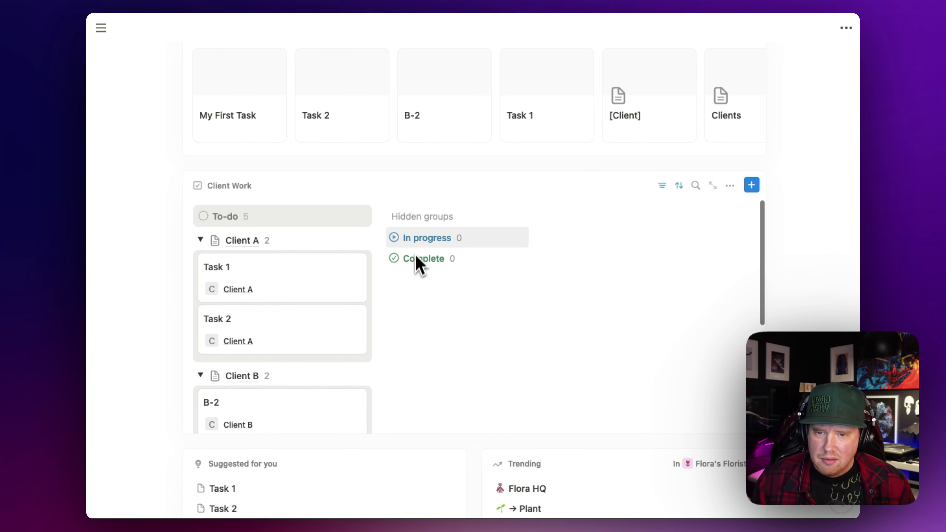
scroll(247, 301, "down", 1)
scroll(245, 306, "down", 2)
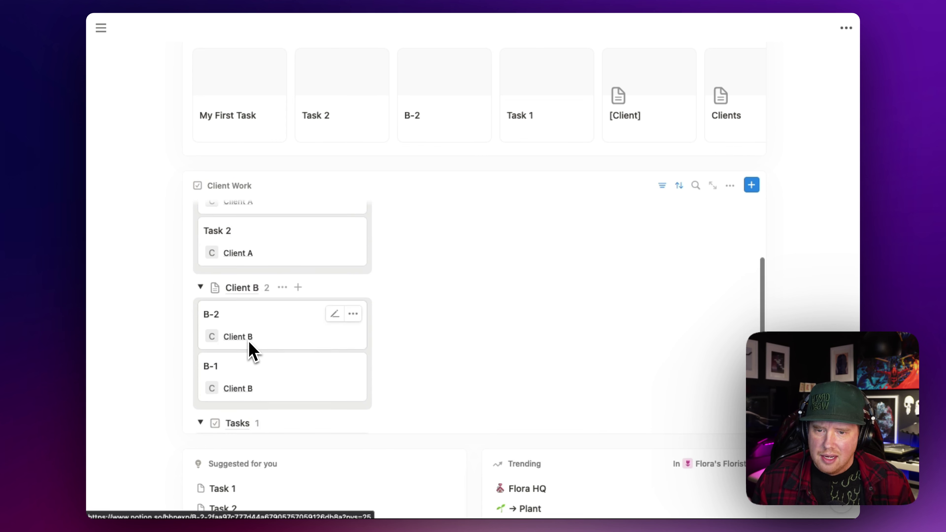
scroll(250, 350, "up", 1)
scroll(250, 352, "up", 2)
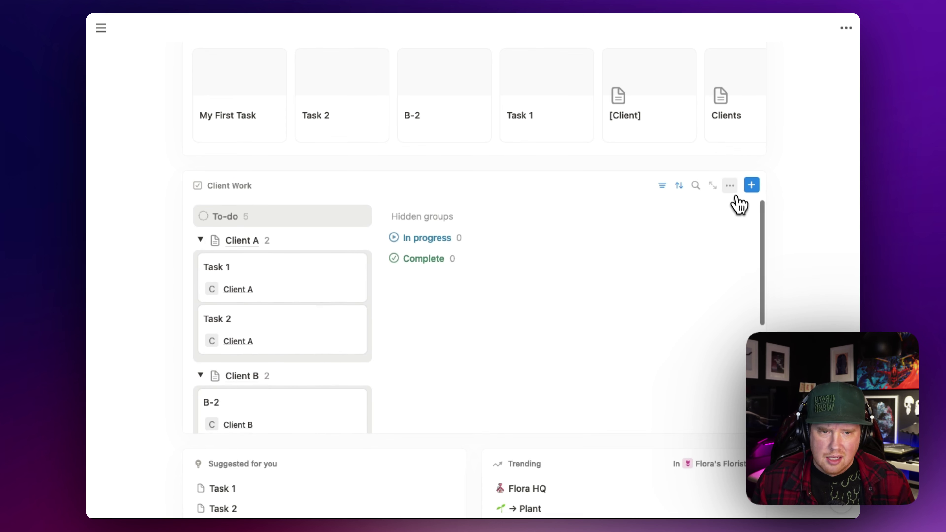
Step: Turn on coloured columns for the Client Work board and stop hiding its empty status groups
left_click(729, 186)
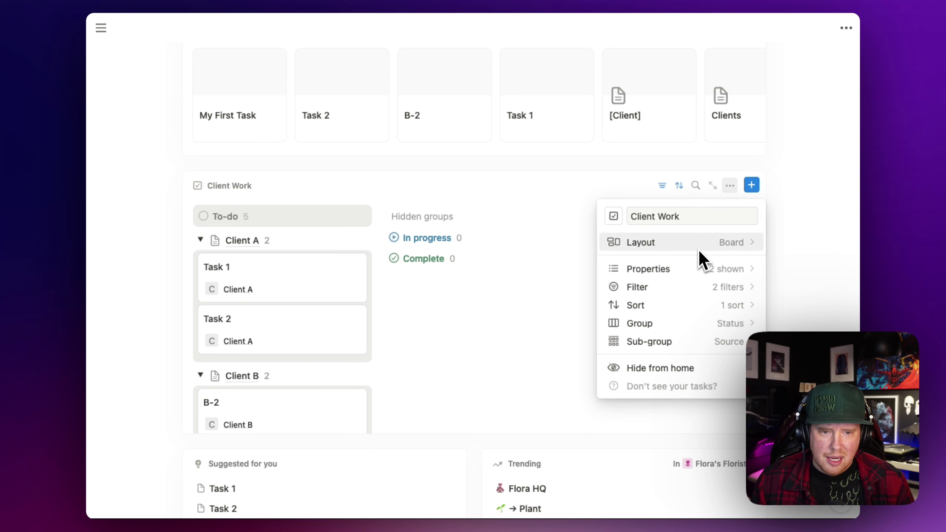
left_click(688, 322)
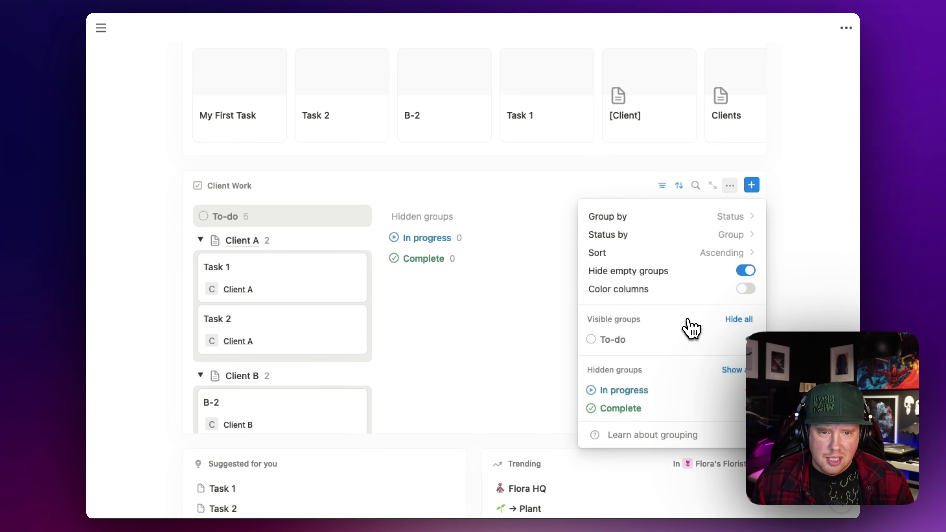
left_click(745, 289)
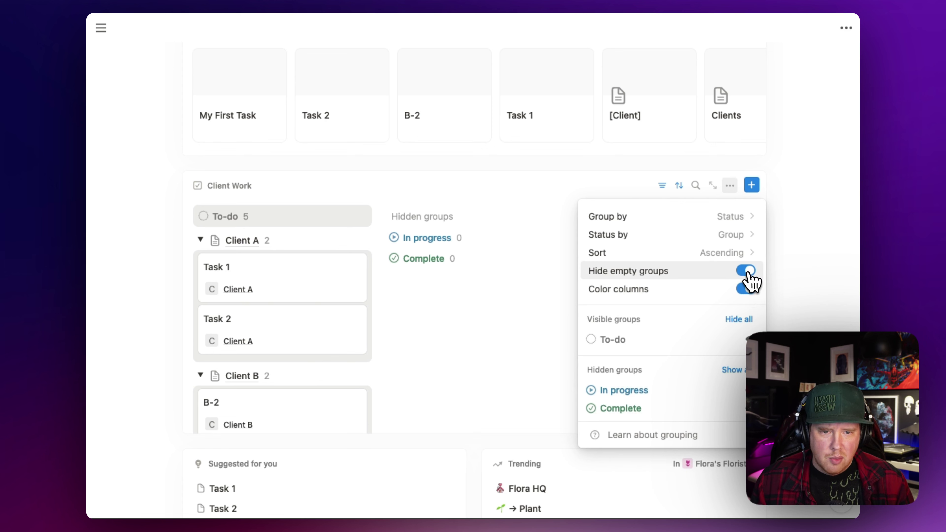
left_click(746, 271)
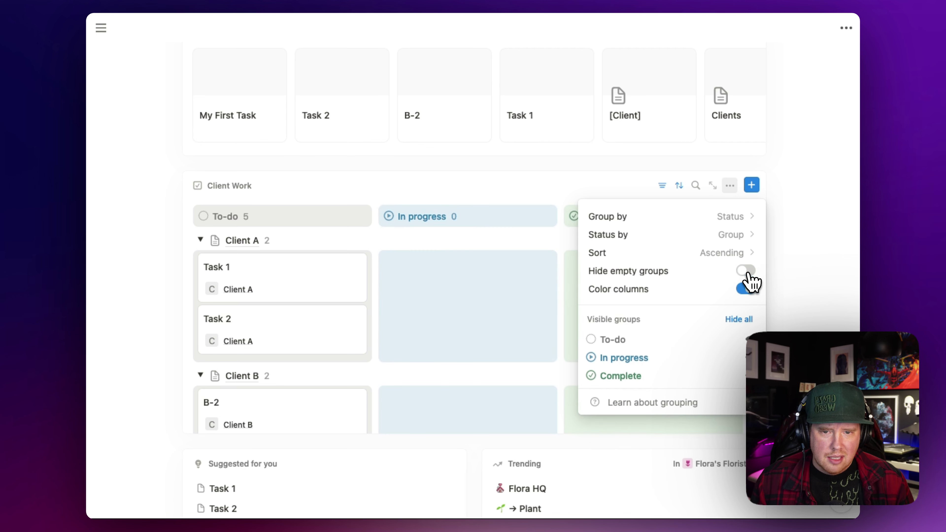
left_click(799, 290)
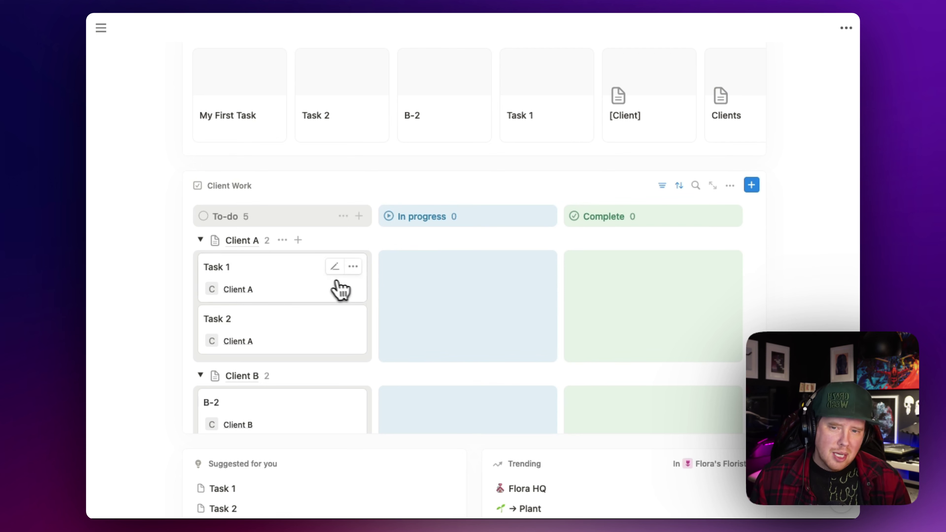
Step: Try to move Client A's Task 1 card from To-do to In progress directly on the board
left_click_drag(292, 279, 454, 281)
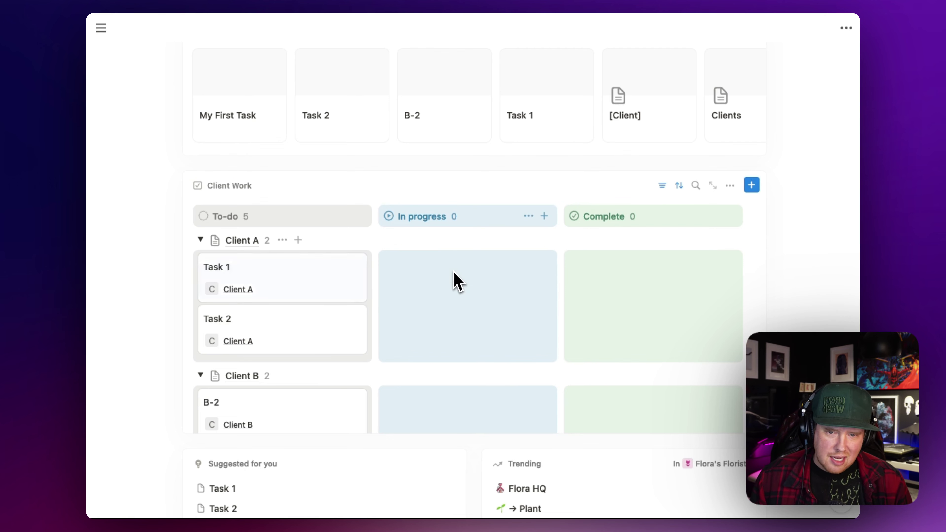
left_click_drag(300, 278, 484, 283)
left_click(261, 290)
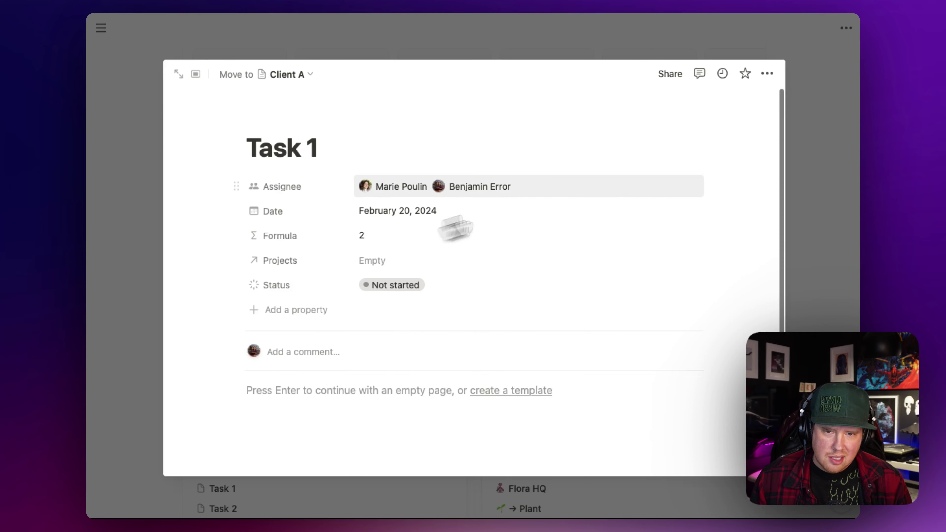
left_click(810, 216)
left_click_drag(298, 281, 444, 225)
Step: Open Client A's Task 1, set its status to In progress, and return to the board
left_click(288, 293)
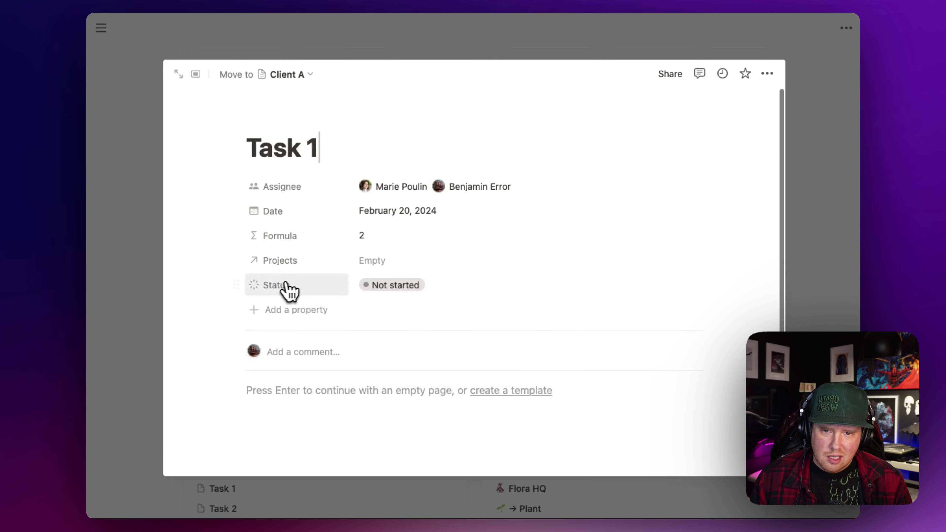
left_click(400, 285)
left_click(418, 372)
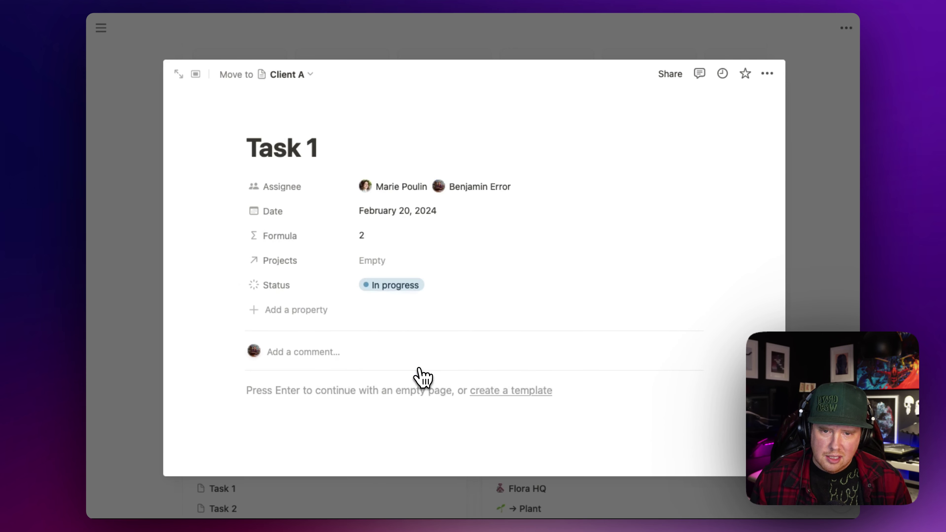
left_click(809, 317)
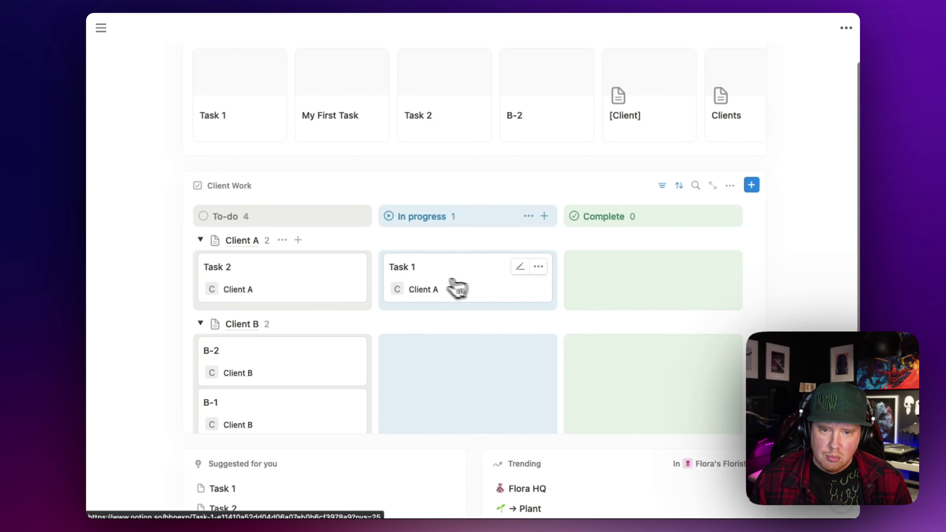
Step: Try to move Task 1's card to Complete on the board, and open the Status filter of Client Work to check its options
left_click_drag(436, 285, 623, 281)
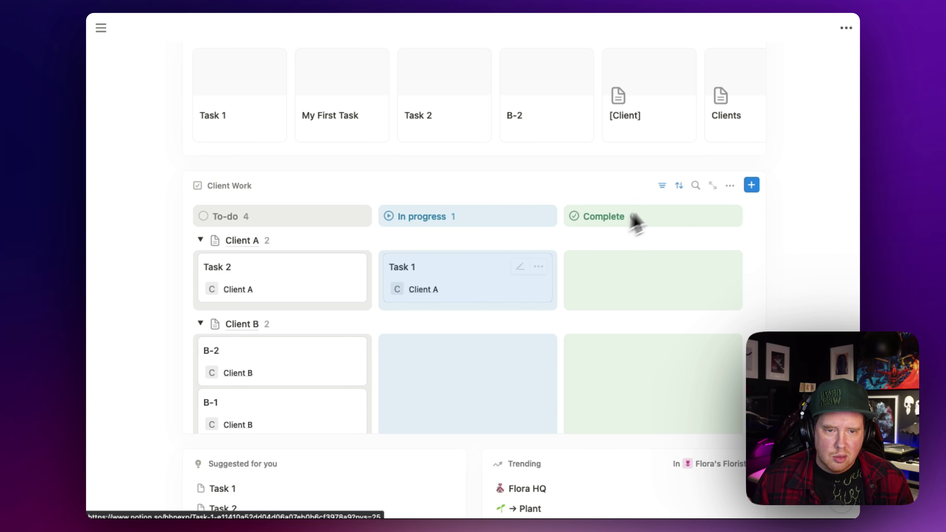
left_click(661, 187)
left_click(647, 241)
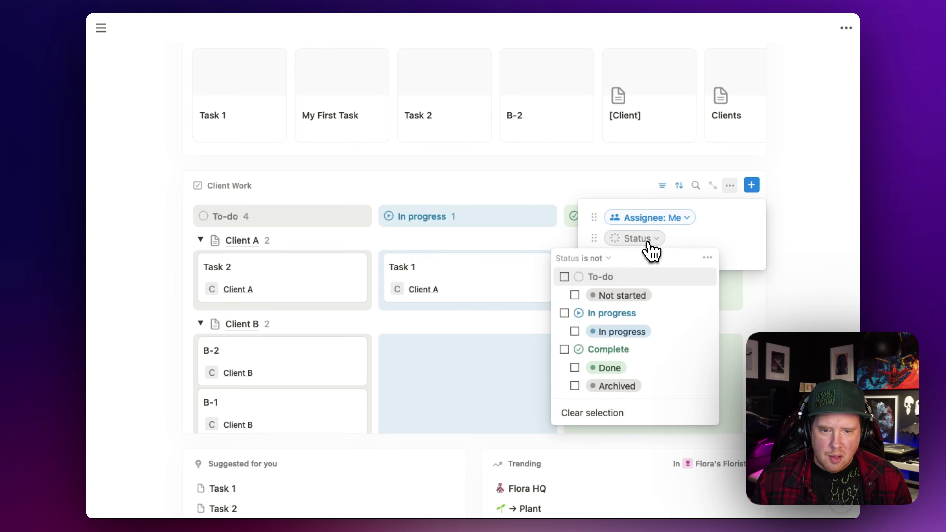